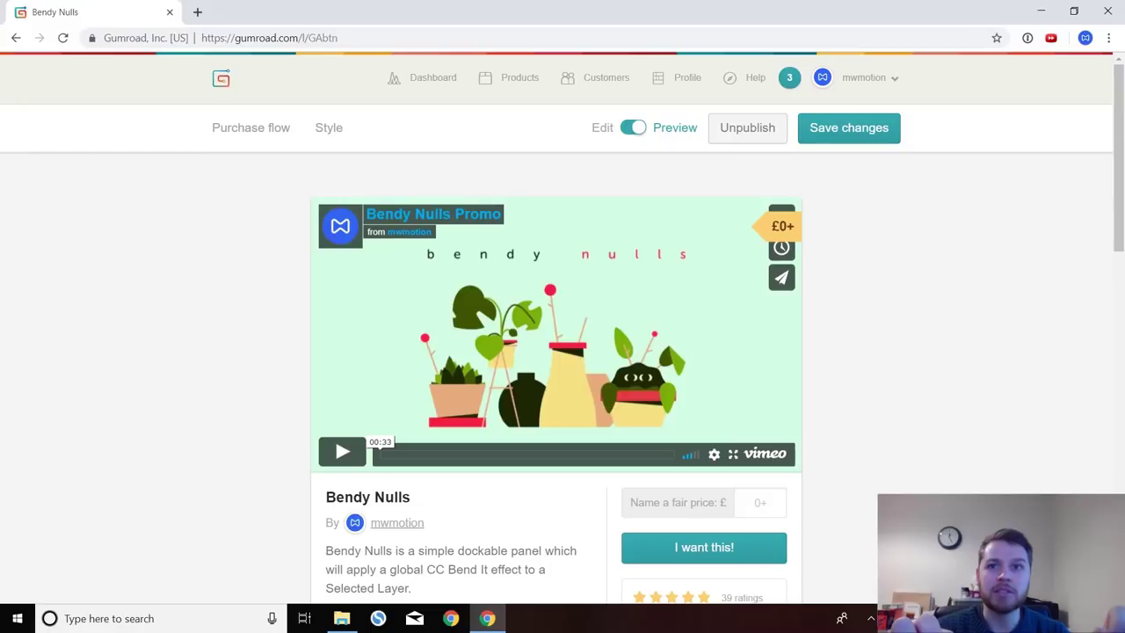
- Get Bendy Nulls free on Gumroad with a £0 purchase and download Bendy Nulls 1.4 (1).zip
{"action": "scroll", "coordinate": [563, 352], "scroll_direction": "down", "scroll_amount": 1}
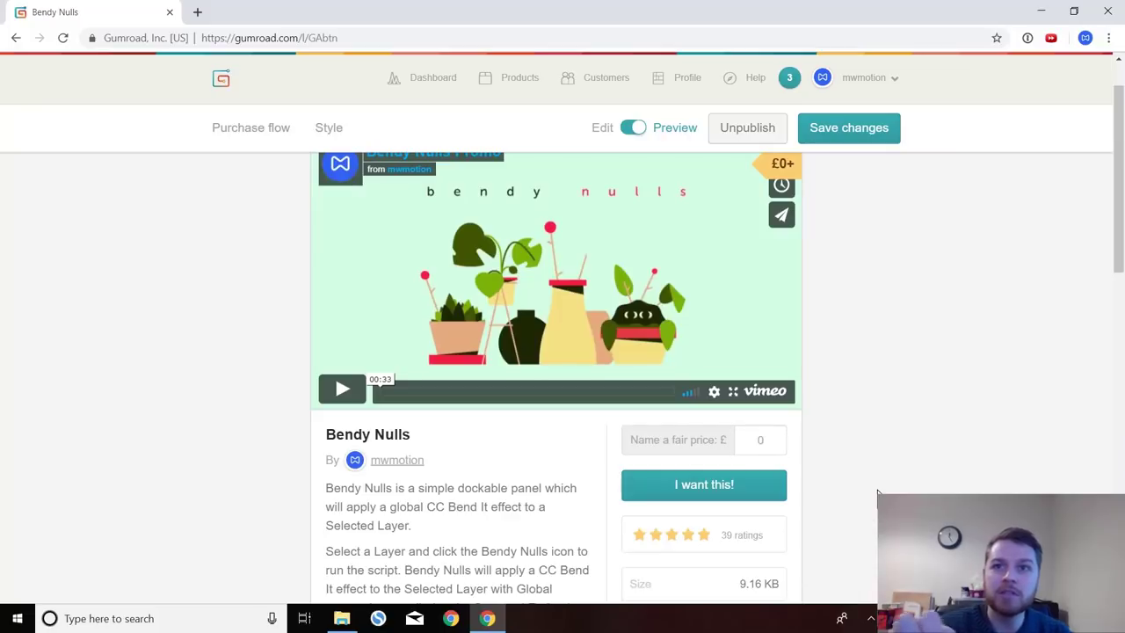
{"action": "left_click", "coordinate": [730, 489]}
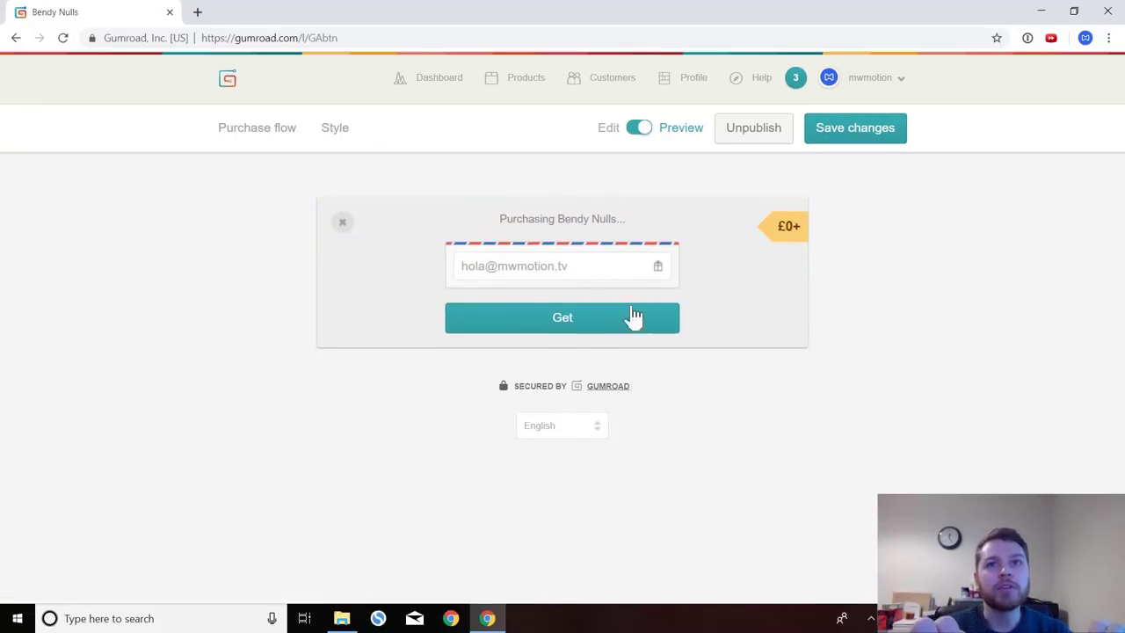
{"action": "left_click", "coordinate": [633, 319]}
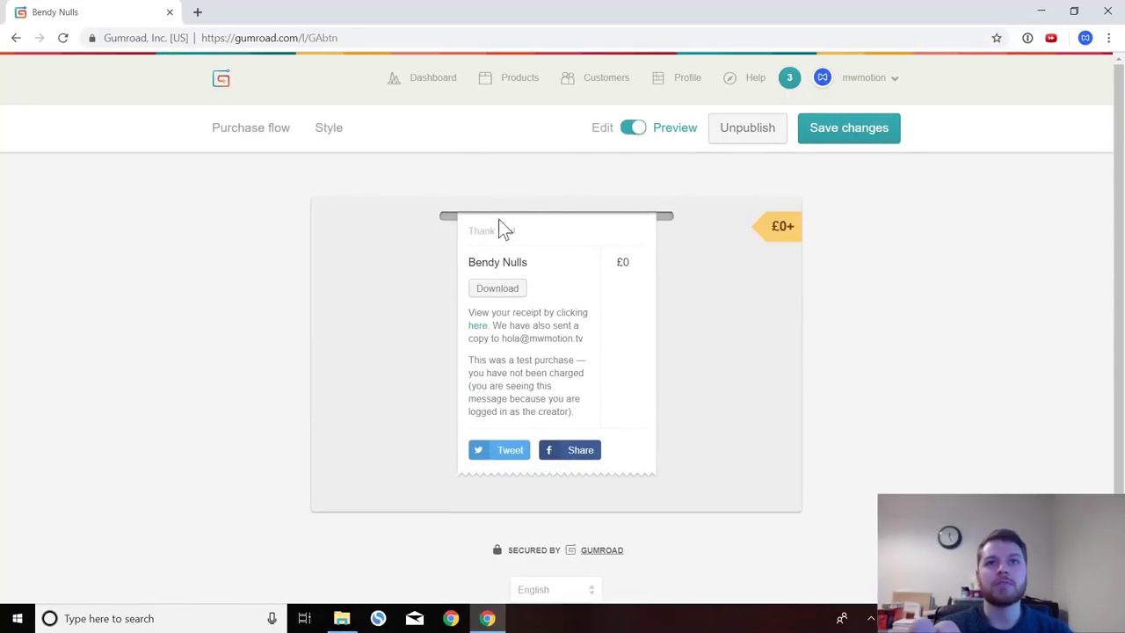
{"action": "left_click", "coordinate": [508, 290]}
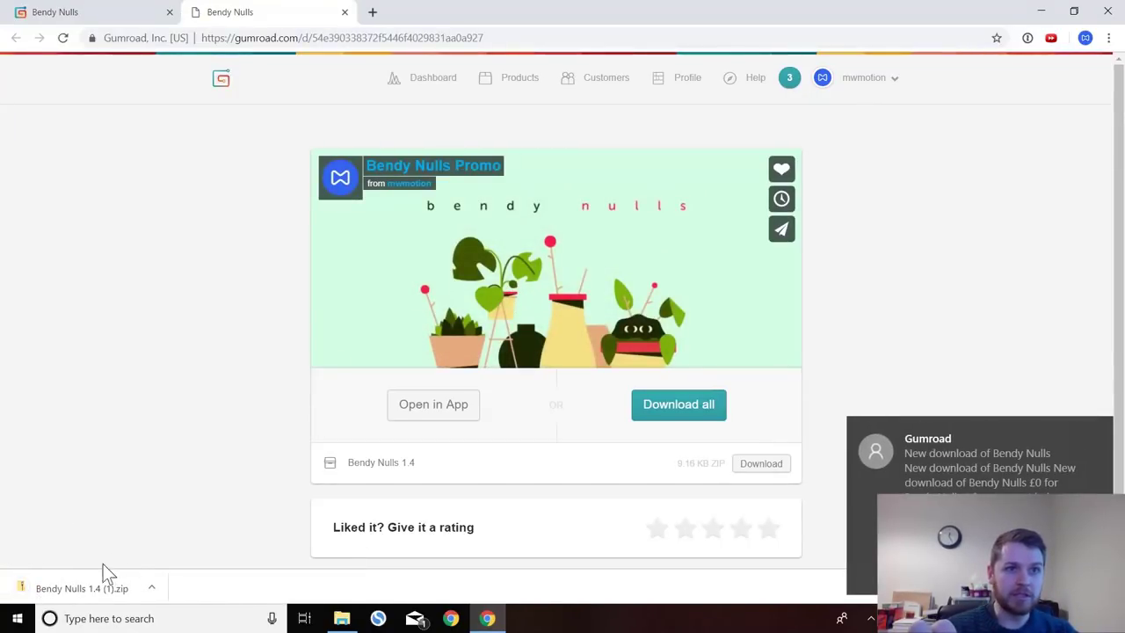
- Open the downloaded zip and browse into its Bendy Nulls 1.4 folder to locate Bendy Nulls.jsx
{"action": "left_click", "coordinate": [70, 587]}
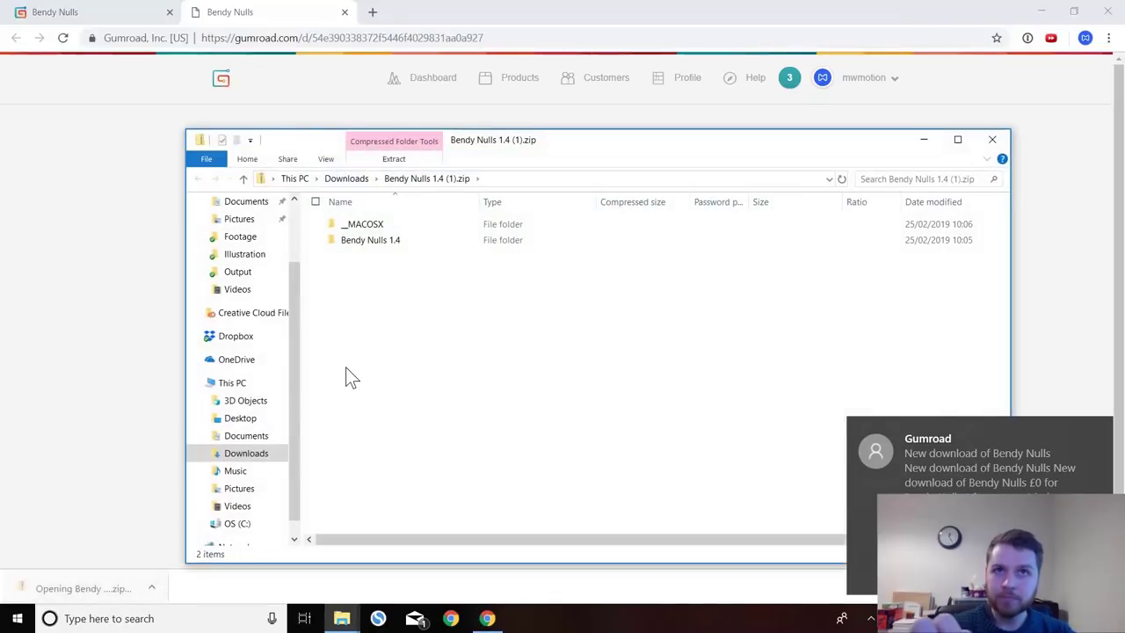
{"action": "double_click", "coordinate": [405, 245]}
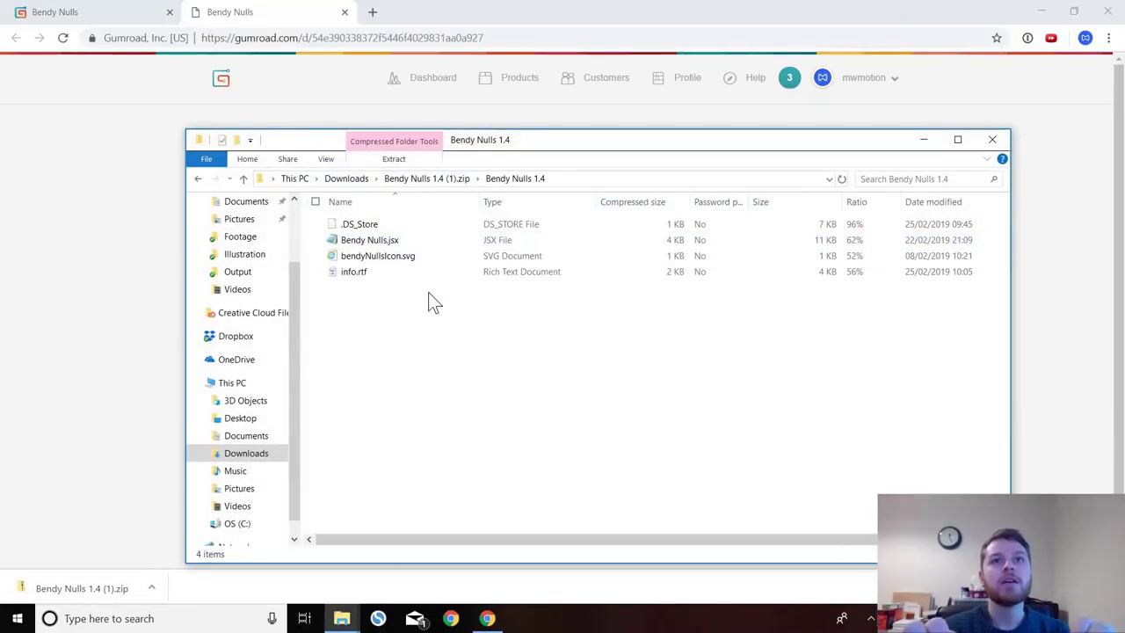
{"action": "left_click", "coordinate": [195, 178]}
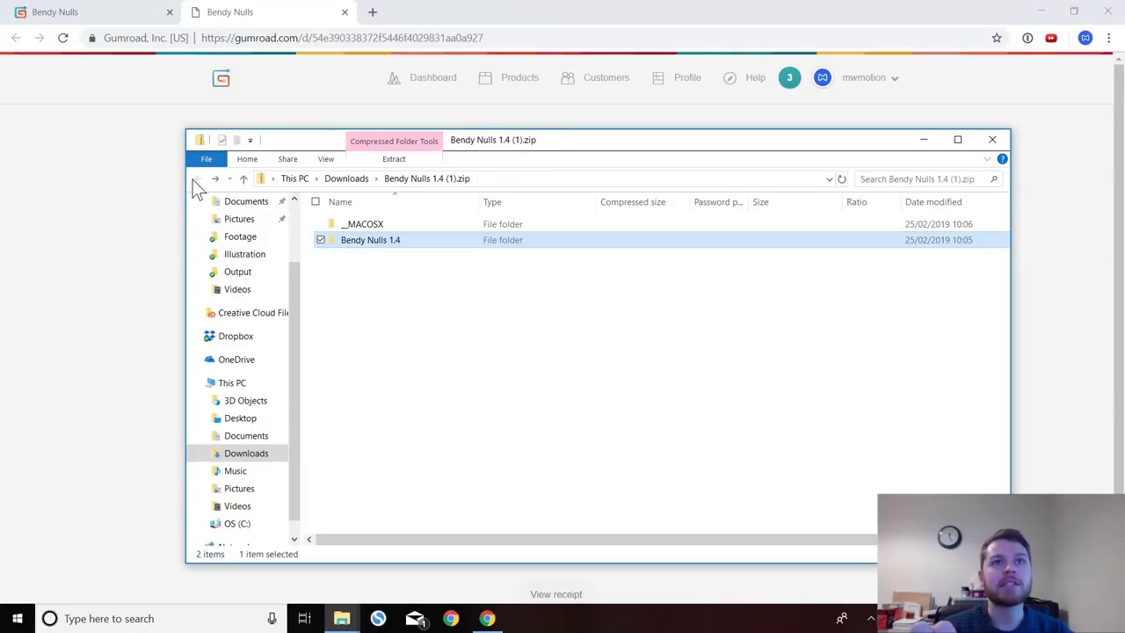
{"action": "double_click", "coordinate": [410, 240]}
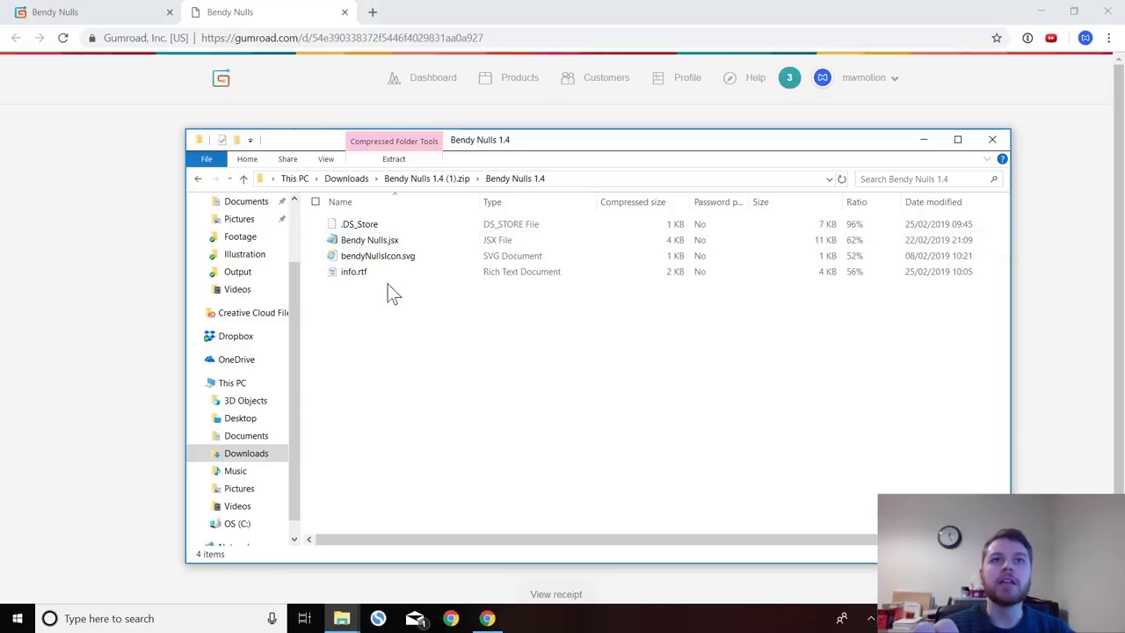
{"action": "left_click", "coordinate": [385, 244]}
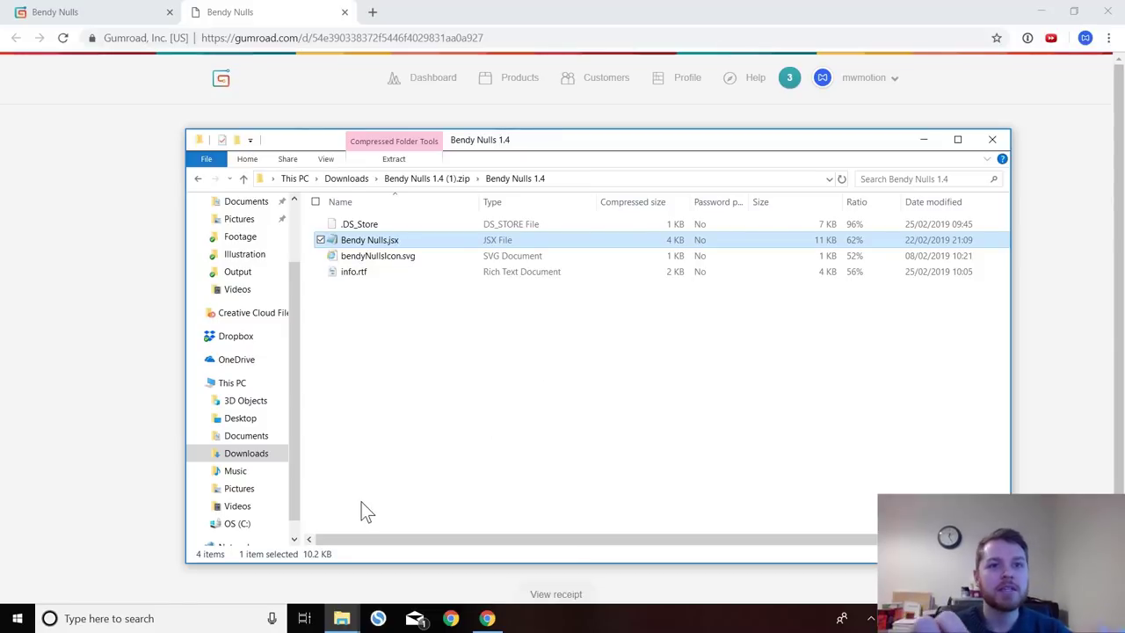
{"action": "left_click", "coordinate": [519, 352]}
- Paste Bendy Nulls.jsx into After Effects CC 2019's Support Files\Scripts\ScriptUI Panels folder, granting administrator permission
{"action": "scroll", "coordinate": [214, 400], "scroll_direction": "down", "scroll_amount": 1}
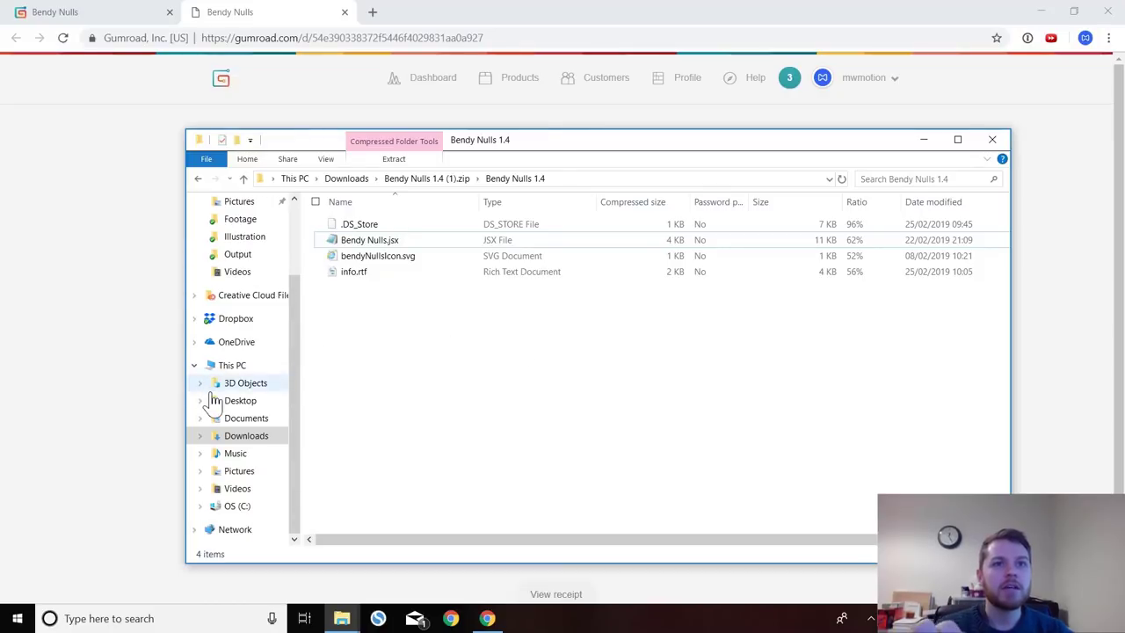
{"action": "left_click", "coordinate": [244, 508]}
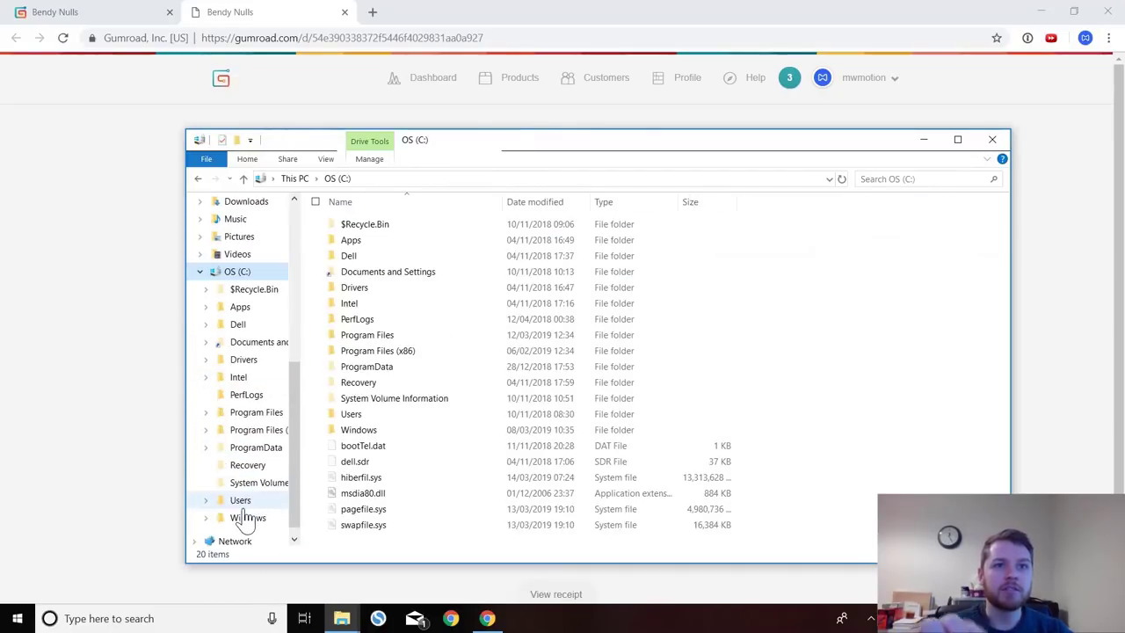
{"action": "double_click", "coordinate": [395, 337]}
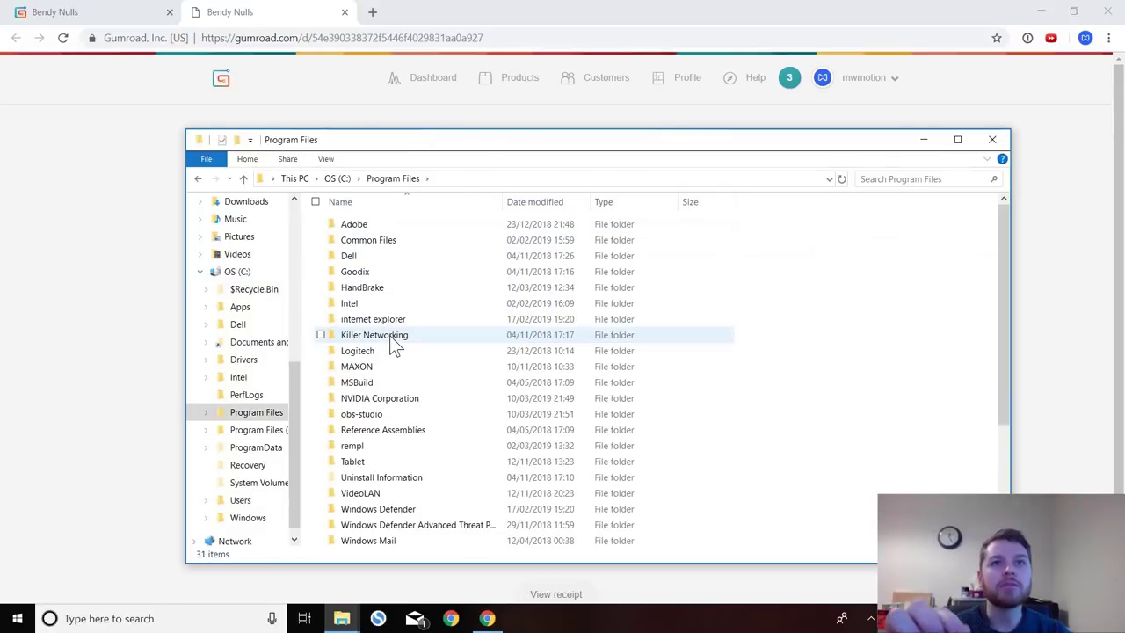
{"action": "double_click", "coordinate": [356, 225]}
{"action": "double_click", "coordinate": [428, 223]}
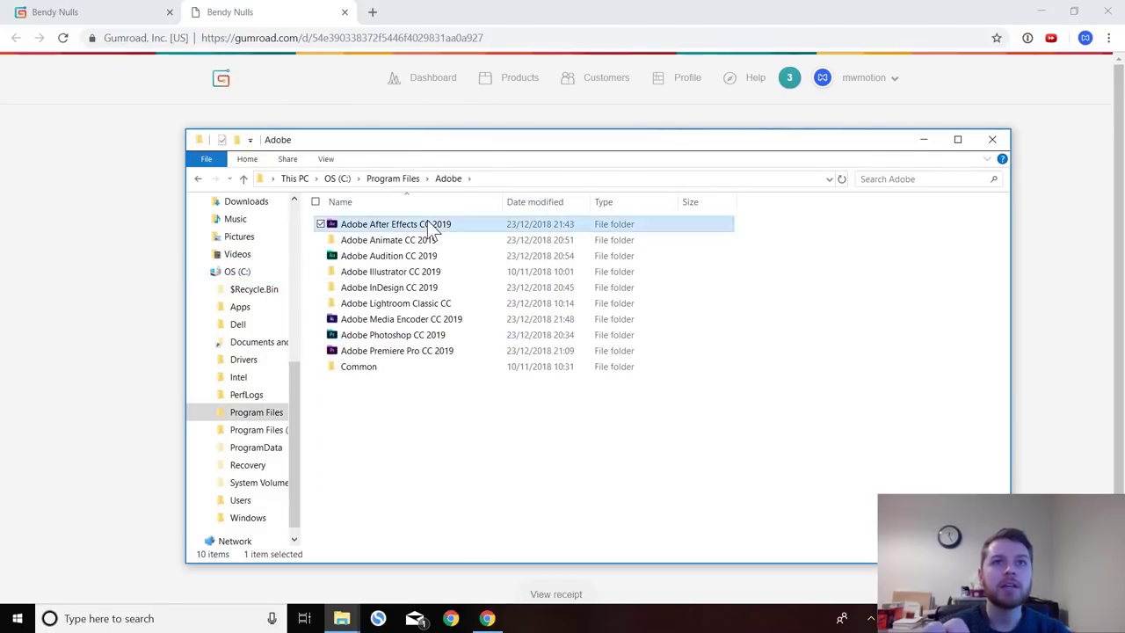
{"action": "double_click", "coordinate": [376, 227]}
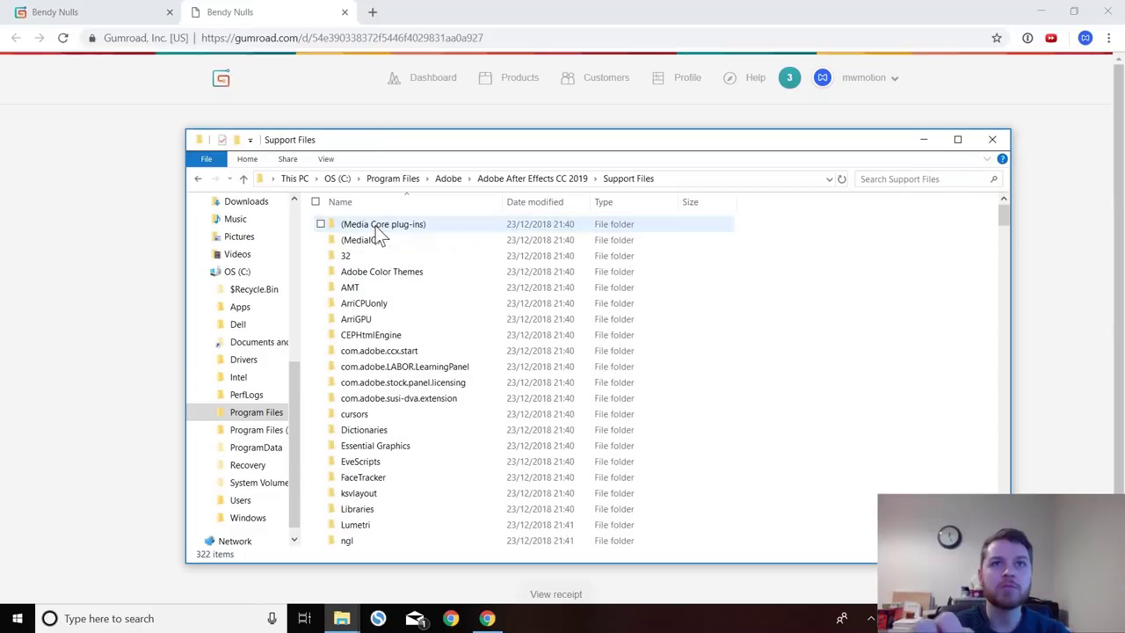
{"action": "scroll", "coordinate": [415, 429], "scroll_direction": "down", "scroll_amount": 3}
{"action": "scroll", "coordinate": [420, 433], "scroll_direction": "down", "scroll_amount": 3}
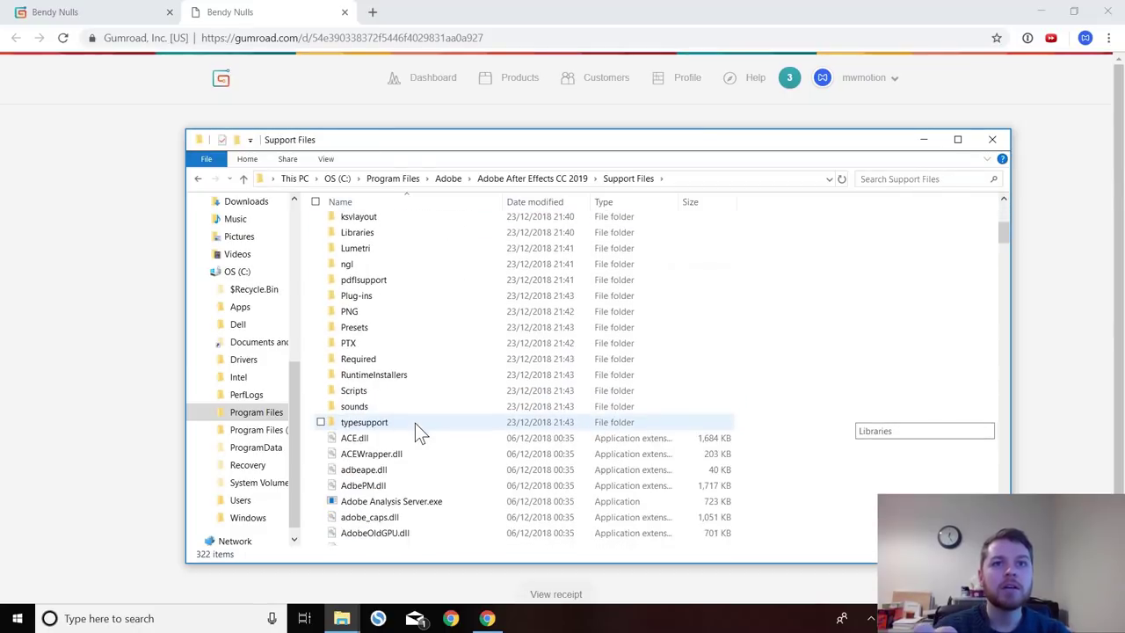
{"action": "double_click", "coordinate": [405, 389]}
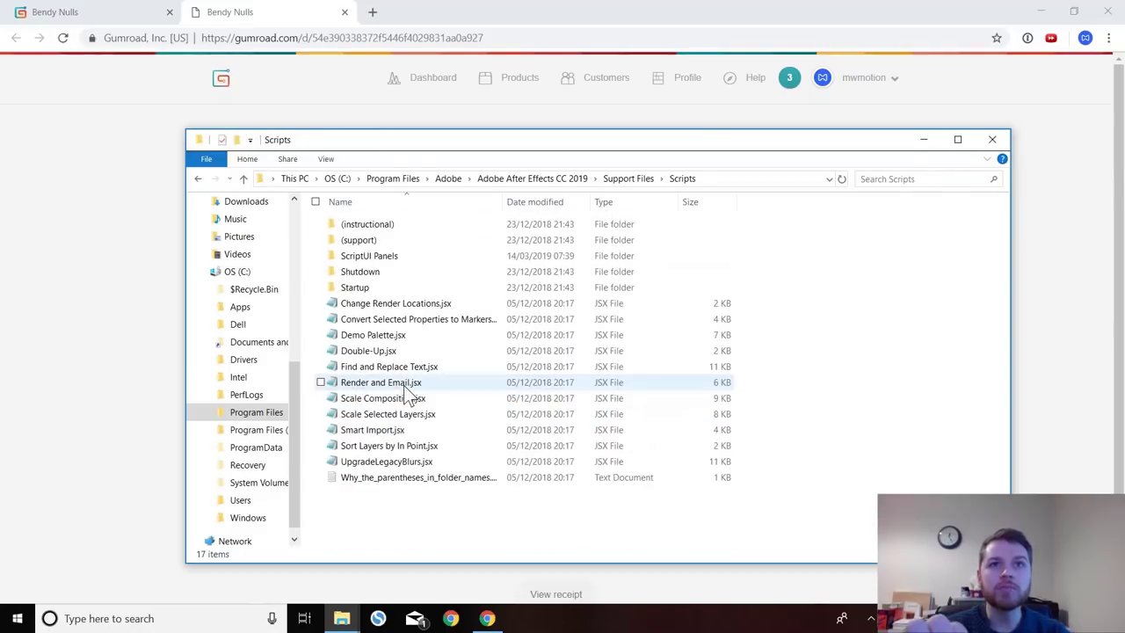
{"action": "double_click", "coordinate": [397, 256]}
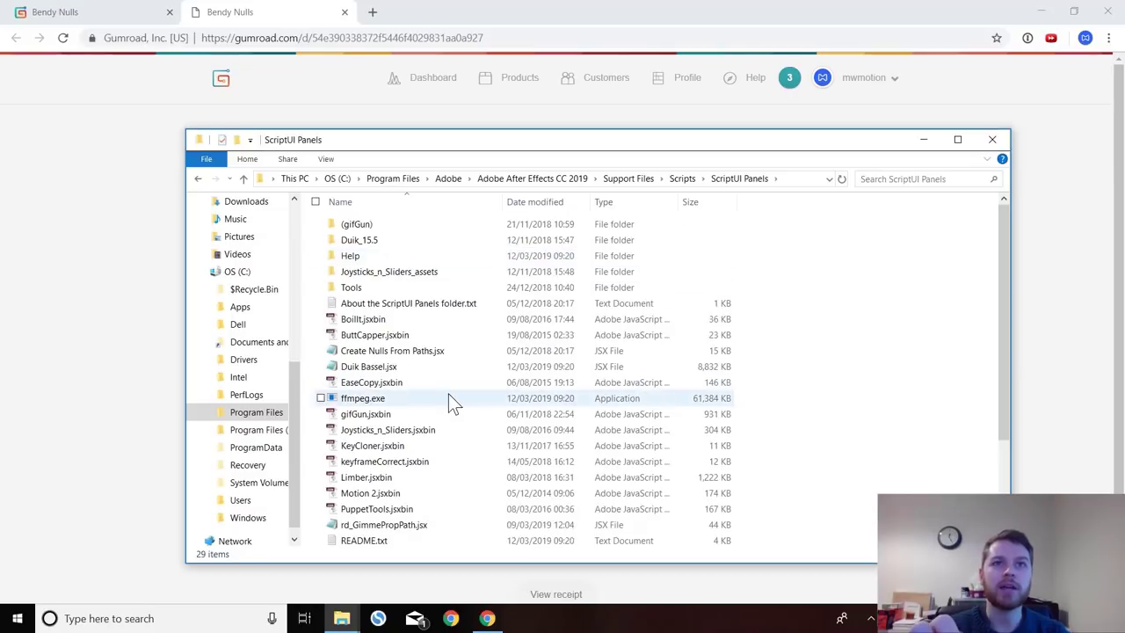
{"action": "key", "text": "ctrl+v"}
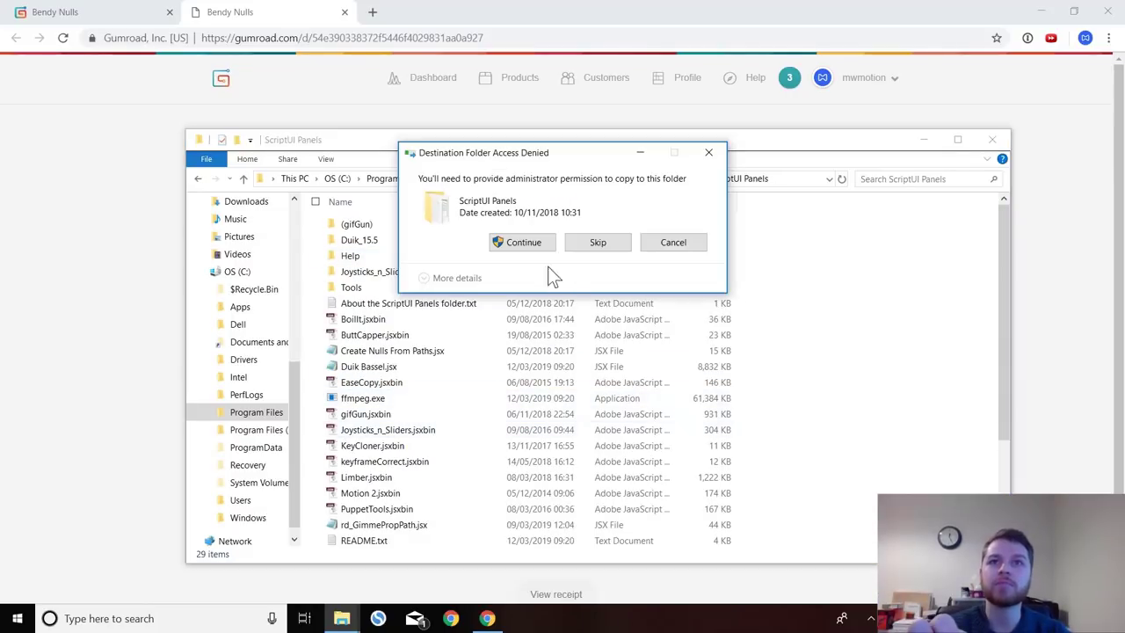
{"action": "left_click", "coordinate": [534, 248]}
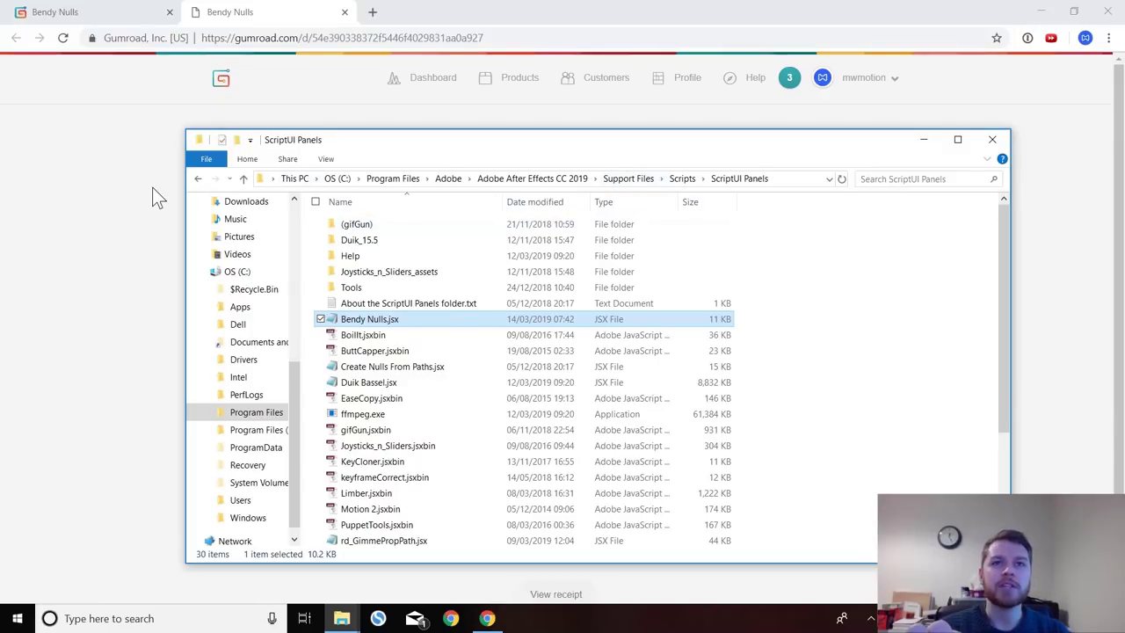
- Launch After Effects CC 2019 from the Start menu, close the Home screen and show the Project panel
{"action": "left_click", "coordinate": [18, 618]}
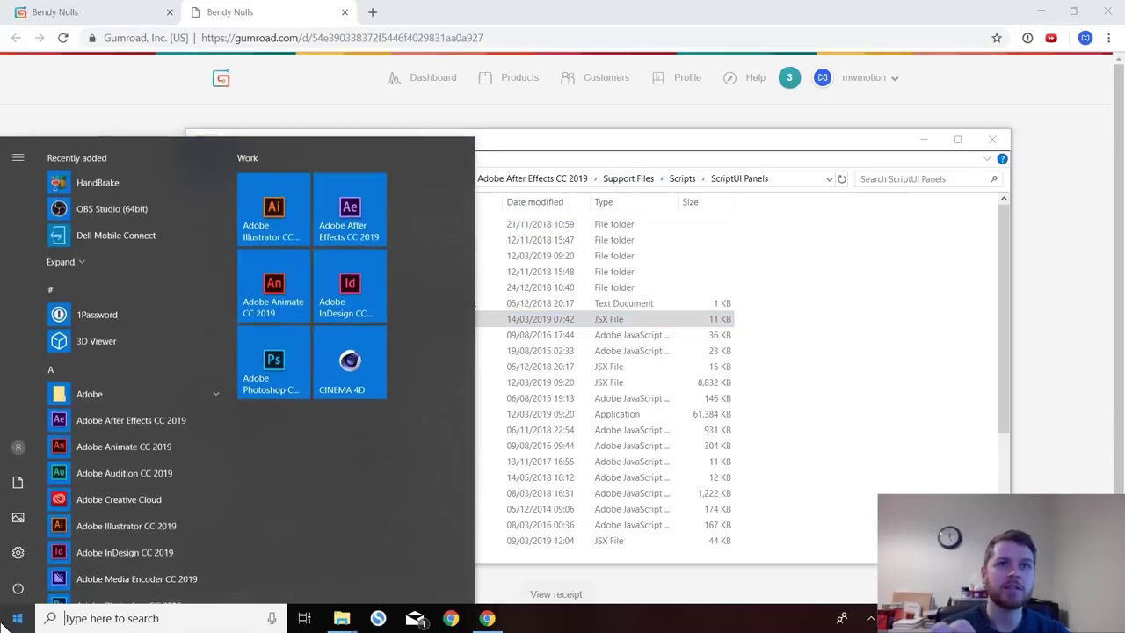
{"action": "left_click", "coordinate": [373, 199]}
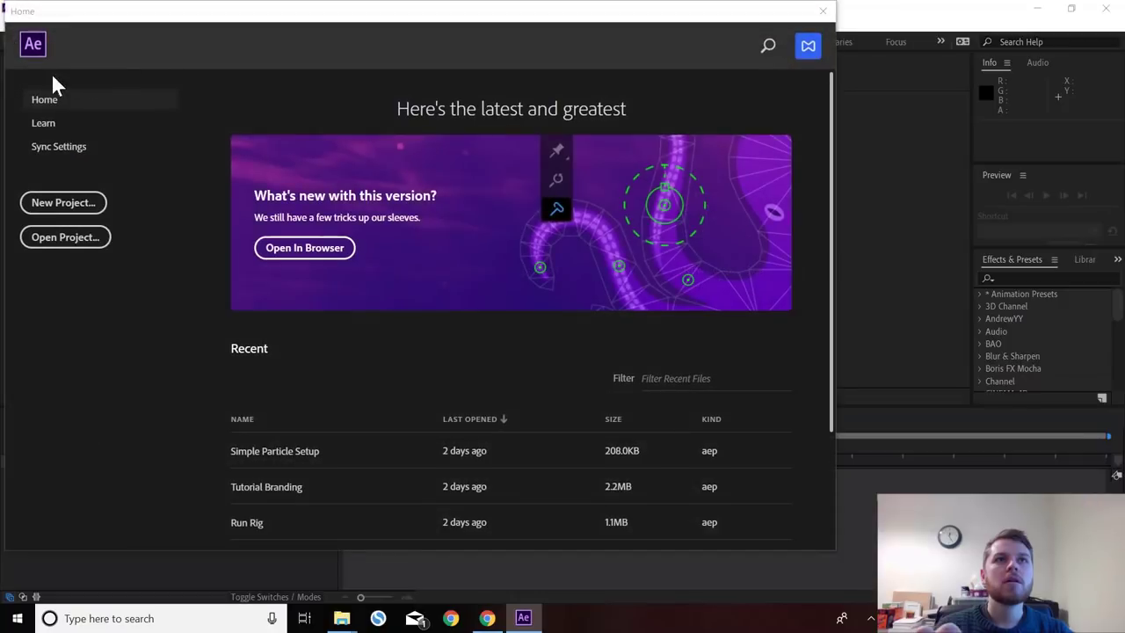
{"action": "left_click", "coordinate": [822, 11]}
{"action": "left_click", "coordinate": [23, 62]}
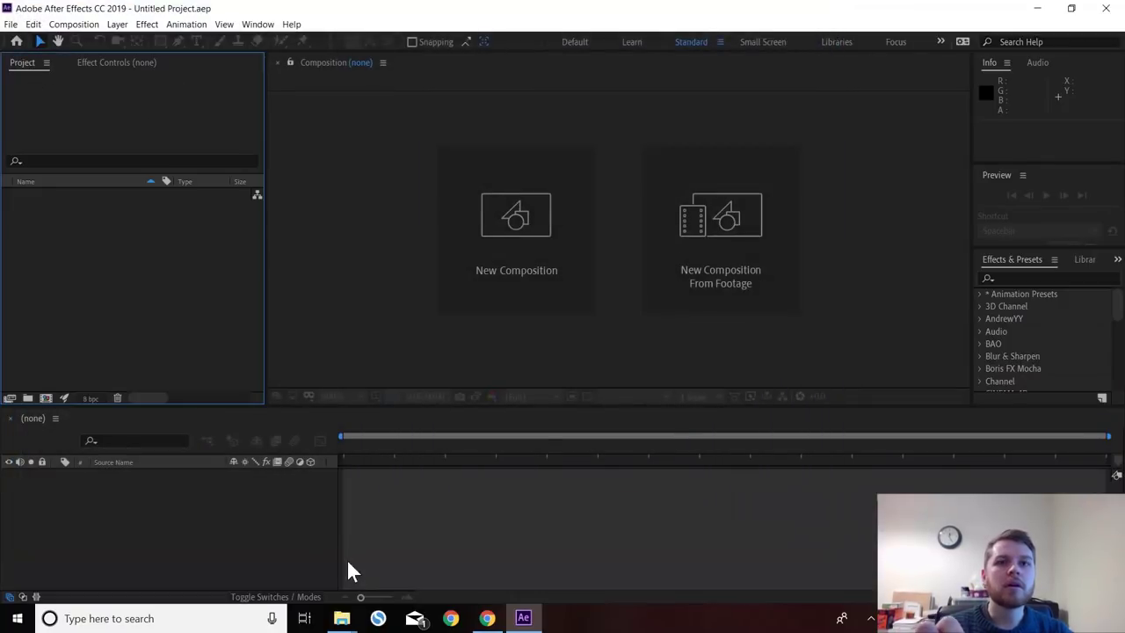
- Import Plant Guy.ai from Dropbox > MW Motion > Personal Projects > Archive > Bendy Nulls > Illustration as a composition
{"action": "mouse_move", "coordinate": [342, 618]}
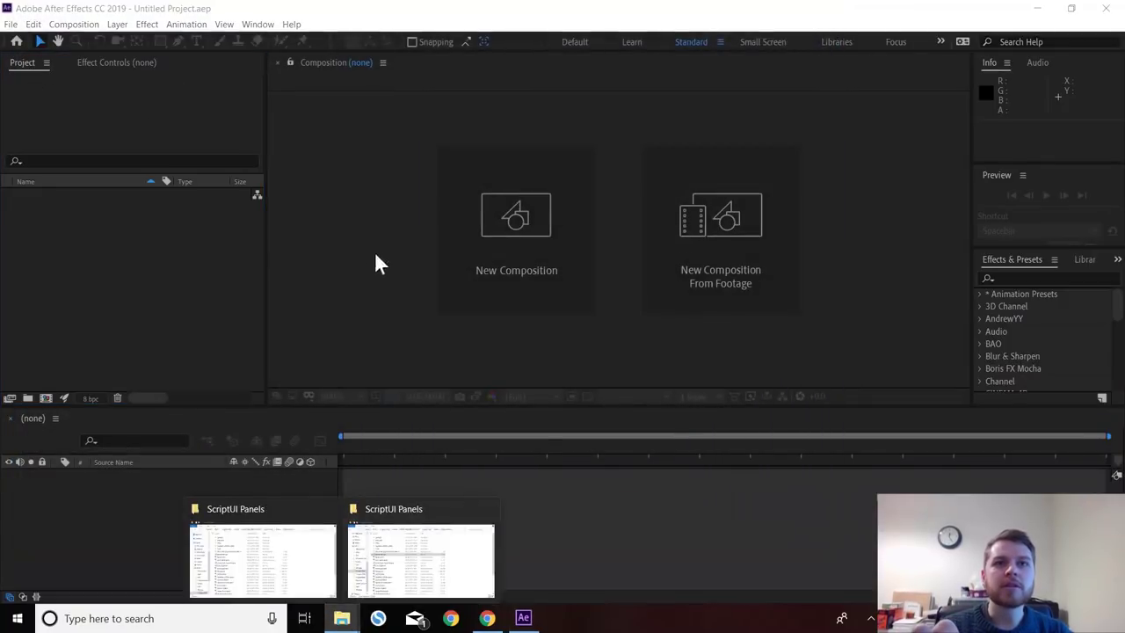
{"action": "left_click", "coordinate": [361, 554]}
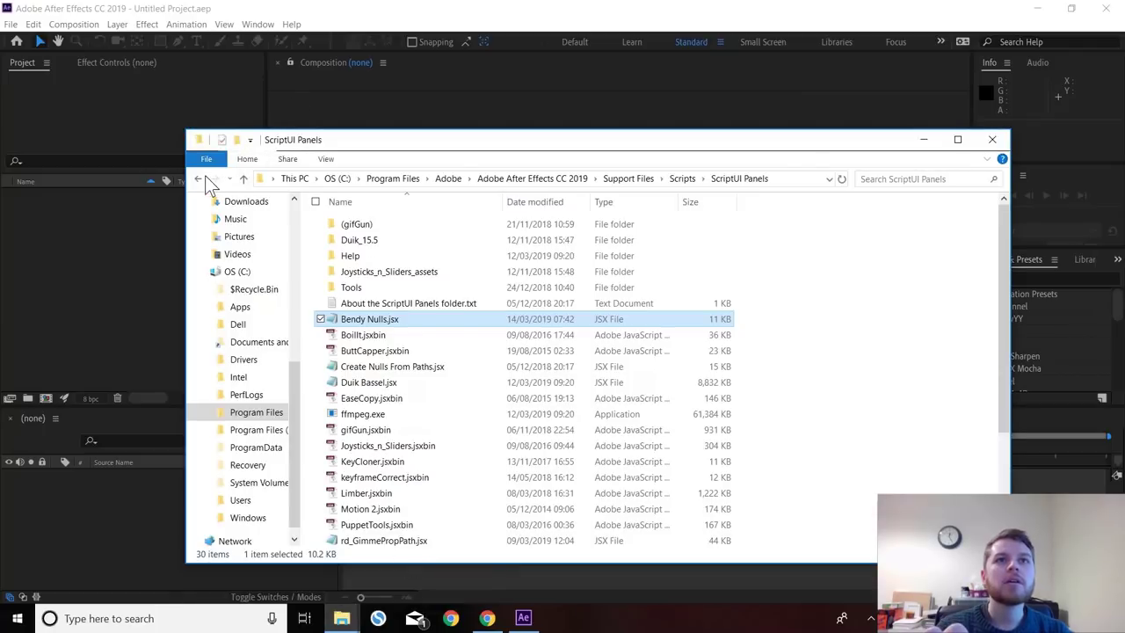
{"action": "scroll", "coordinate": [264, 276], "scroll_direction": "up", "scroll_amount": 5}
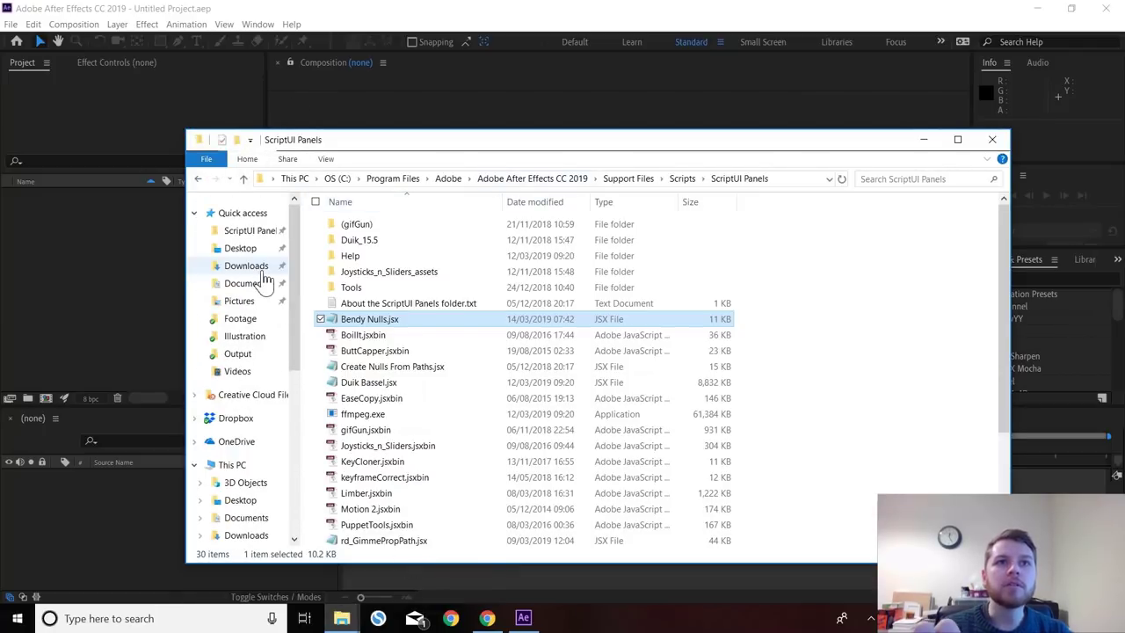
{"action": "left_click", "coordinate": [230, 420]}
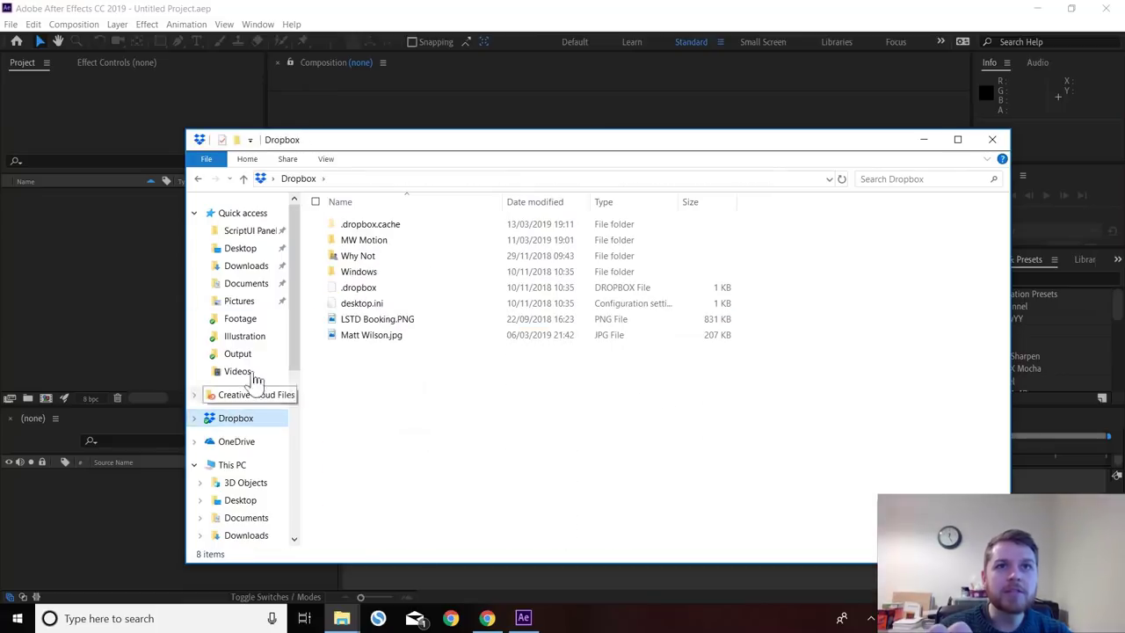
{"action": "left_click", "coordinate": [381, 239]}
{"action": "double_click", "coordinate": [380, 239]}
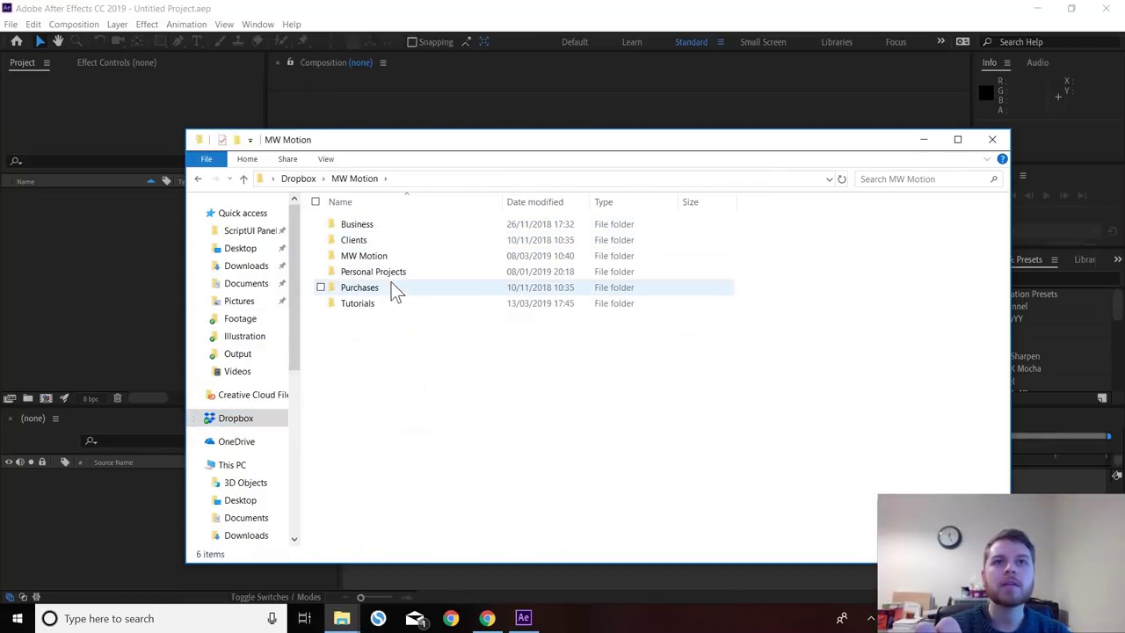
{"action": "double_click", "coordinate": [392, 271]}
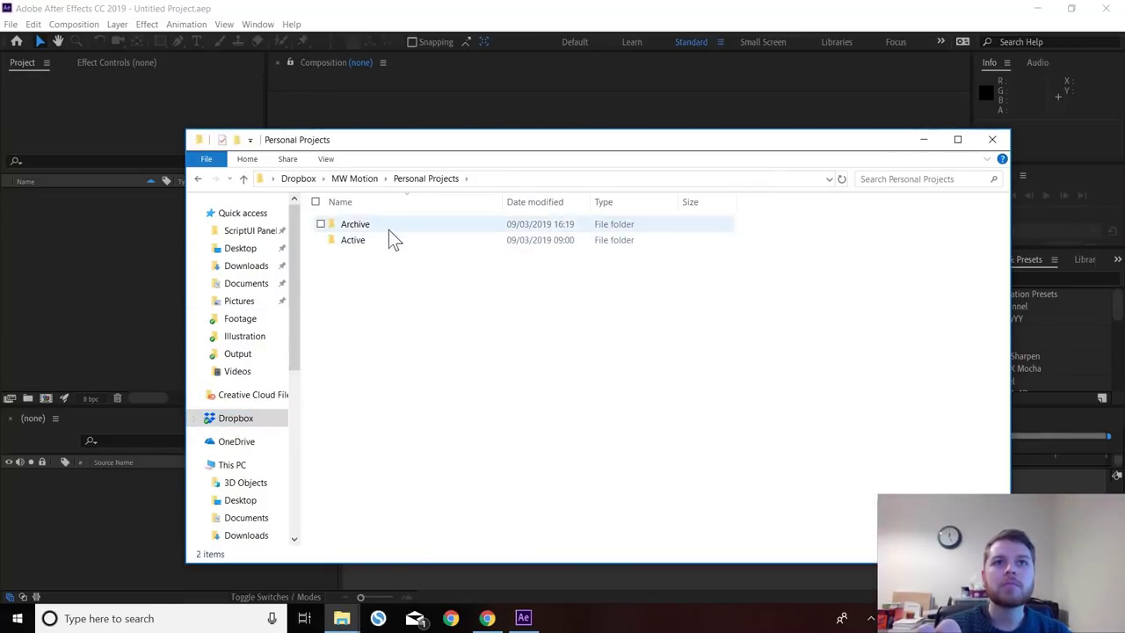
{"action": "double_click", "coordinate": [389, 226]}
{"action": "double_click", "coordinate": [388, 226]}
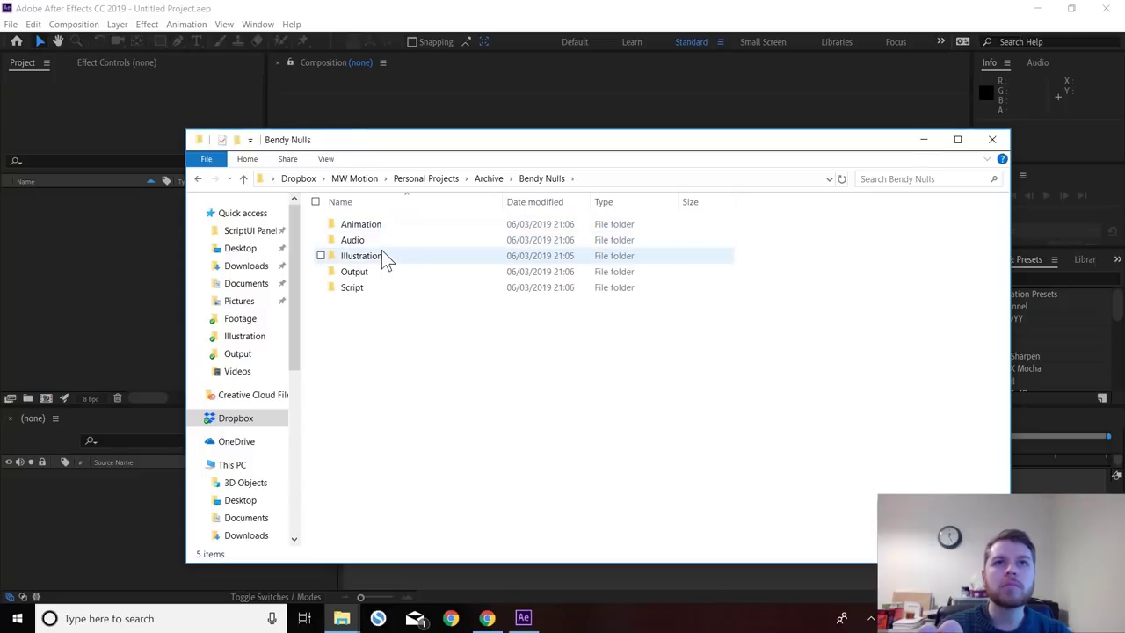
{"action": "double_click", "coordinate": [382, 253]}
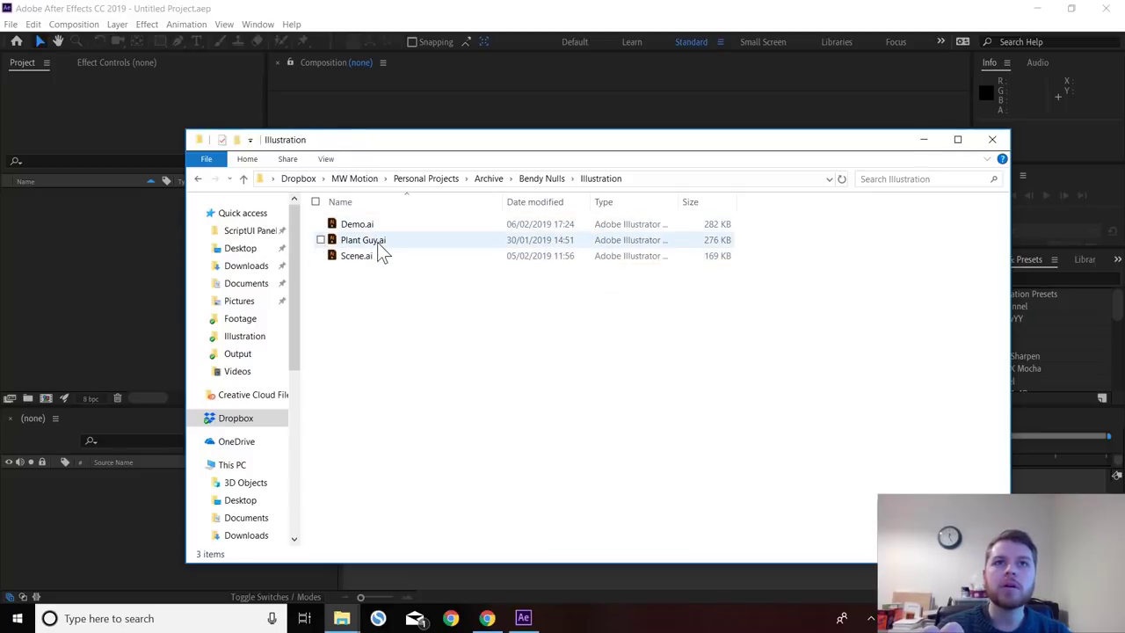
{"action": "left_click_drag", "start_coordinate": [380, 250], "coordinate": [68, 264]}
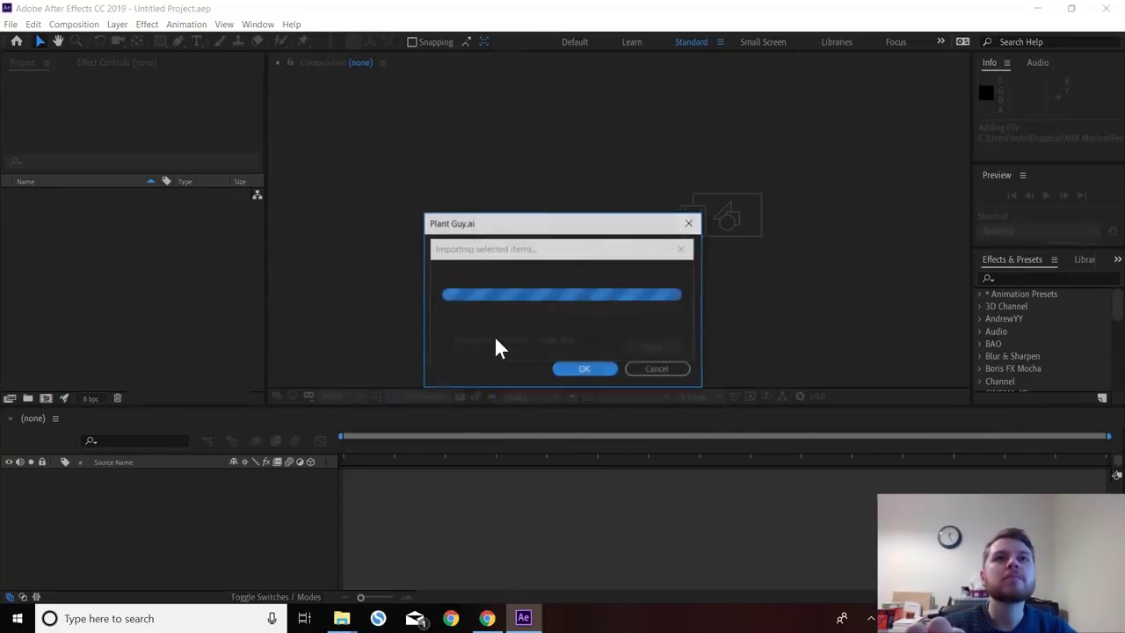
{"action": "left_click", "coordinate": [589, 369]}
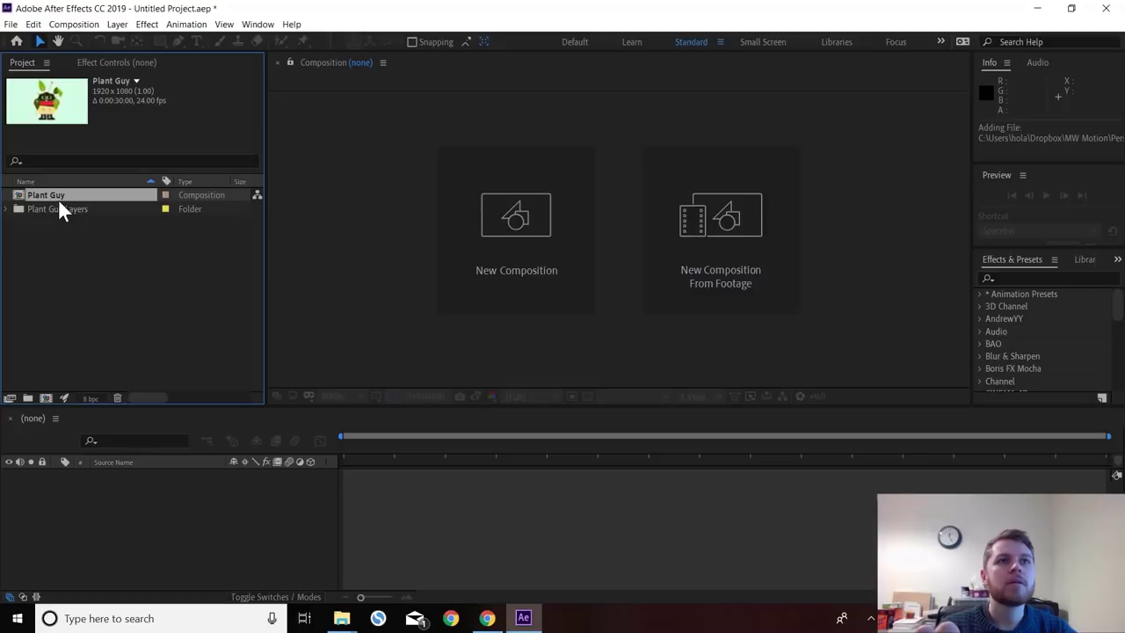
- Open the Plant Guy composition at 100% and copy its Hand R leaf layer
{"action": "double_click", "coordinate": [57, 194]}
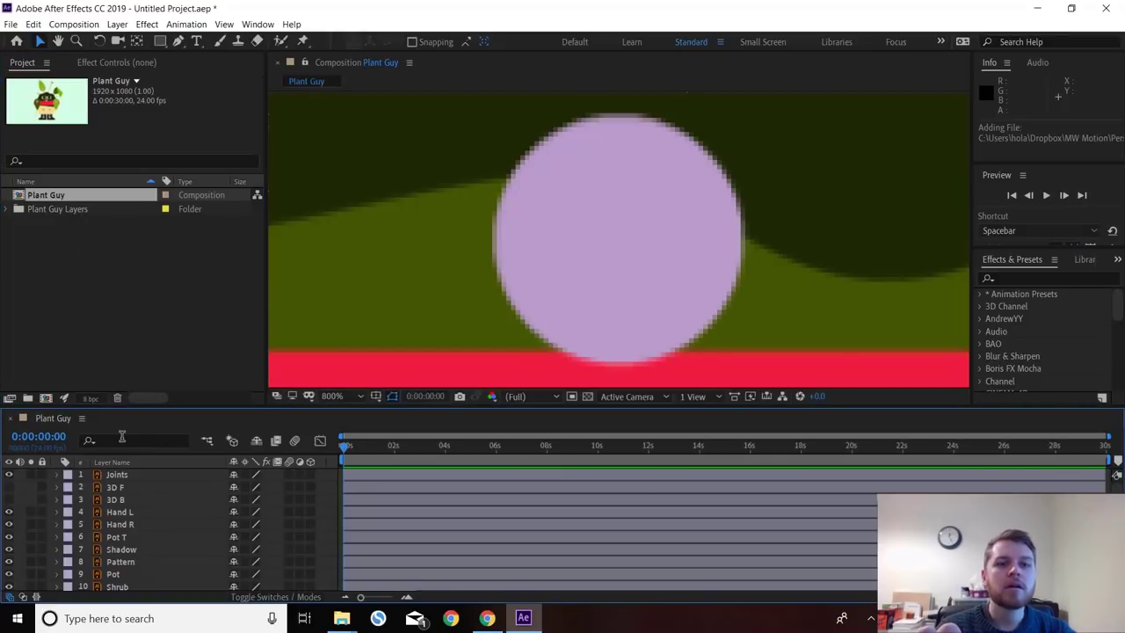
{"action": "key", "text": "slash"}
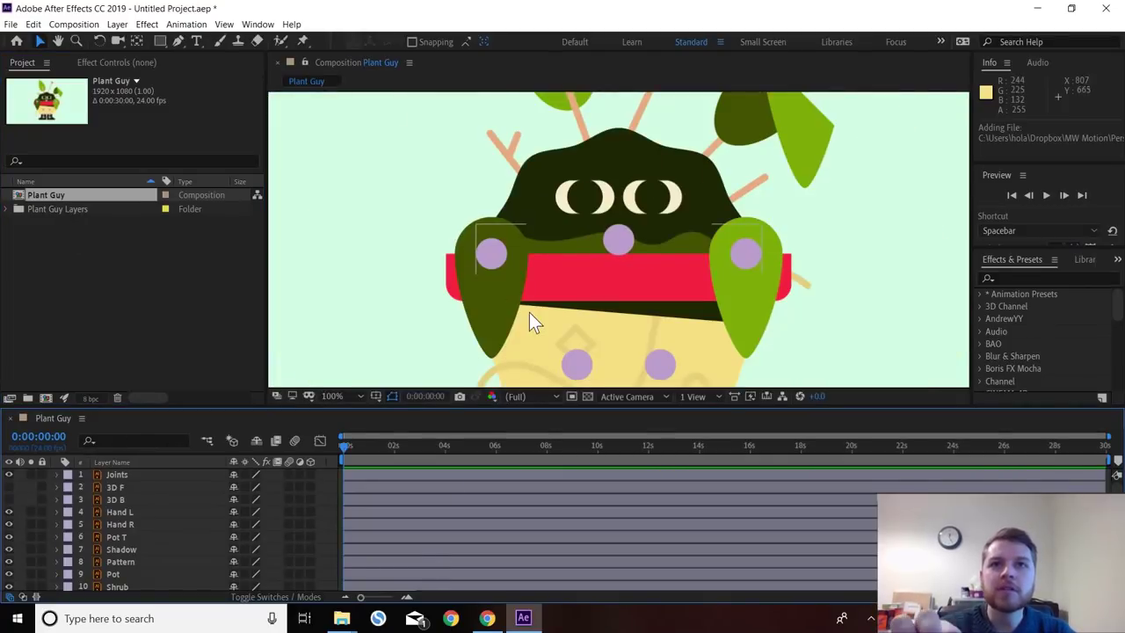
{"action": "left_click", "coordinate": [782, 309]}
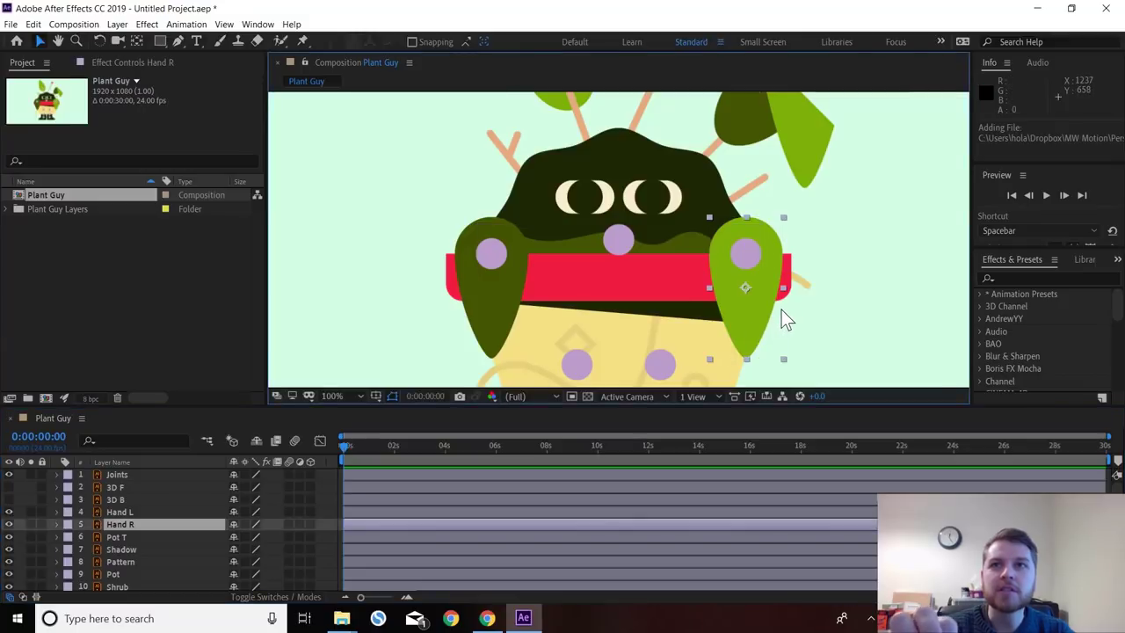
{"action": "key", "text": "ctrl+c"}
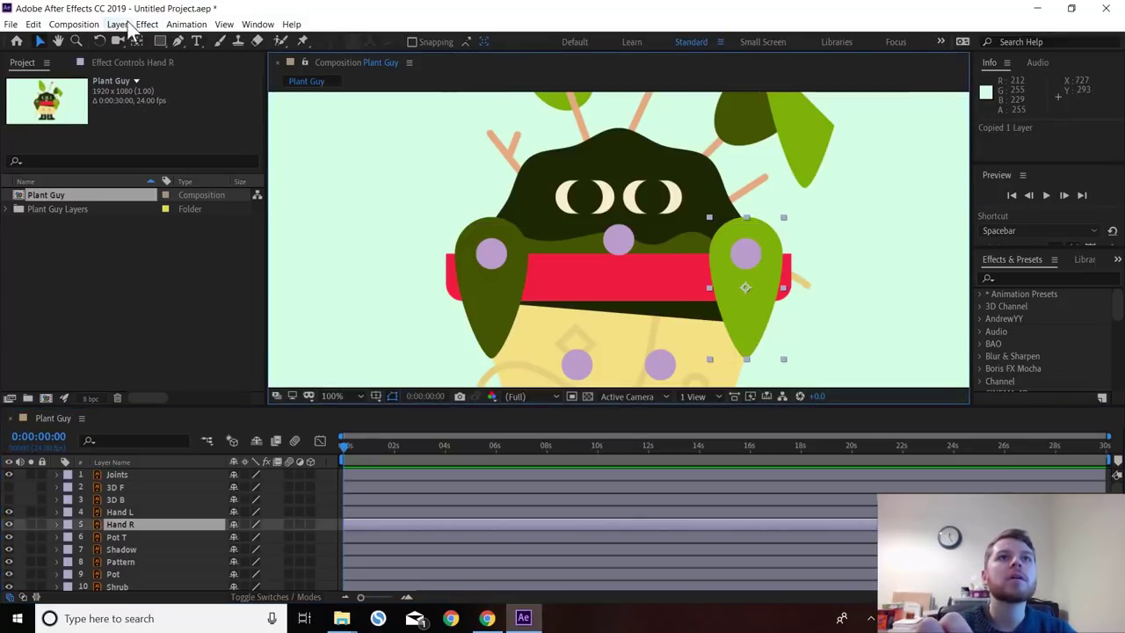
- Create a new composition Comp 1, paste the Hand R leaf into it and centre it
{"action": "left_click", "coordinate": [74, 24]}
{"action": "left_click", "coordinate": [110, 38]}
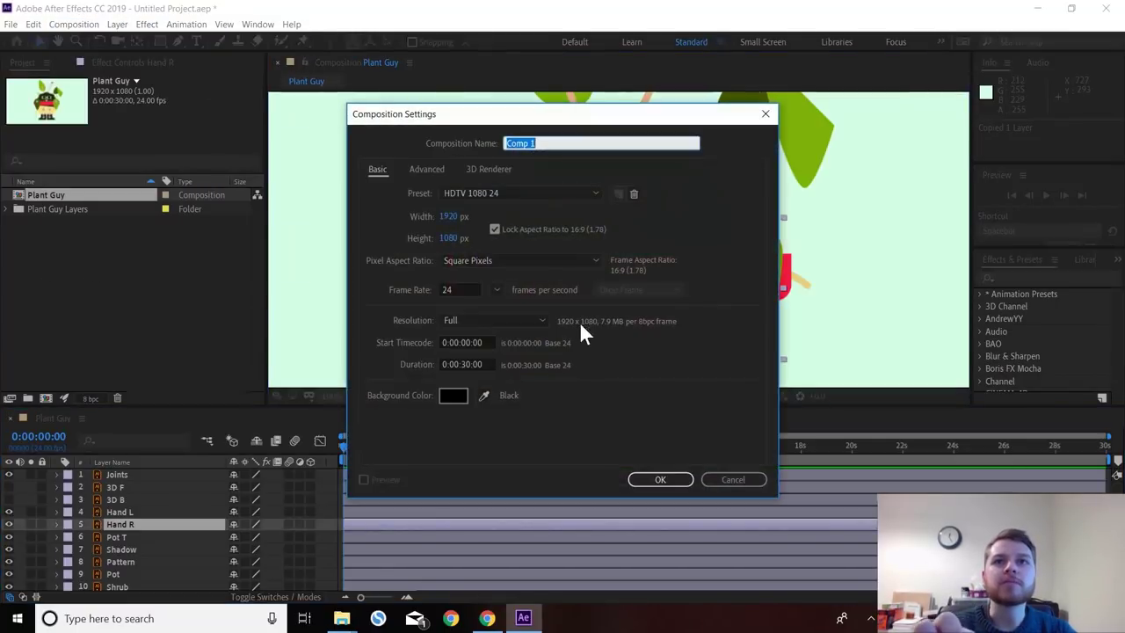
{"action": "left_click", "coordinate": [661, 479]}
{"action": "key", "text": "ctrl+v"}
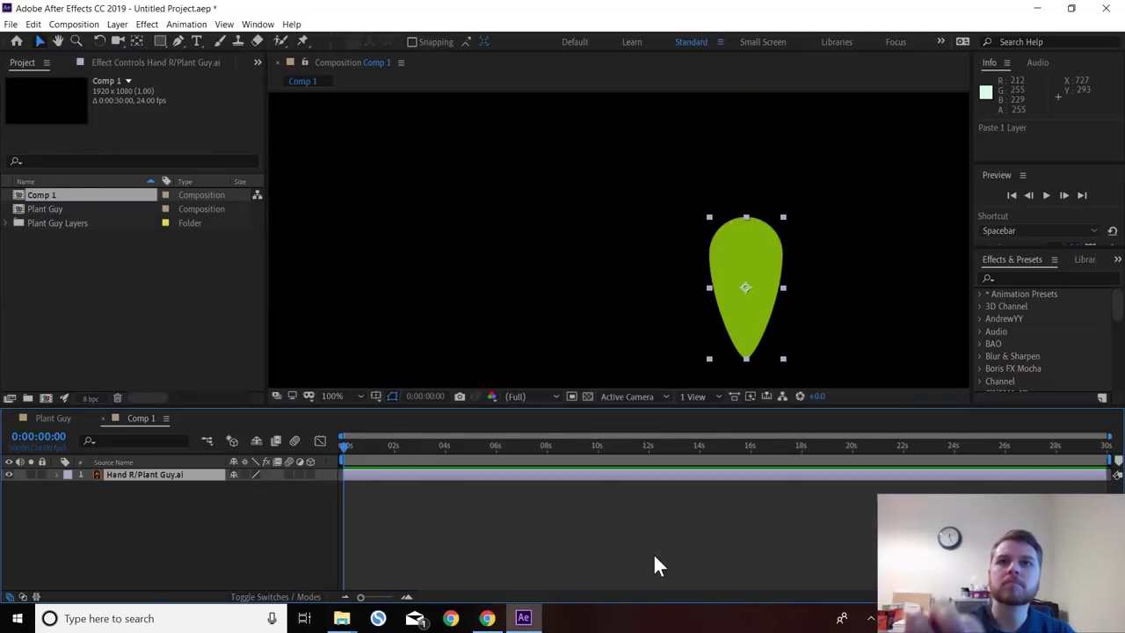
{"action": "left_click_drag", "start_coordinate": [767, 253], "coordinate": [638, 221]}
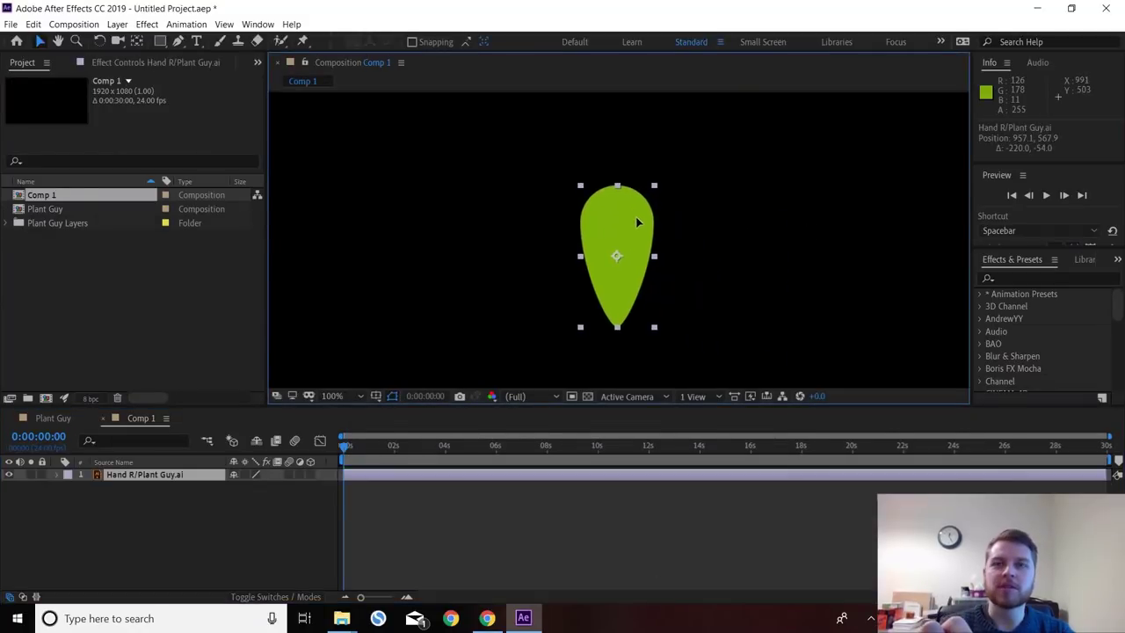
{"action": "left_click", "coordinate": [453, 553]}
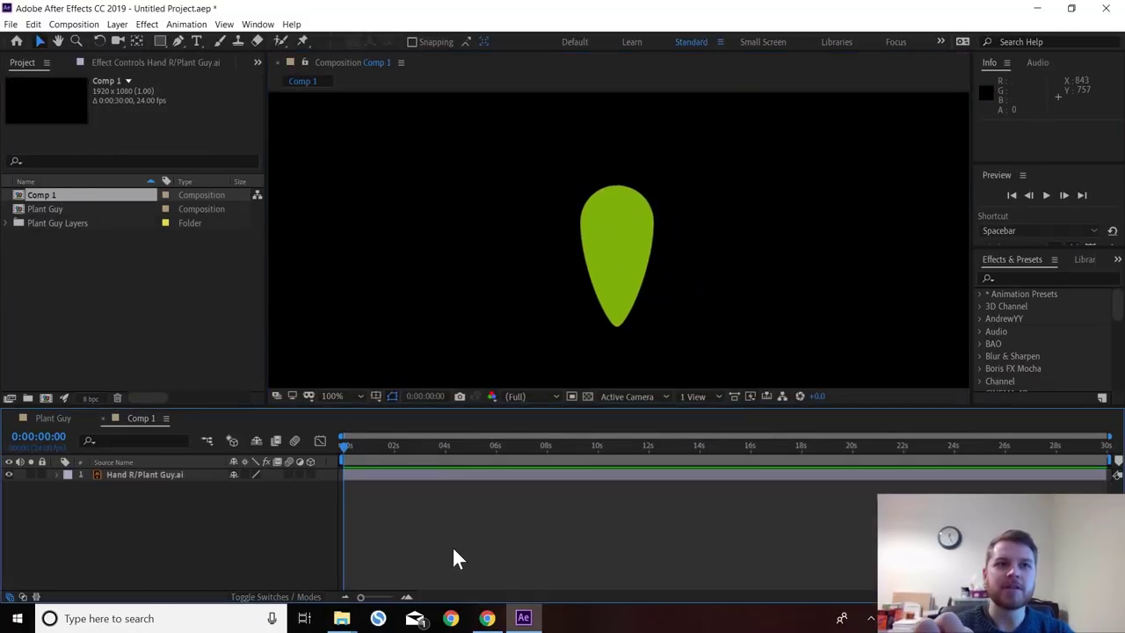
- Launch Bendy Nulls.jsx from the Window menu as a panel and select the Hand R leaf
{"action": "left_click", "coordinate": [260, 25]}
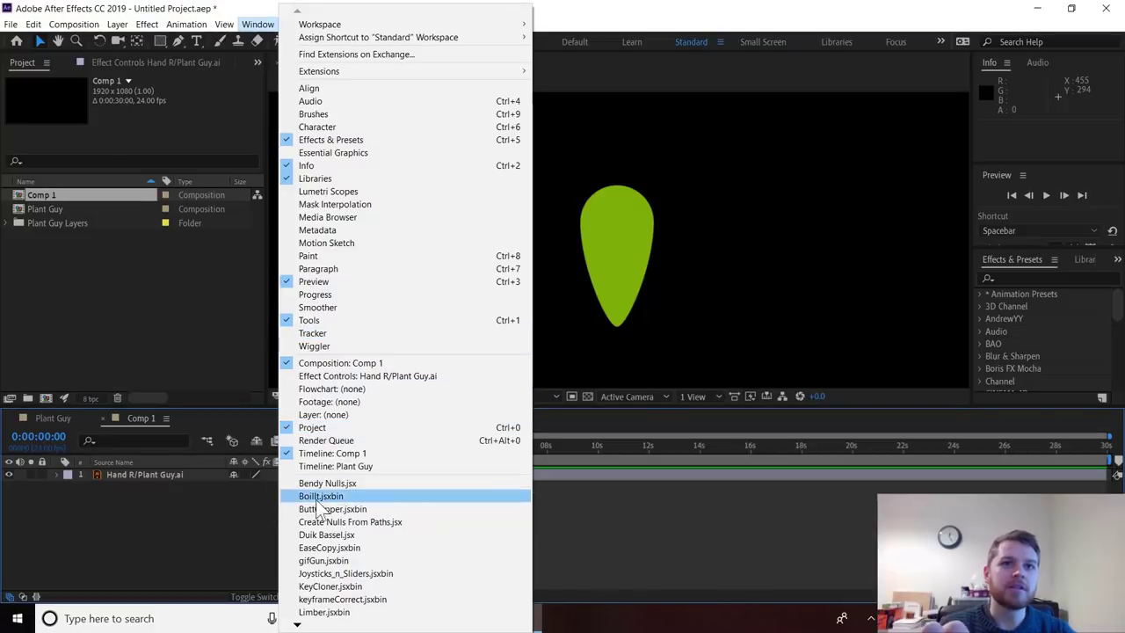
{"action": "mouse_move", "coordinate": [297, 626]}
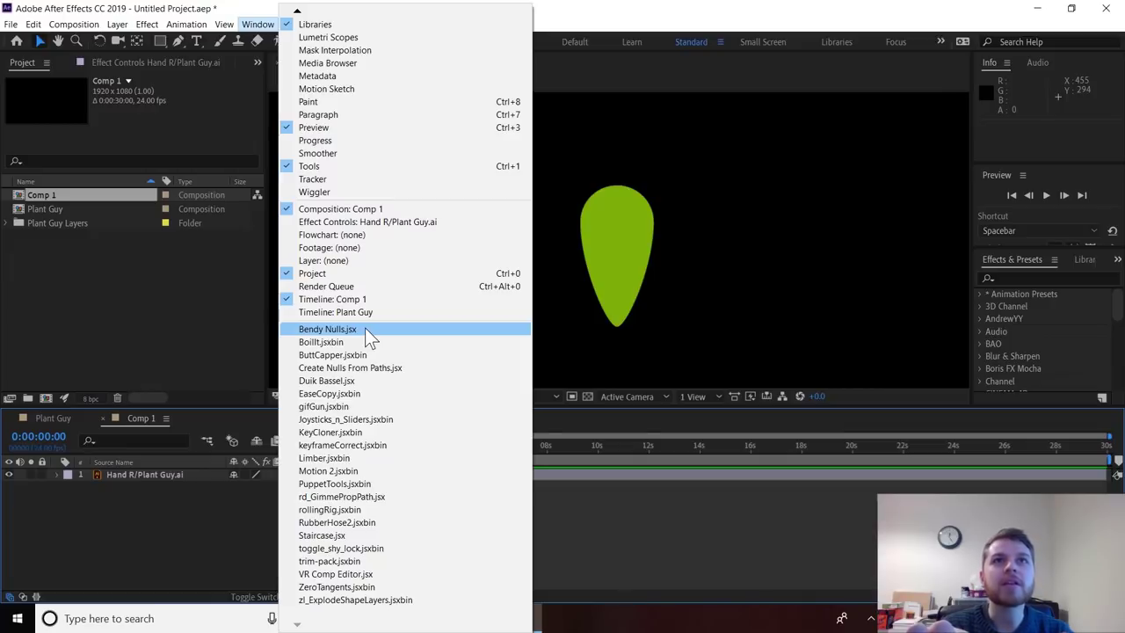
{"action": "left_click", "coordinate": [365, 328]}
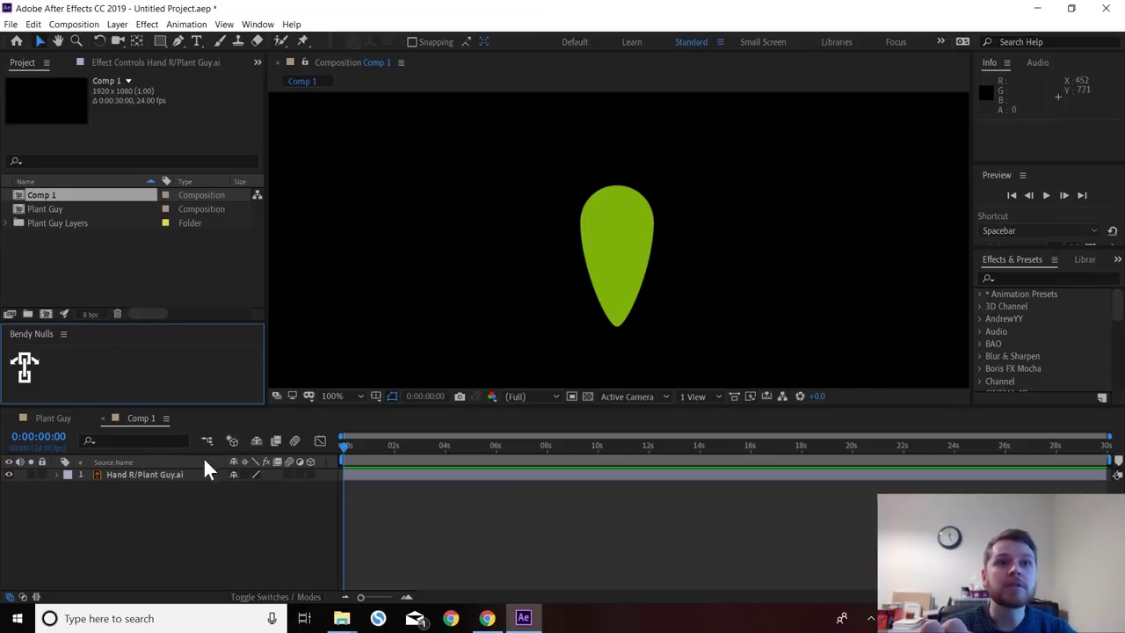
{"action": "left_click", "coordinate": [177, 473]}
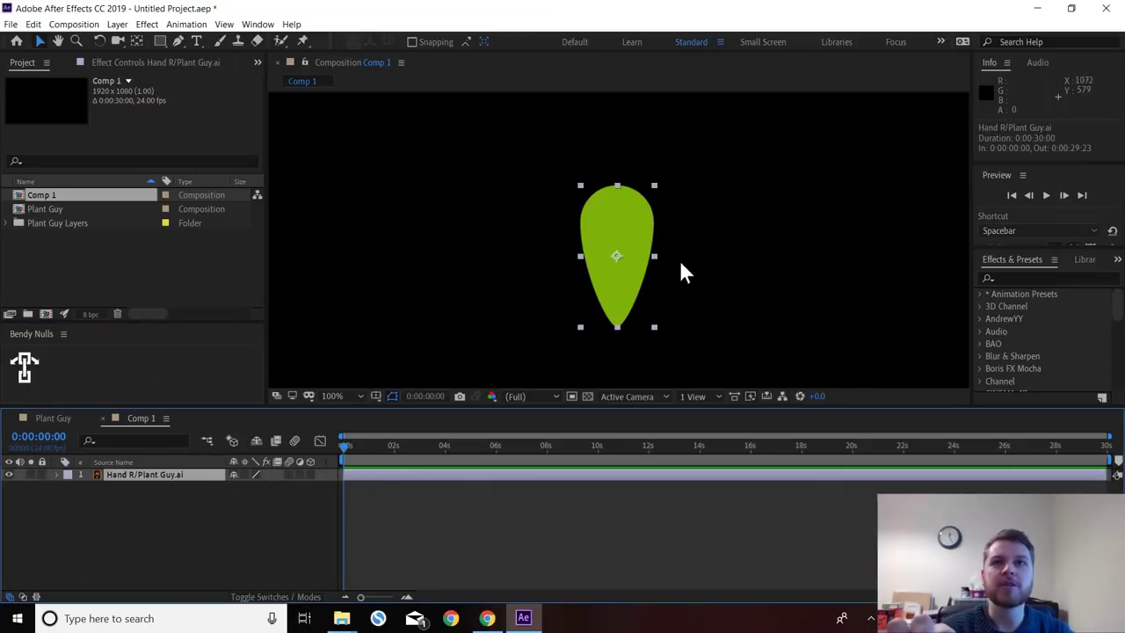
- Close the Bendy Nulls panel and reopen it from Window > Bendy Nulls.jsx, then deselect the leaf
{"action": "right_click", "coordinate": [44, 338]}
{"action": "left_click", "coordinate": [60, 345]}
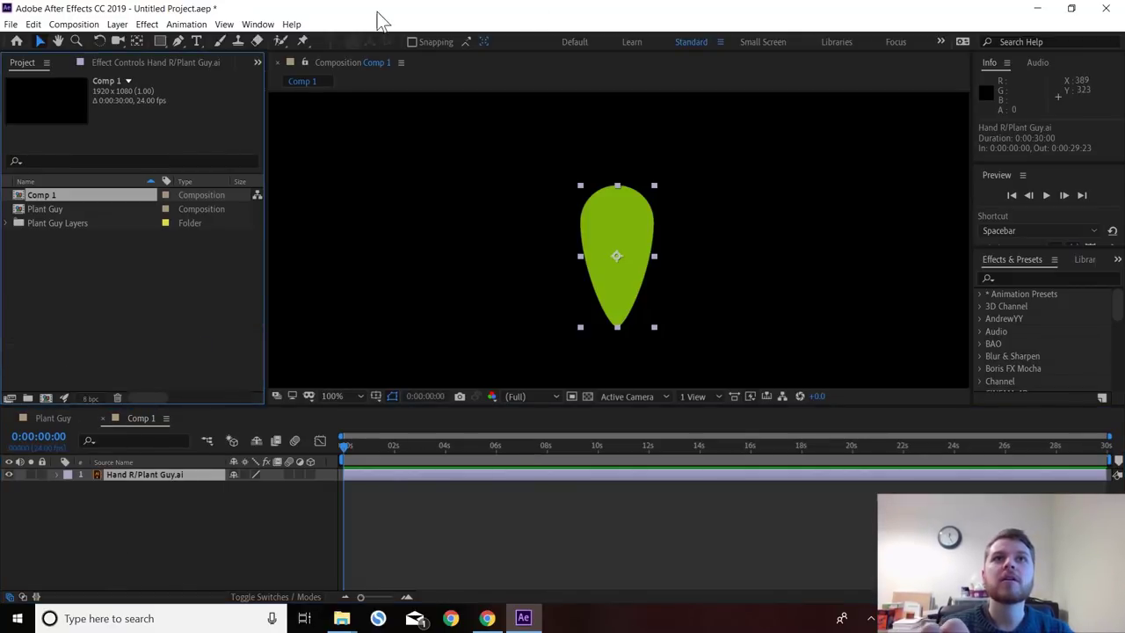
{"action": "left_click", "coordinate": [258, 24]}
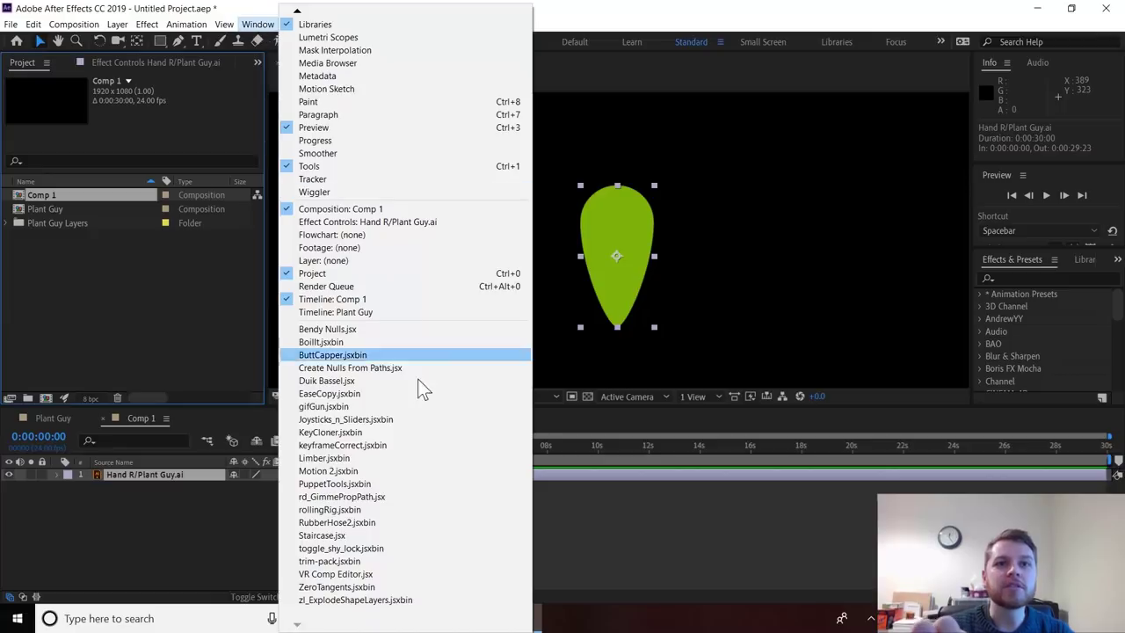
{"action": "left_click", "coordinate": [388, 329]}
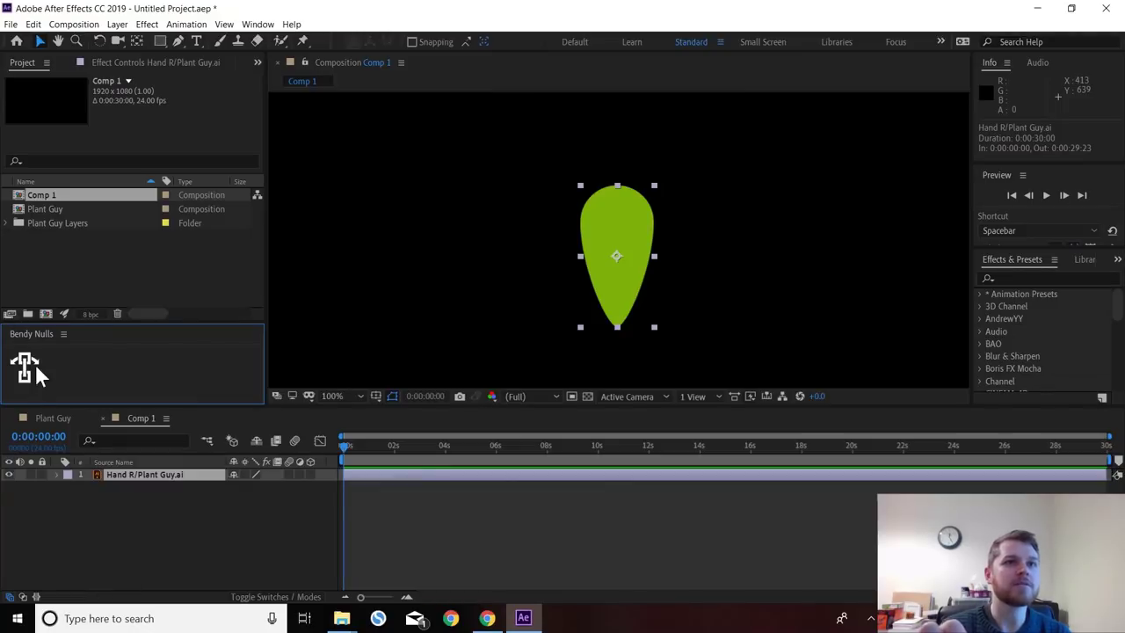
{"action": "left_click", "coordinate": [138, 541]}
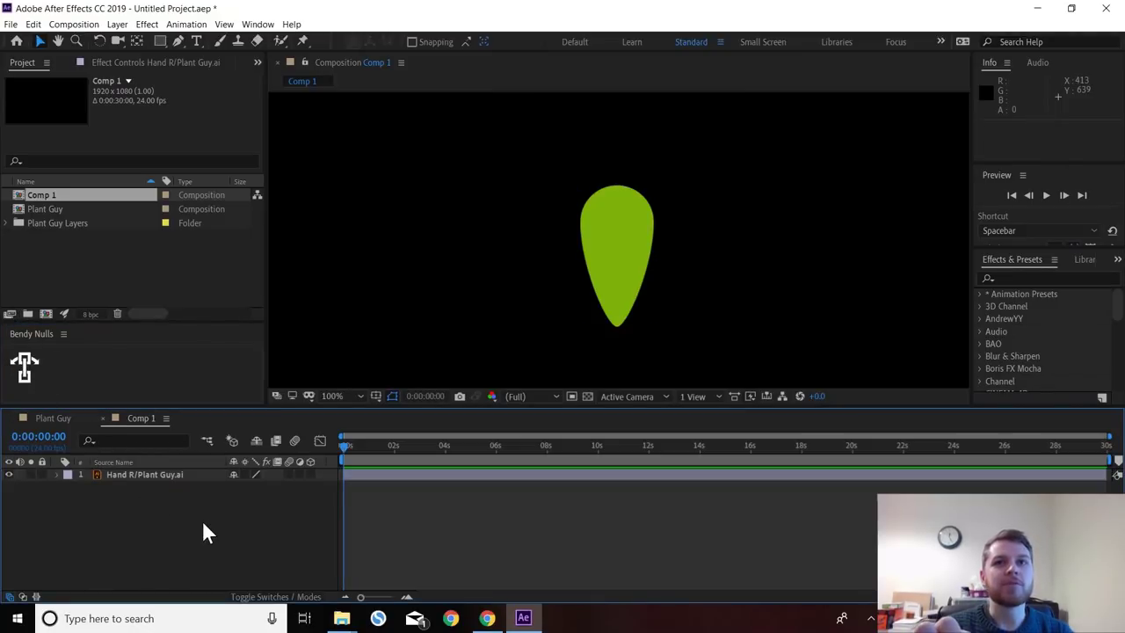
- Run Bendy Nulls on Hand R, show layer names, and drag the Start and End nulls to straighten the leaf
{"action": "left_click", "coordinate": [160, 475]}
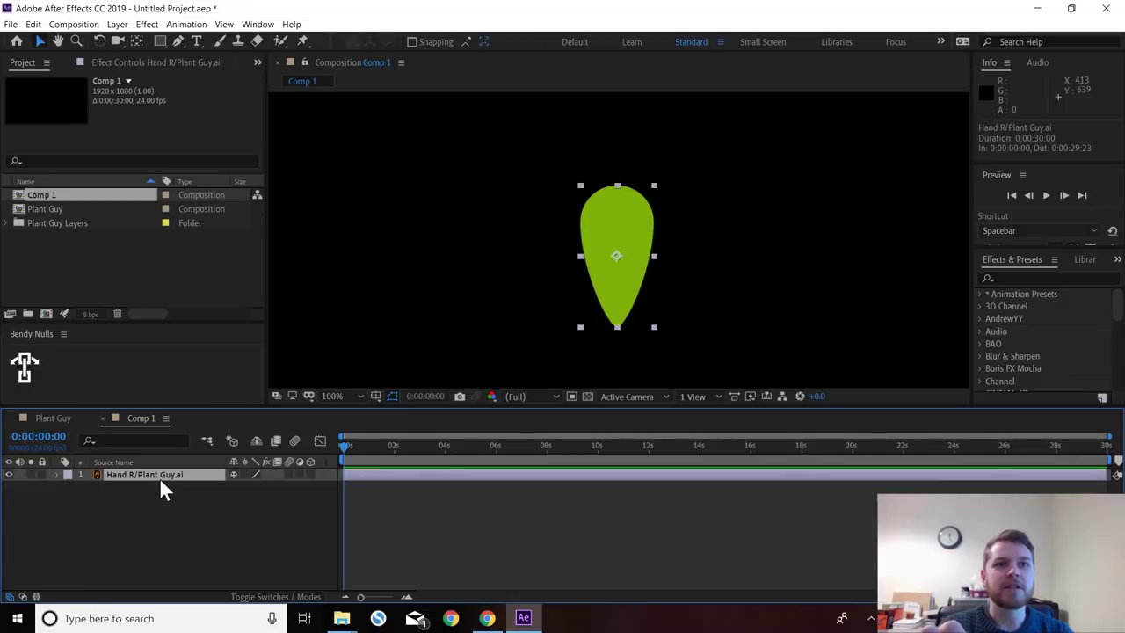
{"action": "left_click", "coordinate": [24, 366]}
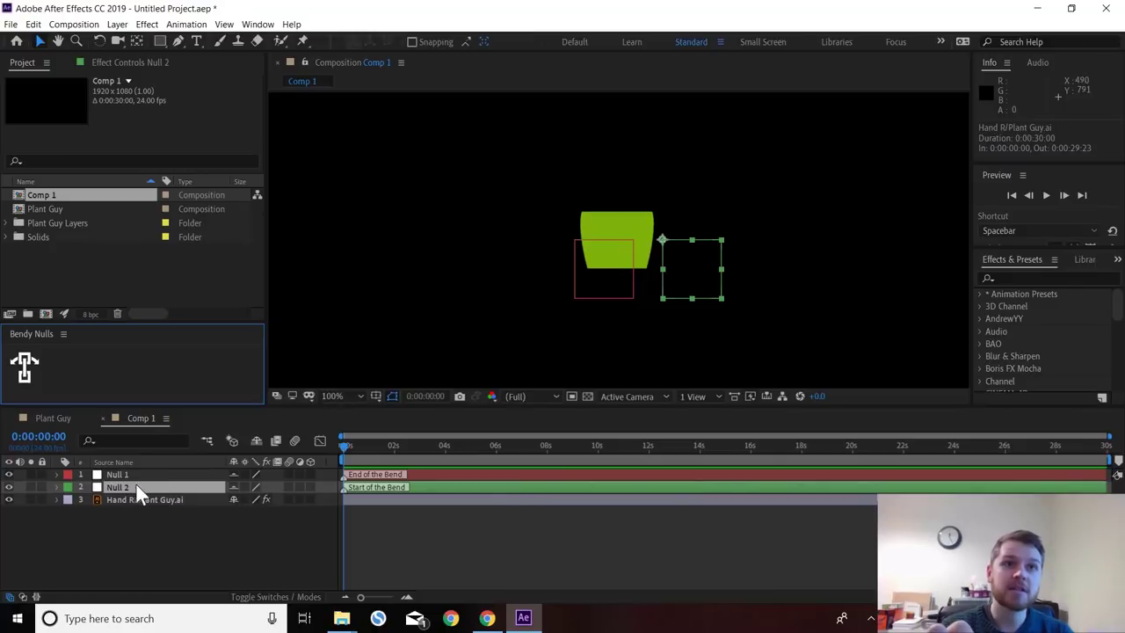
{"action": "left_click", "coordinate": [121, 463]}
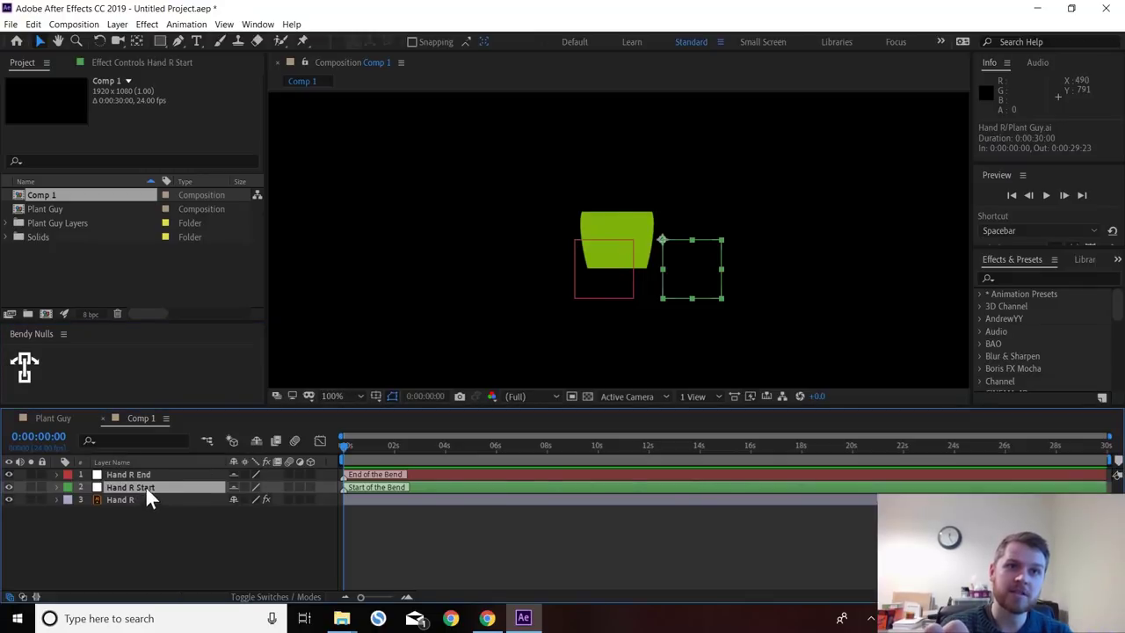
{"action": "left_click_drag", "start_coordinate": [698, 280], "coordinate": [652, 227]}
{"action": "left_click_drag", "start_coordinate": [626, 262], "coordinate": [643, 286]}
{"action": "left_click", "coordinate": [203, 539]}
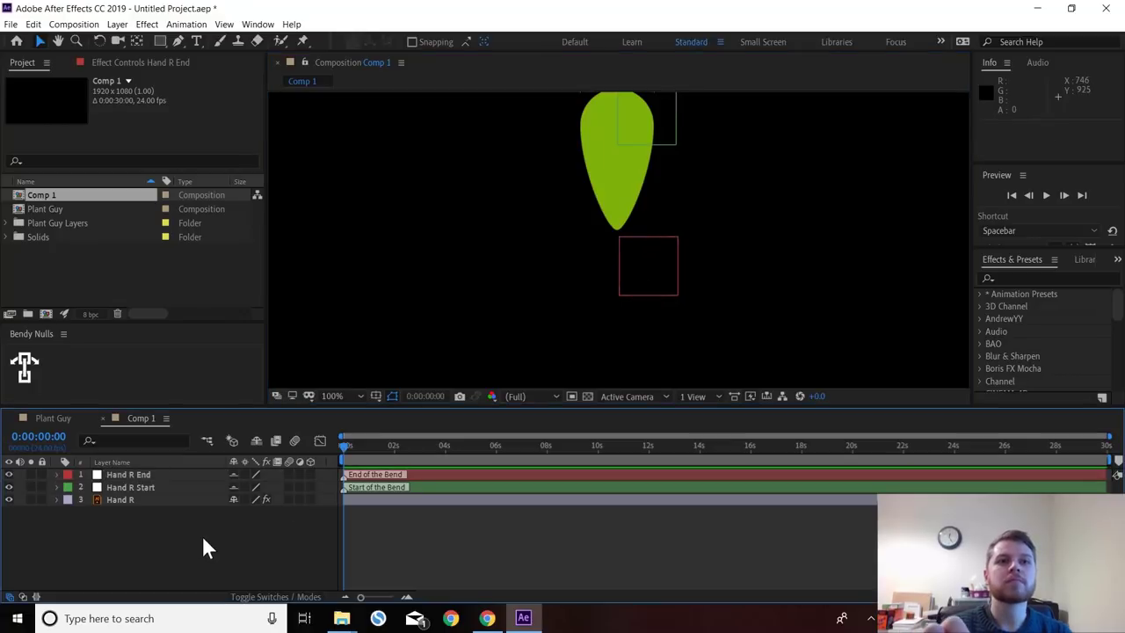
{"action": "left_click", "coordinate": [124, 501]}
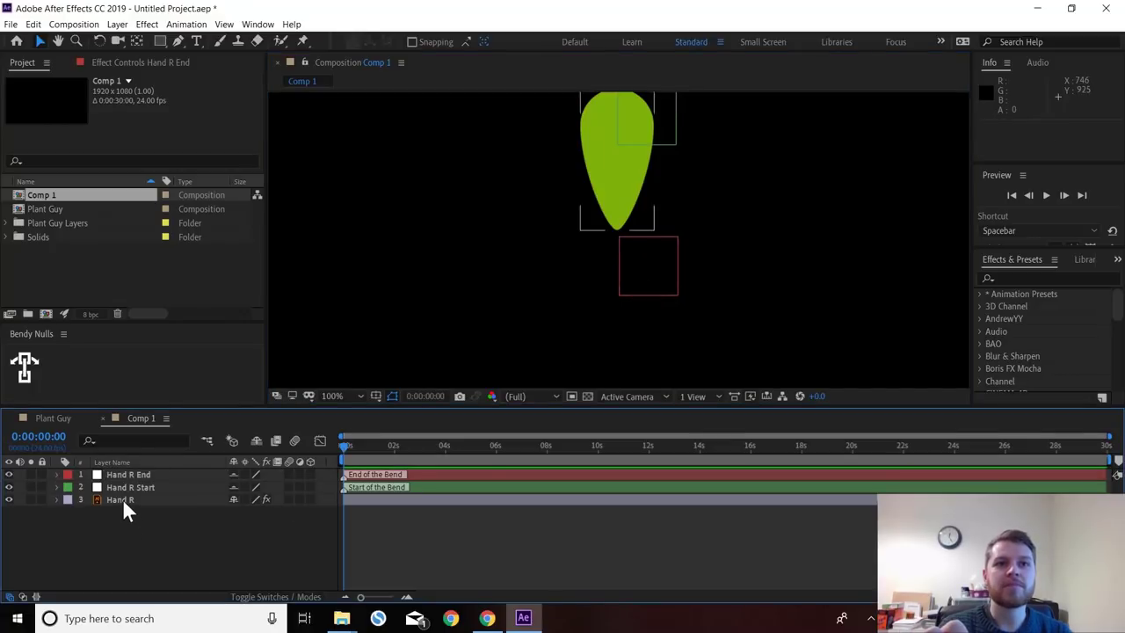
- Show the leaf's effect settings, reposition it, and raise the Bend amount to 53.0
{"action": "left_click", "coordinate": [128, 62]}
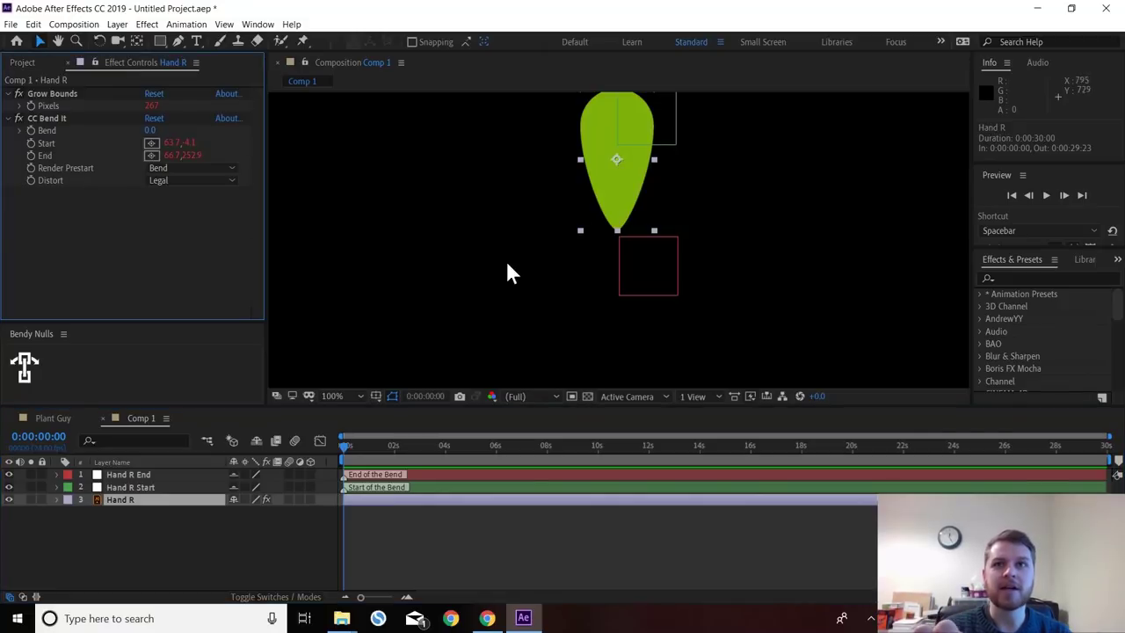
{"action": "left_click_drag", "start_coordinate": [501, 264], "coordinate": [478, 342]}
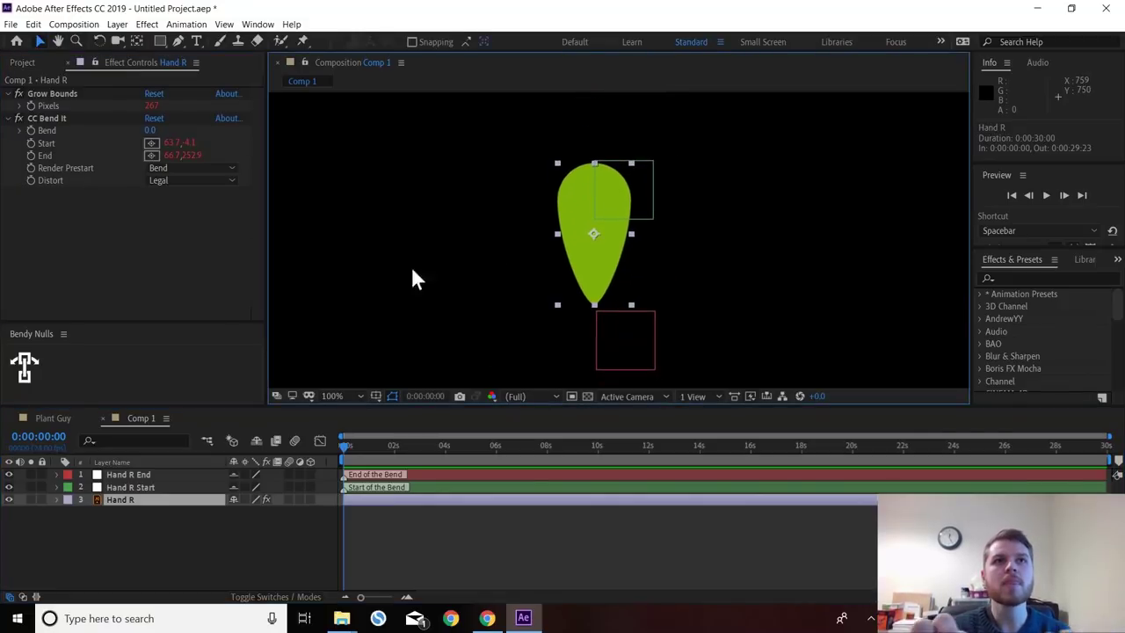
{"action": "left_click_drag", "start_coordinate": [149, 134], "coordinate": [225, 172]}
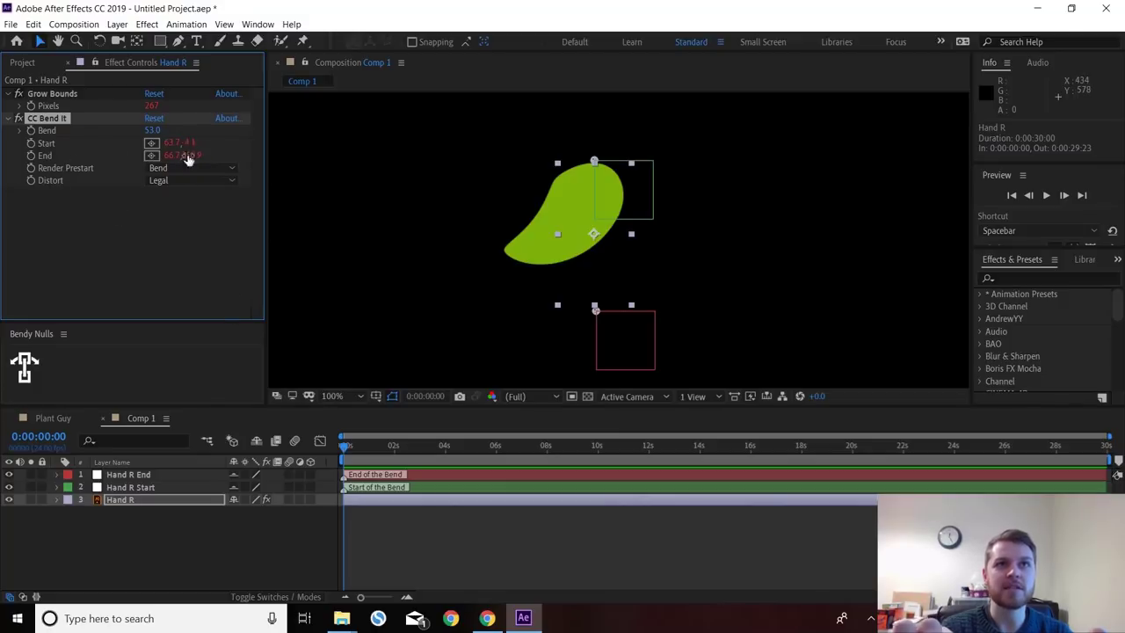
- Select the Hand R nulls and leaf, move the bent leaf right, and select the Grow Bounds effect
{"action": "left_click", "coordinate": [124, 474]}
{"action": "left_click", "coordinate": [124, 487]}
{"action": "left_click", "coordinate": [124, 498]}
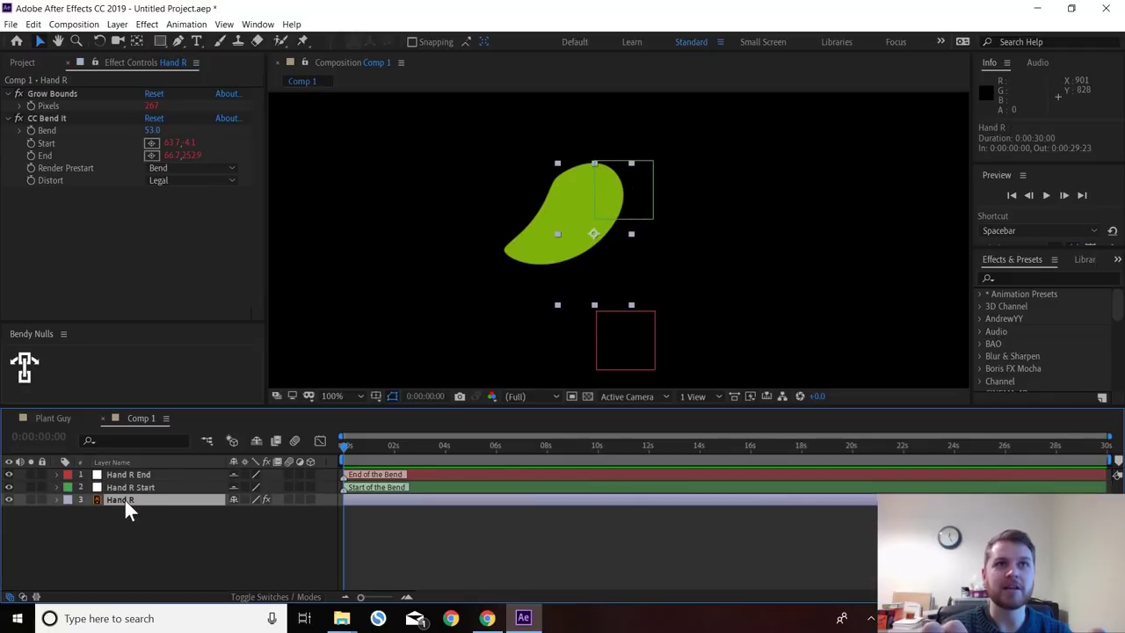
{"action": "left_click_drag", "start_coordinate": [576, 255], "coordinate": [532, 220]}
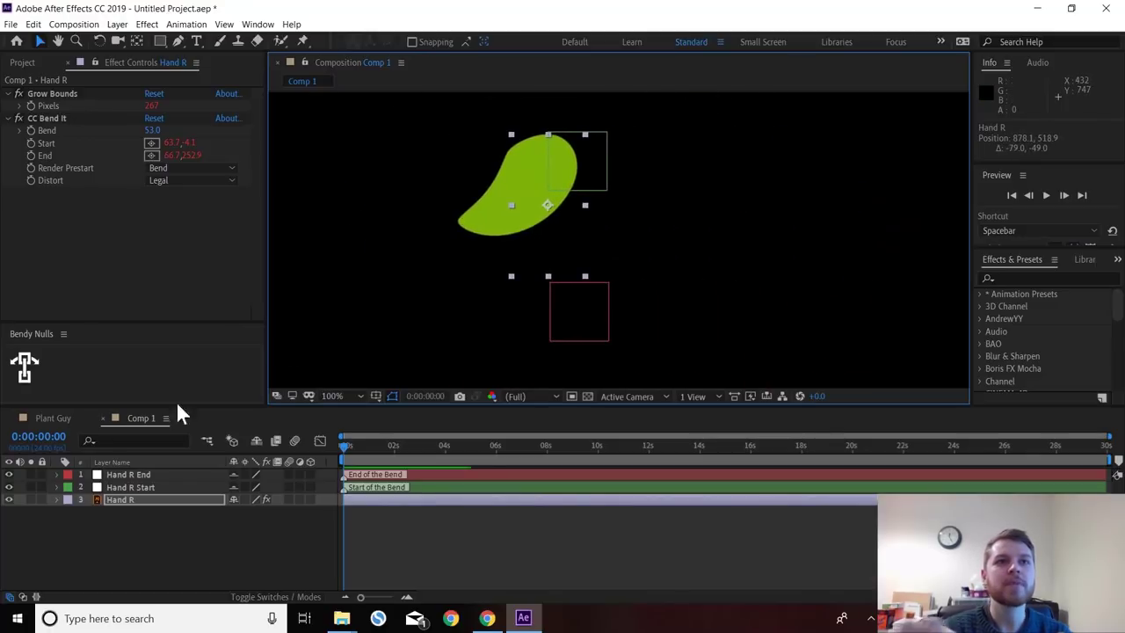
{"action": "left_click", "coordinate": [129, 542]}
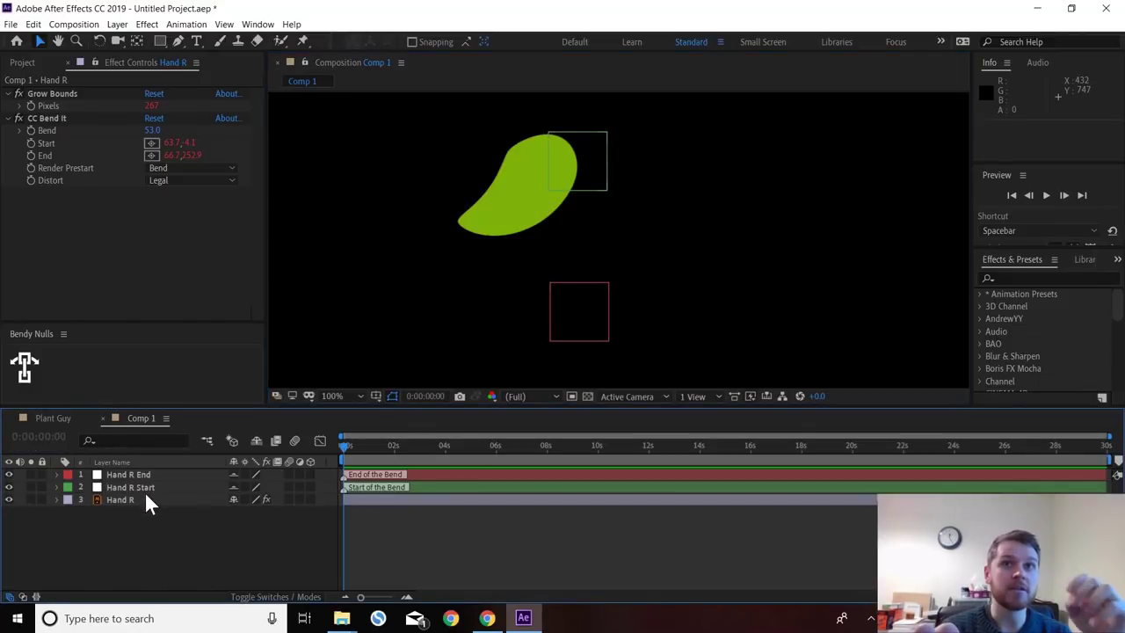
{"action": "left_click", "coordinate": [44, 88]}
{"action": "left_click", "coordinate": [80, 516]}
- Undo the bend-null rig and apply CC Bend It to the Hand R leaf
{"action": "key", "text": "ctrl+z"}
{"action": "key", "text": "ctrl+z"}
{"action": "key", "text": "ctrl+z"}
{"action": "key", "text": "ctrl+z"}
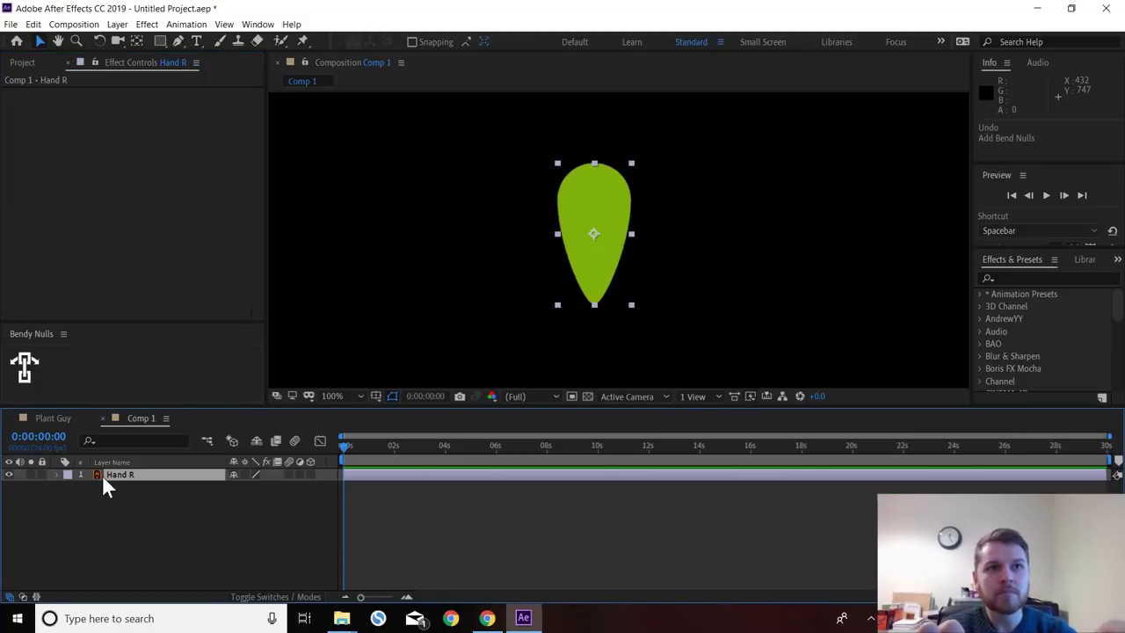
{"action": "left_click", "coordinate": [103, 475]}
{"action": "left_click", "coordinate": [28, 67]}
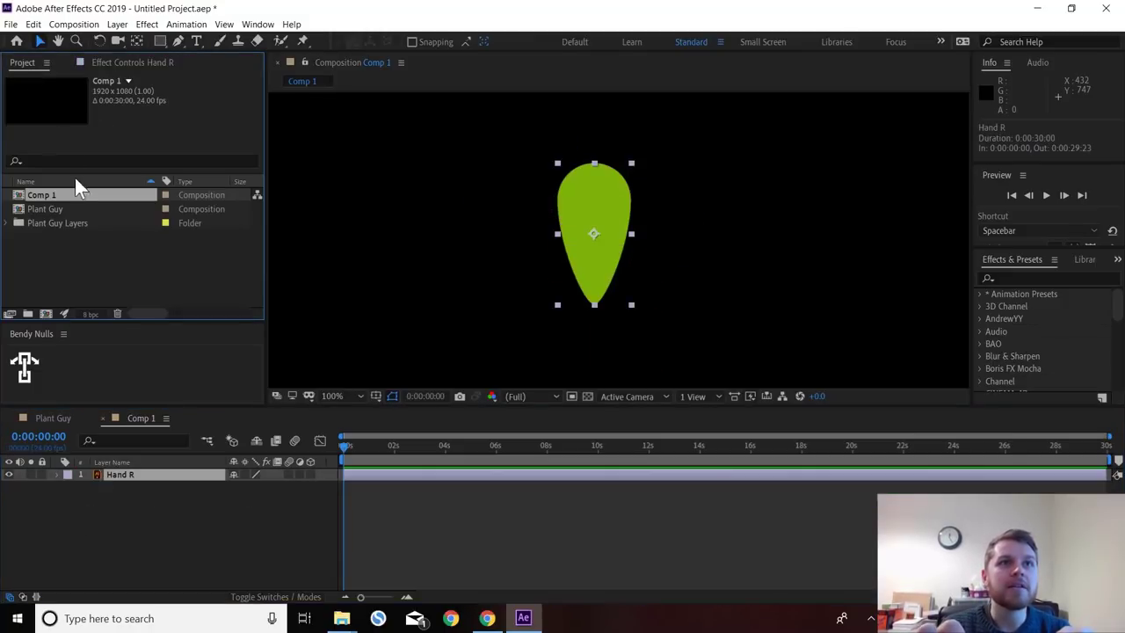
{"action": "left_click", "coordinate": [1020, 279]}
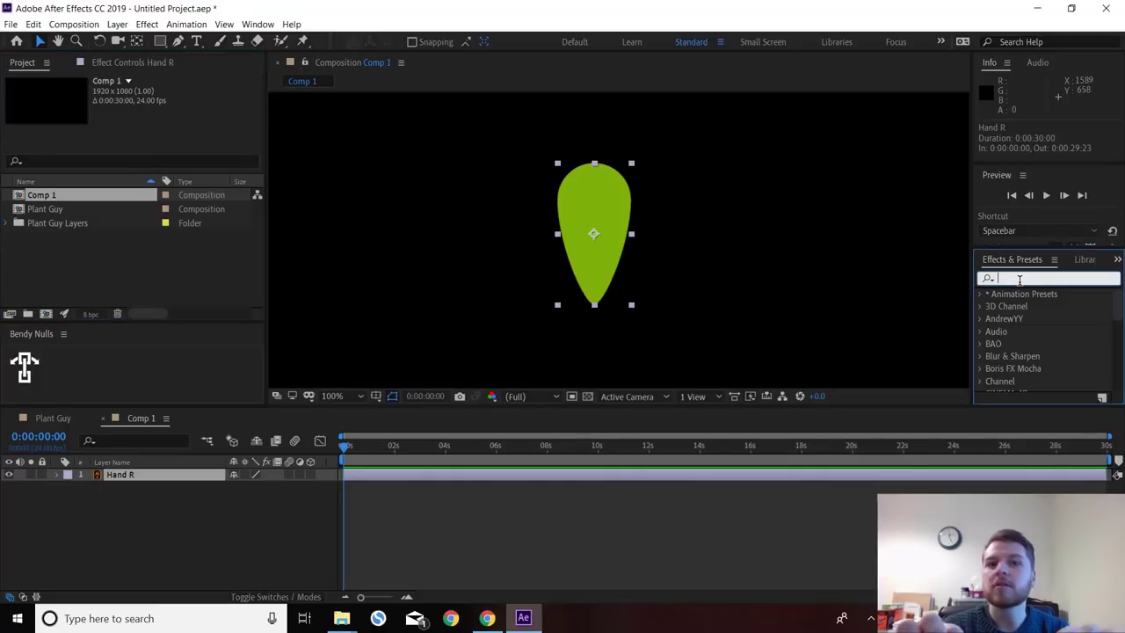
{"action": "type", "text": "cc"}
{"action": "scroll", "coordinate": [1020, 337], "scroll_direction": "down", "scroll_amount": 10}
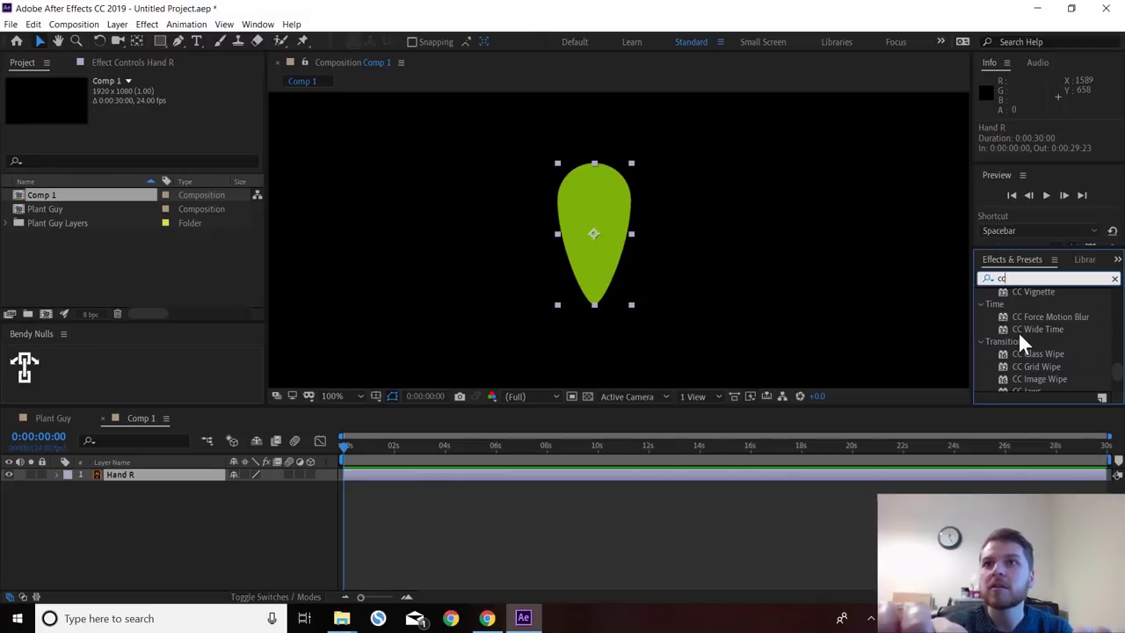
{"action": "type", "text": "ben"}
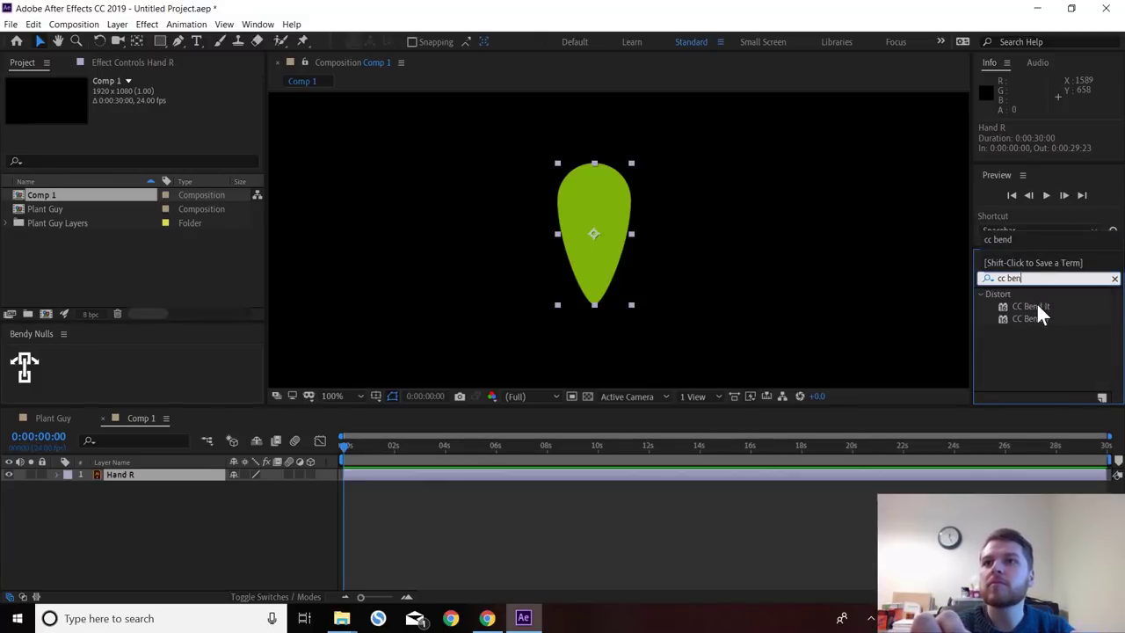
{"action": "double_click", "coordinate": [1033, 306]}
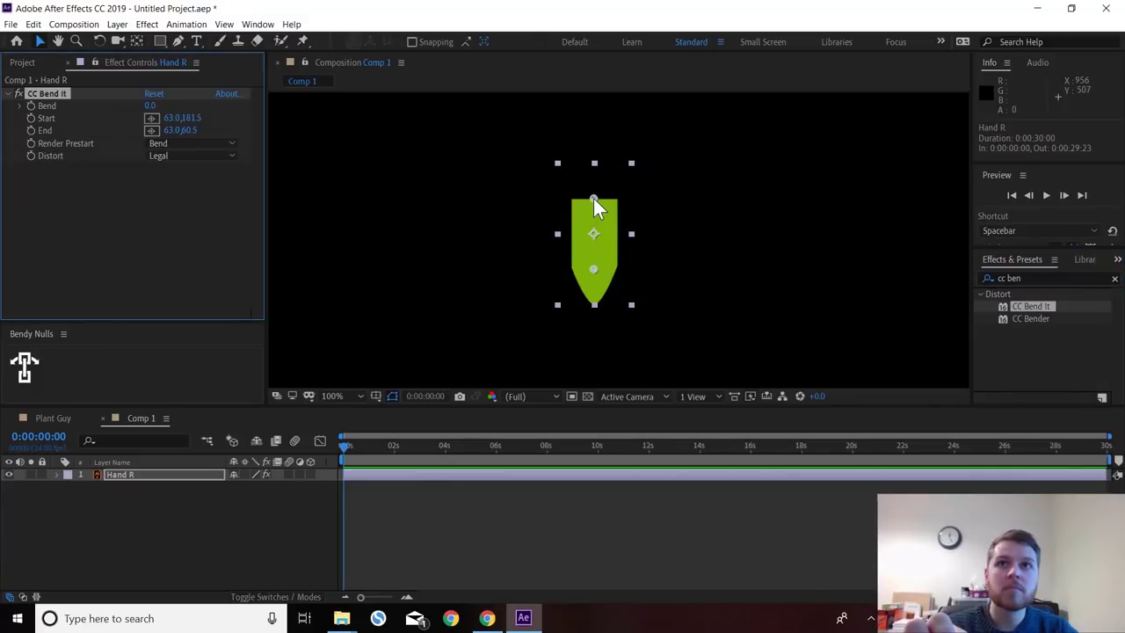
- Adjust the leaf's position, bend start point and Bend amount, then undo the bend changes
{"action": "left_click_drag", "start_coordinate": [594, 198], "coordinate": [592, 138]}
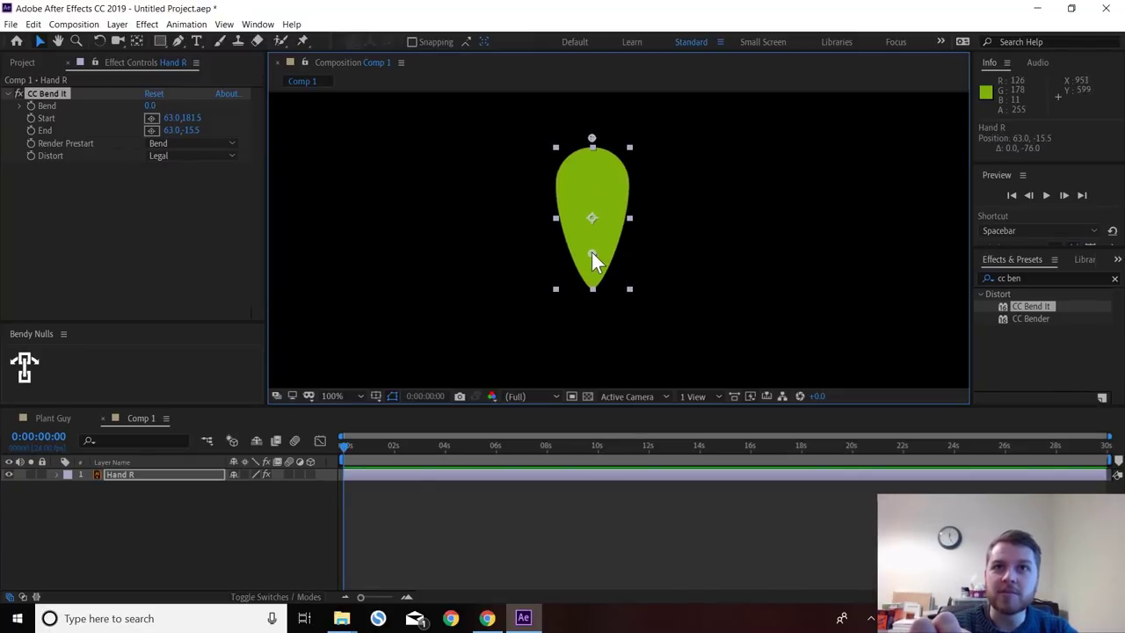
{"action": "left_click_drag", "start_coordinate": [593, 254], "coordinate": [595, 297]}
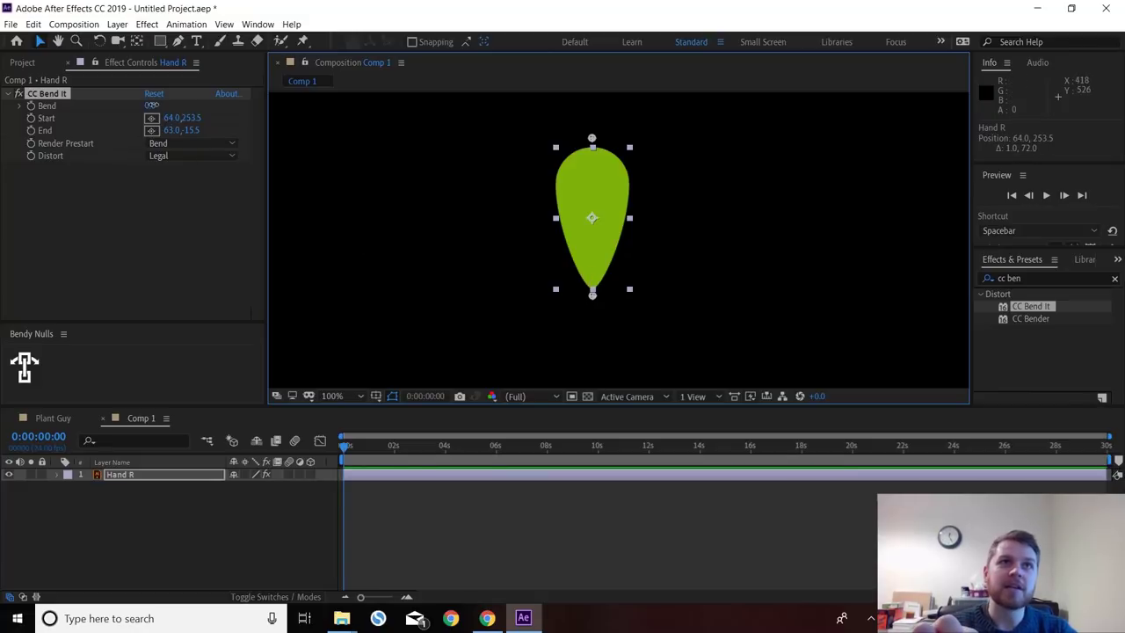
{"action": "left_click_drag", "start_coordinate": [151, 106], "coordinate": [128, 109]}
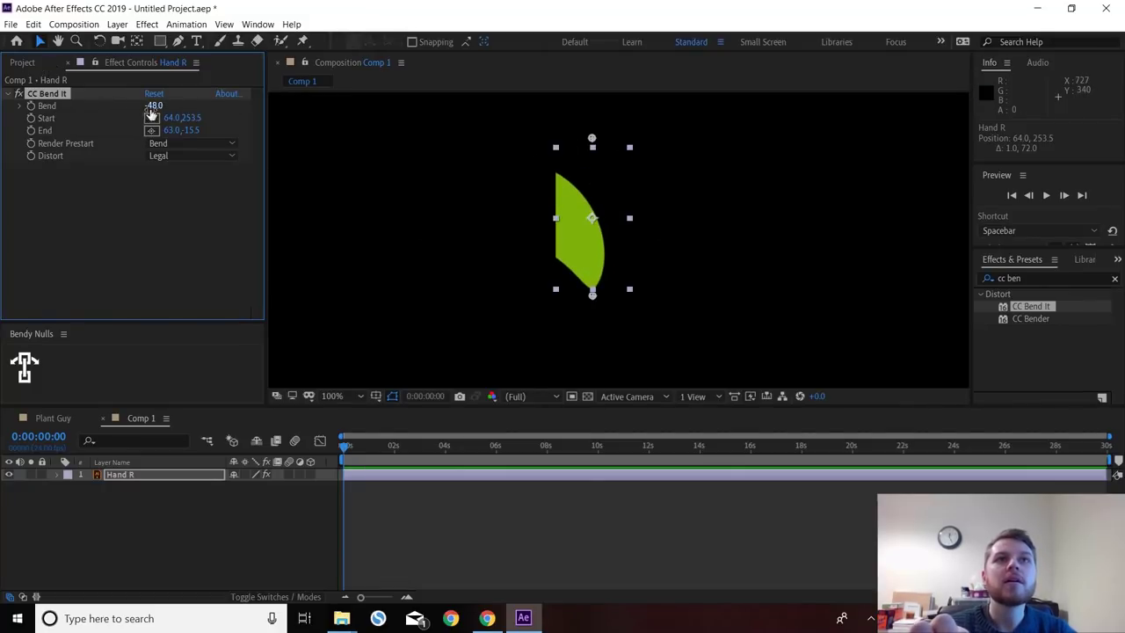
{"action": "left_click_drag", "start_coordinate": [151, 109], "coordinate": [206, 159]}
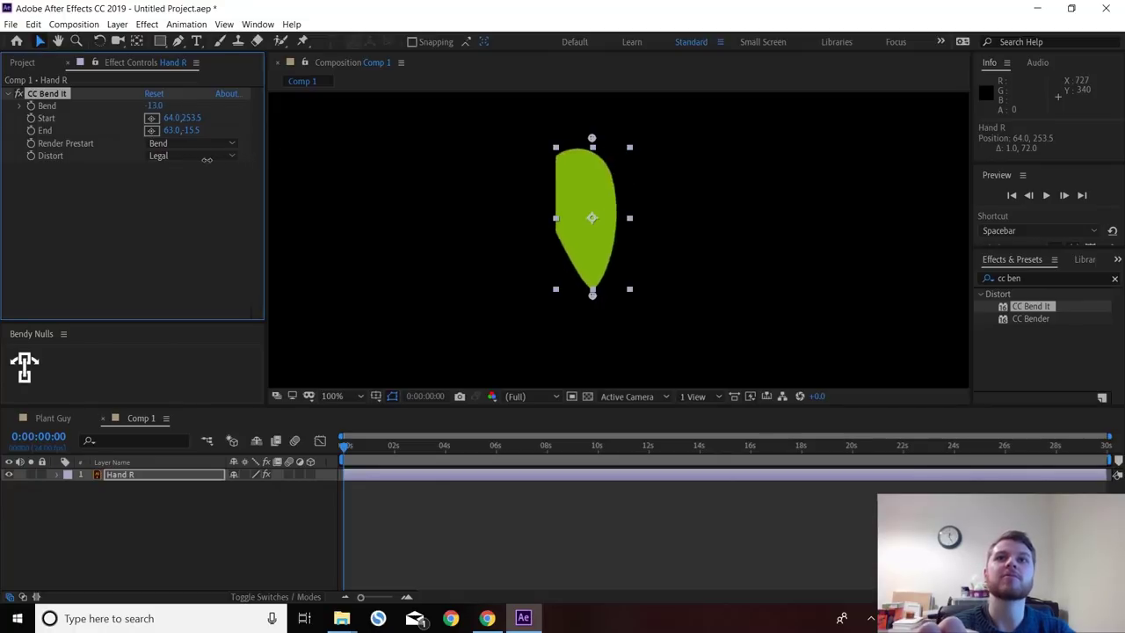
{"action": "key", "text": "ctrl+z"}
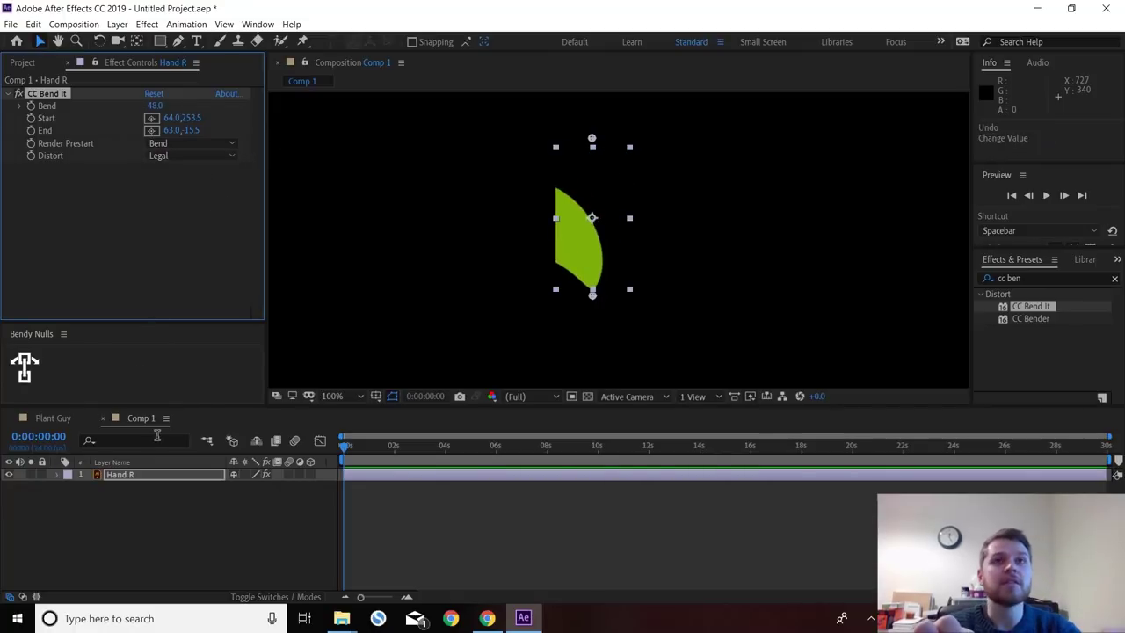
{"action": "key", "text": "ctrl+z"}
{"action": "key", "text": "ctrl+z"}
{"action": "key", "text": "ctrl+z"}
{"action": "key", "text": "ctrl+z"}
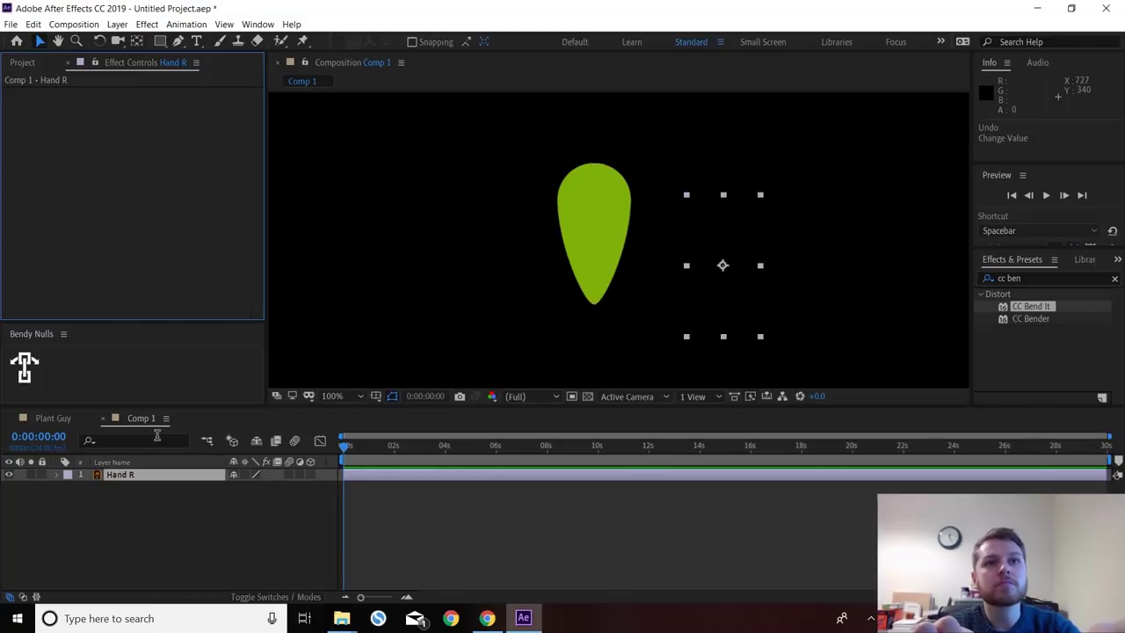
- Copy the Hand R layer from Plant Guy and paste it into Comp 1
{"action": "key", "text": "ctrl+z"}
{"action": "key", "text": "ctrl+z"}
{"action": "key", "text": "ctrl+z"}
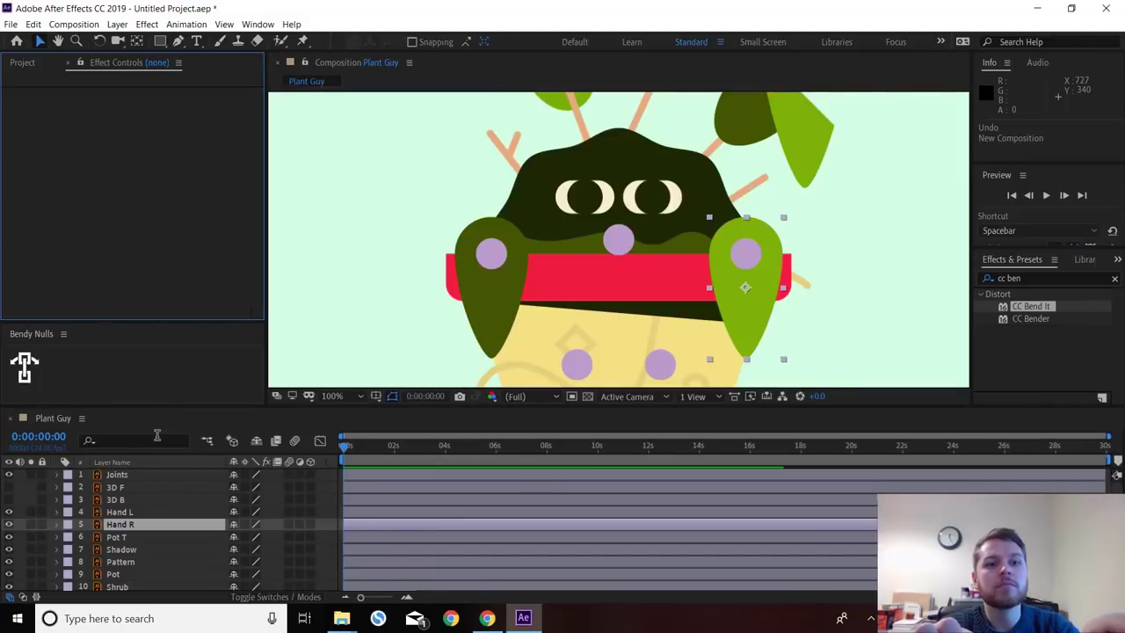
{"action": "key", "text": "ctrl+shift+z"}
{"action": "key", "text": "ctrl+shift+z"}
{"action": "key", "text": "ctrl+shift+z"}
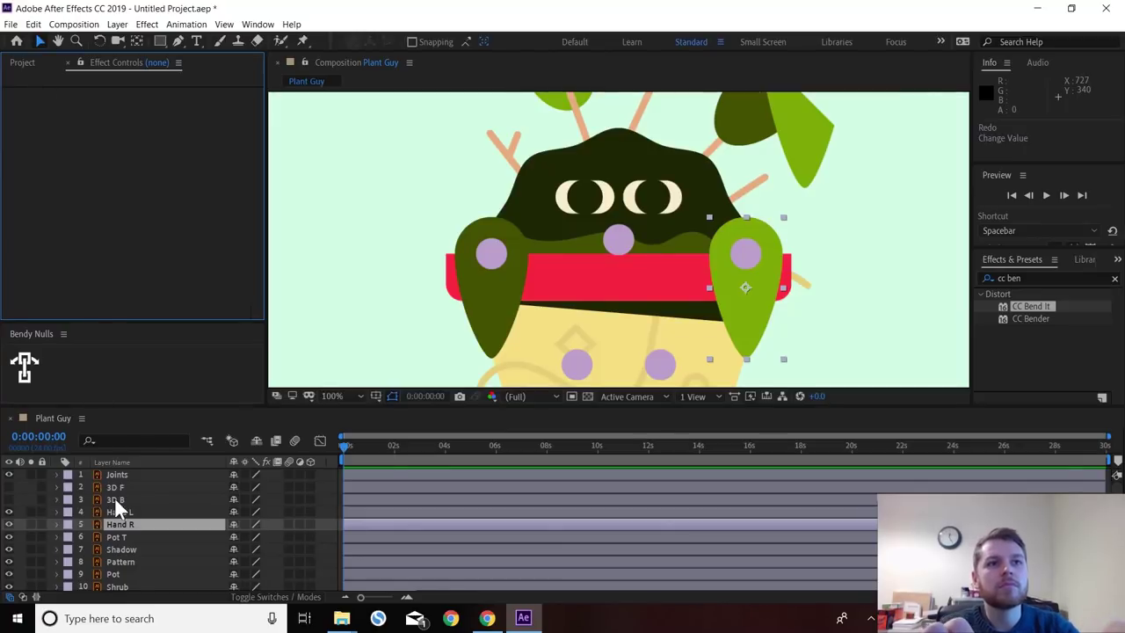
{"action": "left_click", "coordinate": [119, 524]}
{"action": "key", "text": "ctrl+c"}
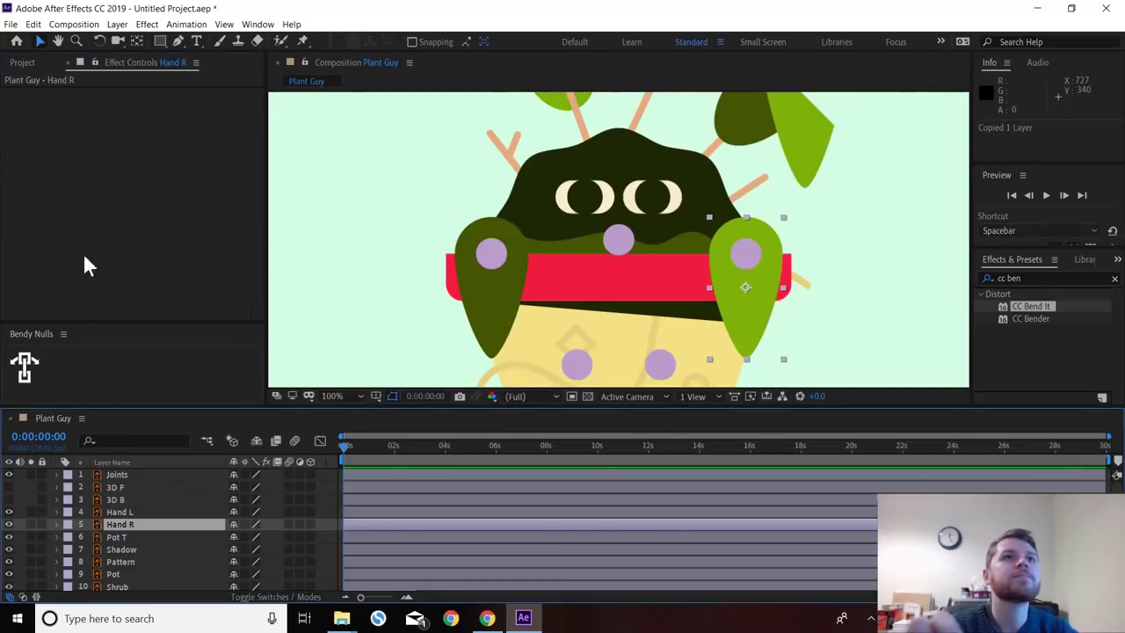
{"action": "left_click", "coordinate": [29, 63]}
{"action": "double_click", "coordinate": [60, 195]}
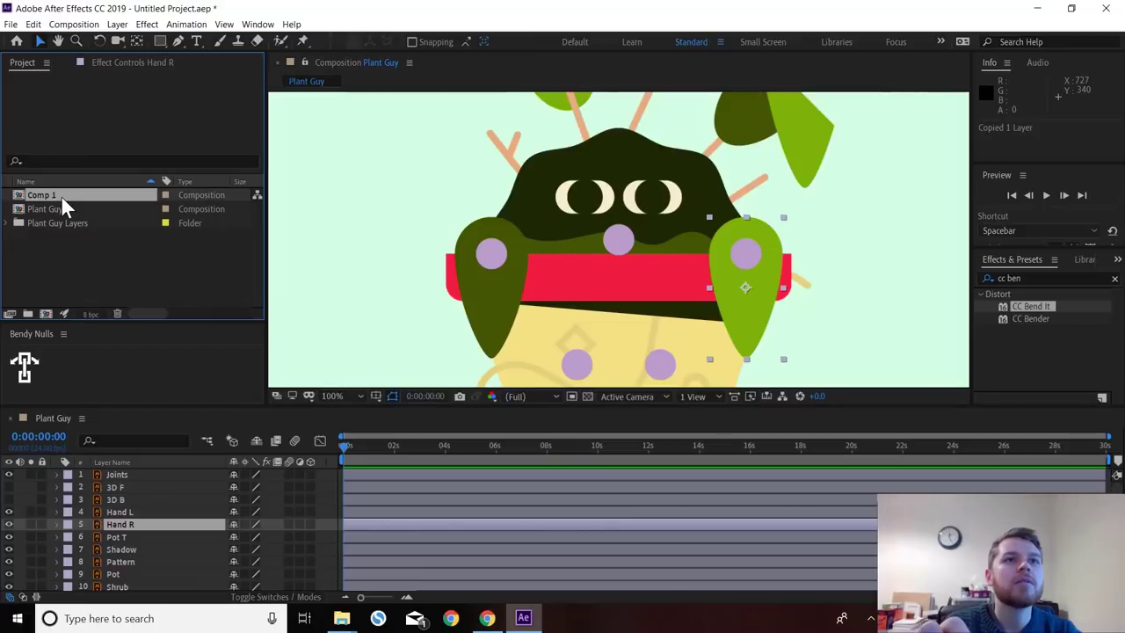
{"action": "key", "text": "ctrl+v"}
{"action": "left_click", "coordinate": [191, 519]}
{"action": "left_click", "coordinate": [608, 221]}
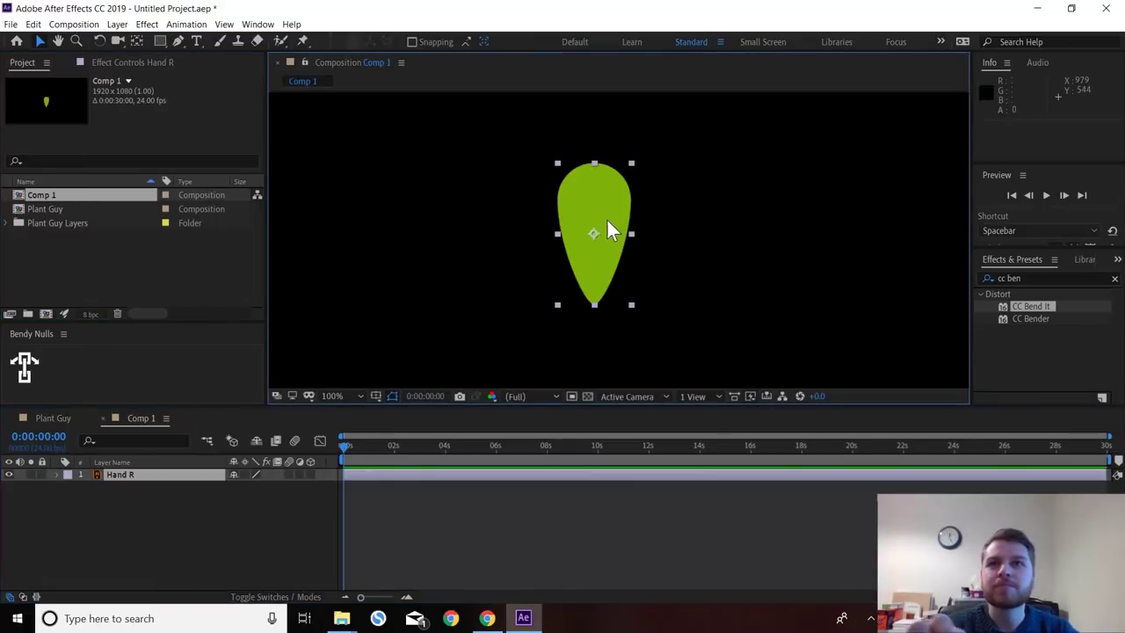
- Add Bendy Nulls to the leaf and drag the end and start nulls into place
{"action": "left_click", "coordinate": [23, 368]}
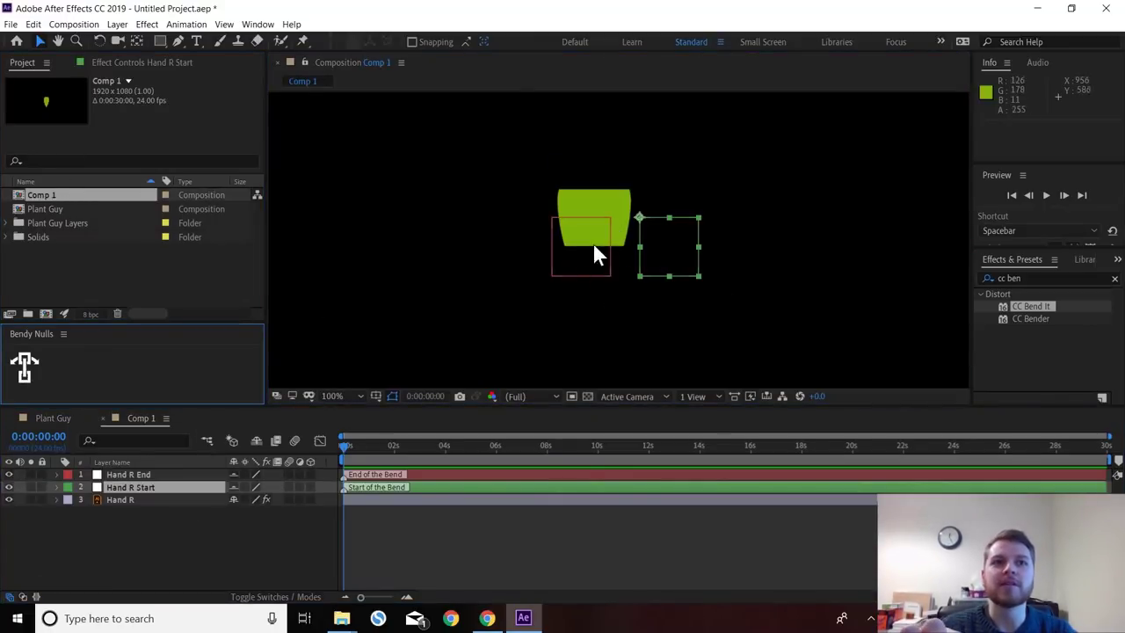
{"action": "left_click", "coordinate": [125, 497]}
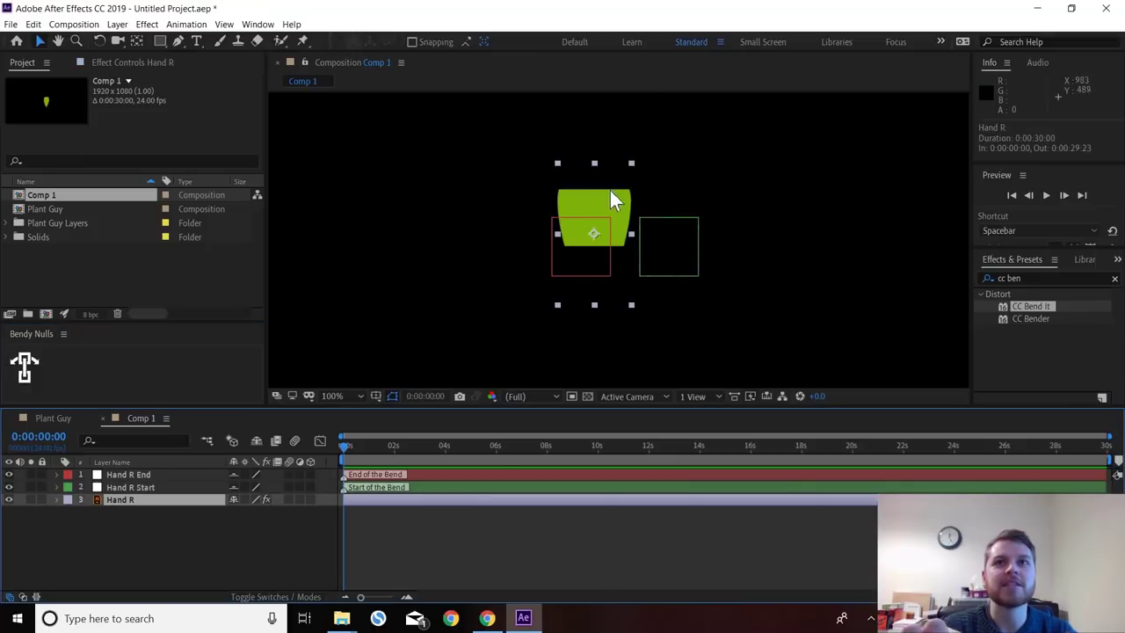
{"action": "left_click", "coordinate": [127, 475]}
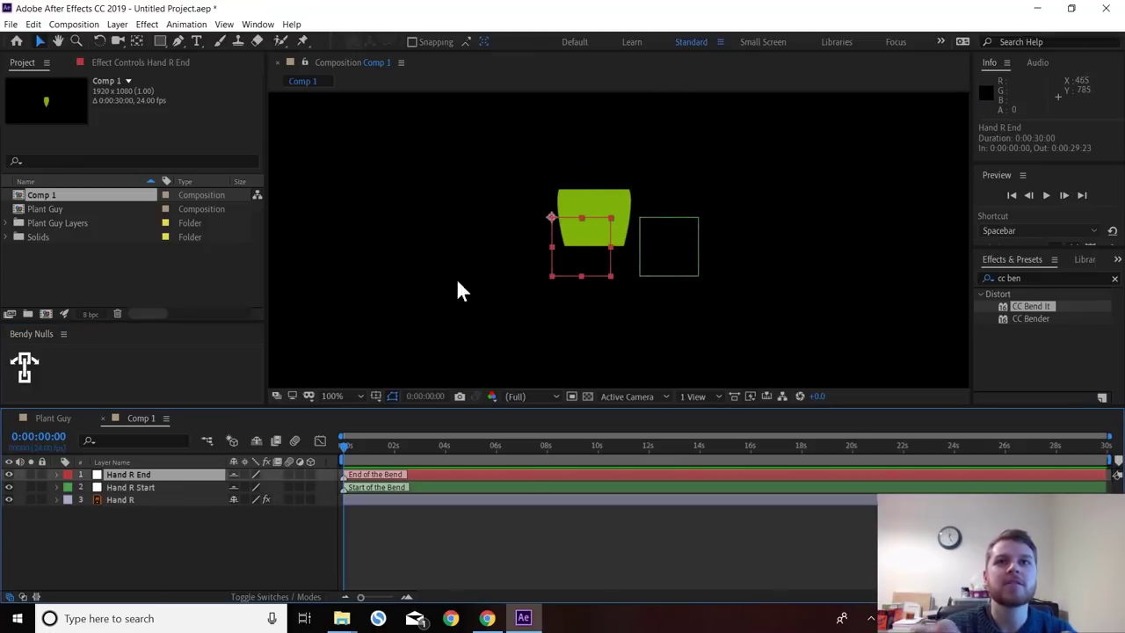
{"action": "left_click_drag", "start_coordinate": [582, 248], "coordinate": [626, 361]}
{"action": "left_click_drag", "start_coordinate": [677, 275], "coordinate": [631, 216]}
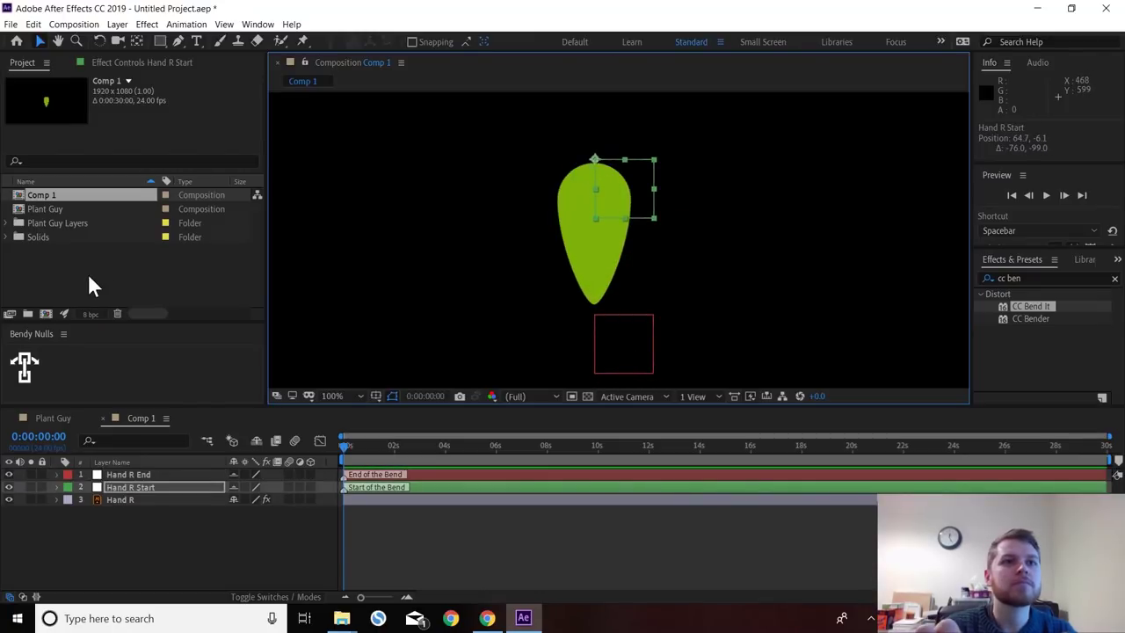
- Curve the Hand R leaf left with a CC Bend It Bend of 40
{"action": "left_click", "coordinate": [141, 500]}
{"action": "key", "text": "s"}
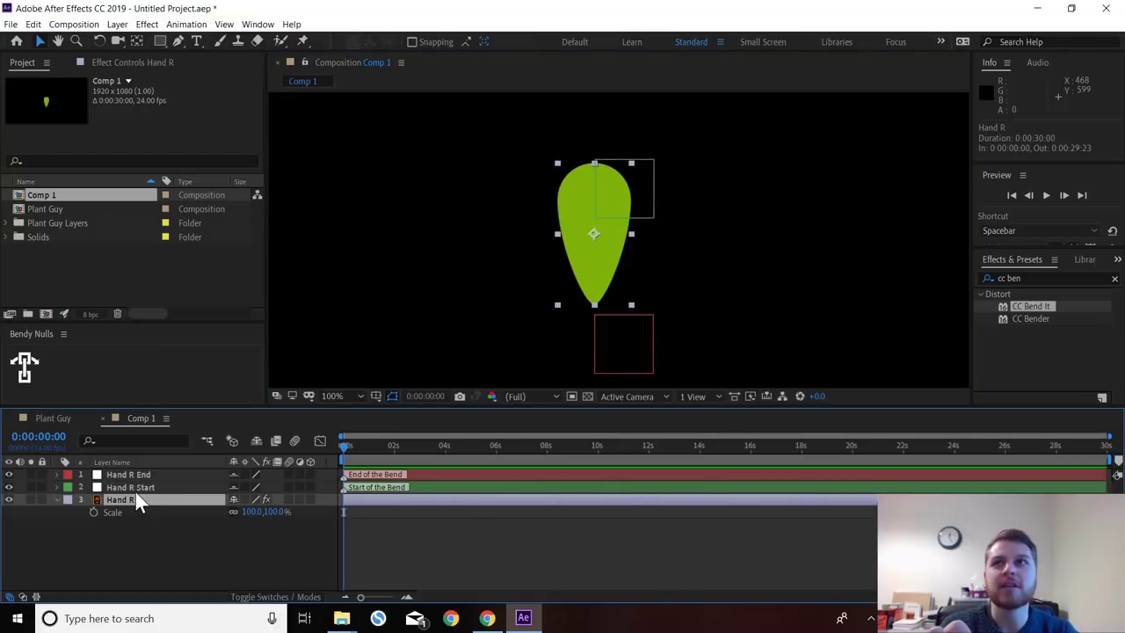
{"action": "left_click", "coordinate": [135, 488]}
{"action": "left_click", "coordinate": [125, 64]}
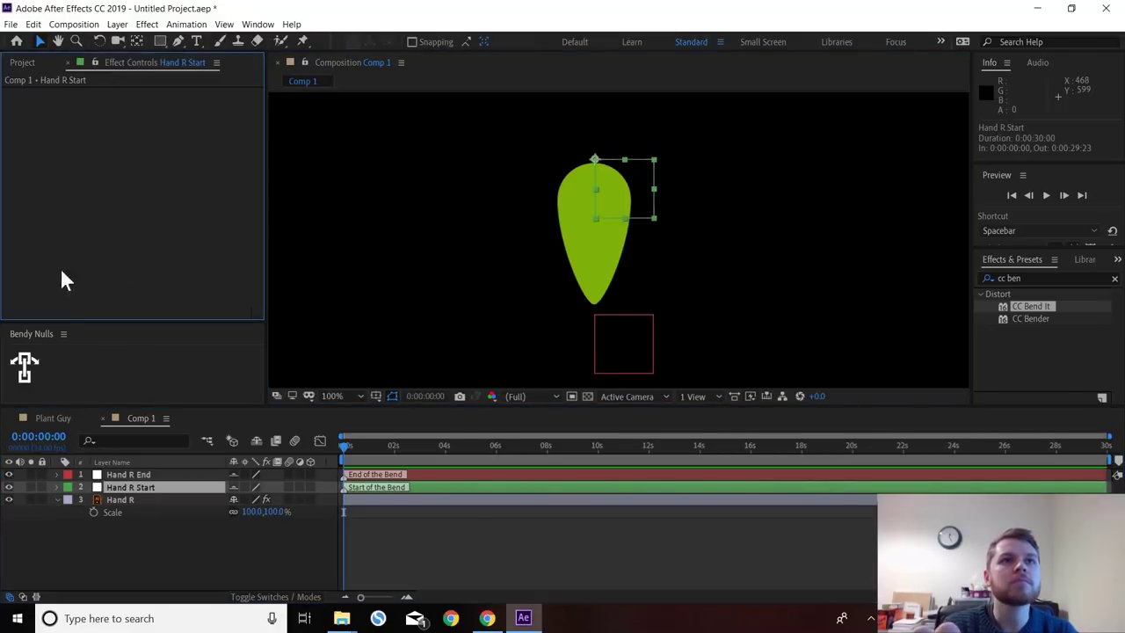
{"action": "left_click", "coordinate": [124, 500]}
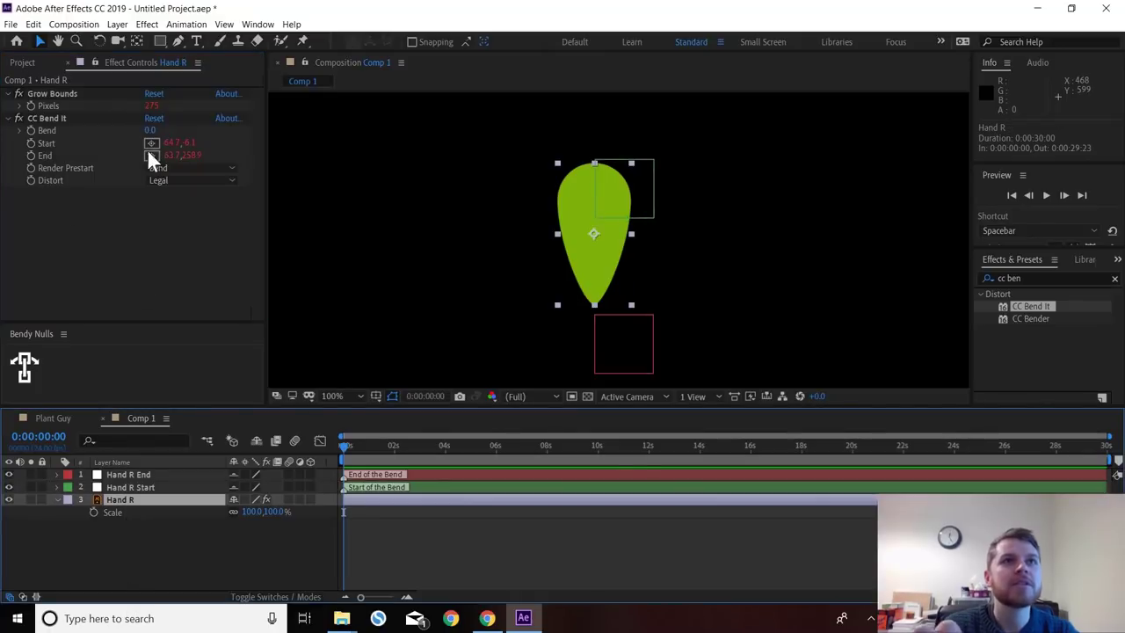
{"action": "left_click_drag", "start_coordinate": [152, 130], "coordinate": [191, 143]}
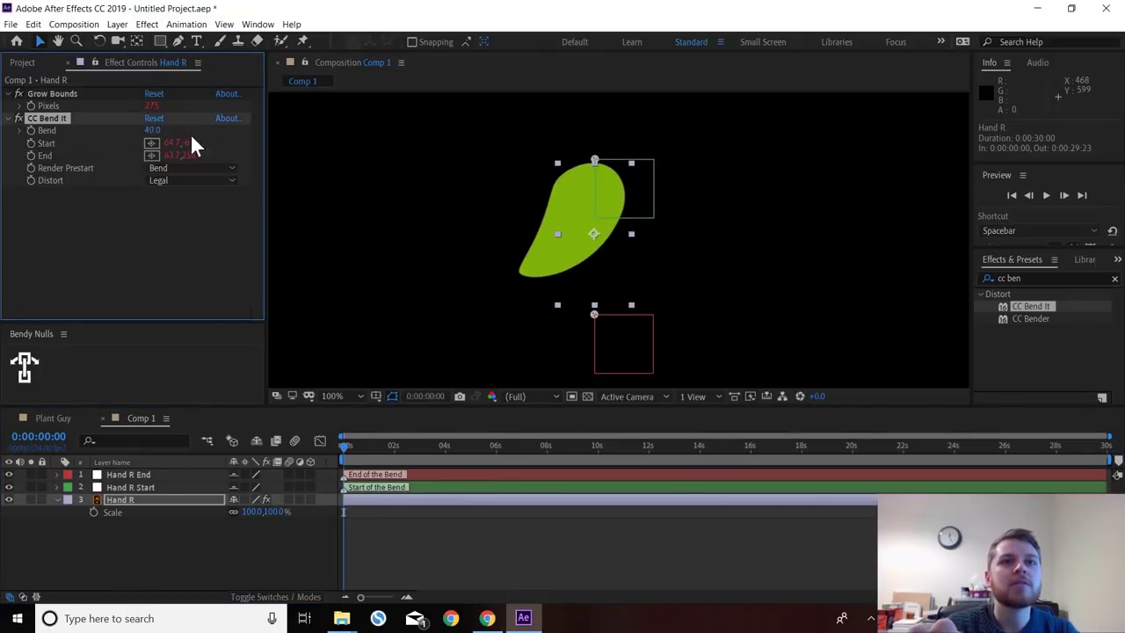
- Try Hand R scales of 255%, 70%, then 8%
{"action": "left_click_drag", "start_coordinate": [272, 517], "coordinate": [400, 538]}
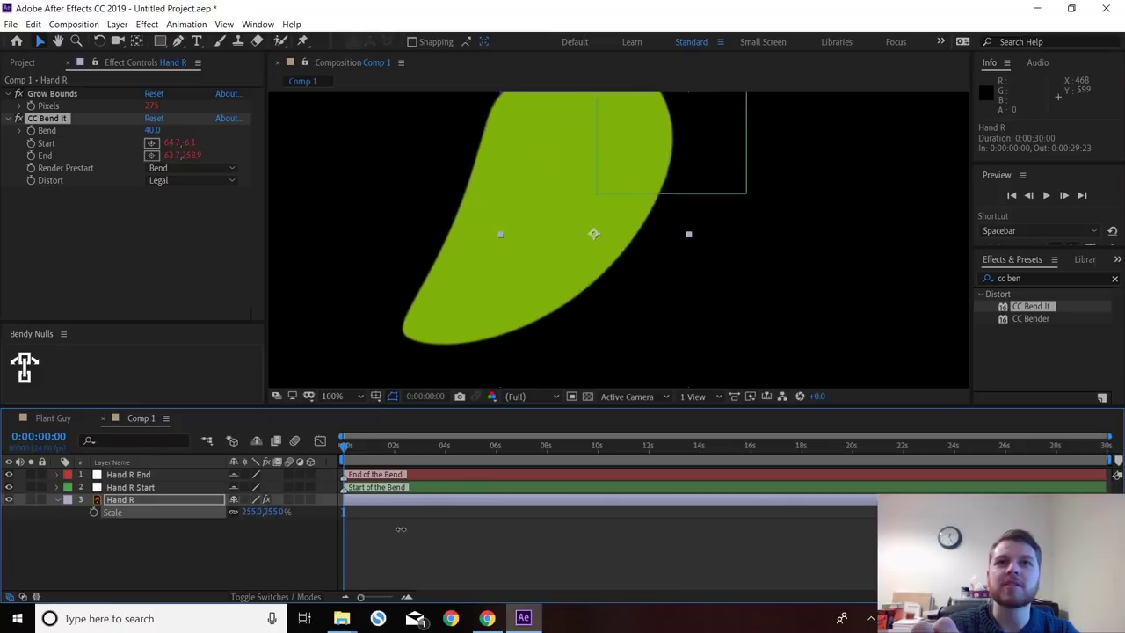
{"action": "key", "text": "comma"}
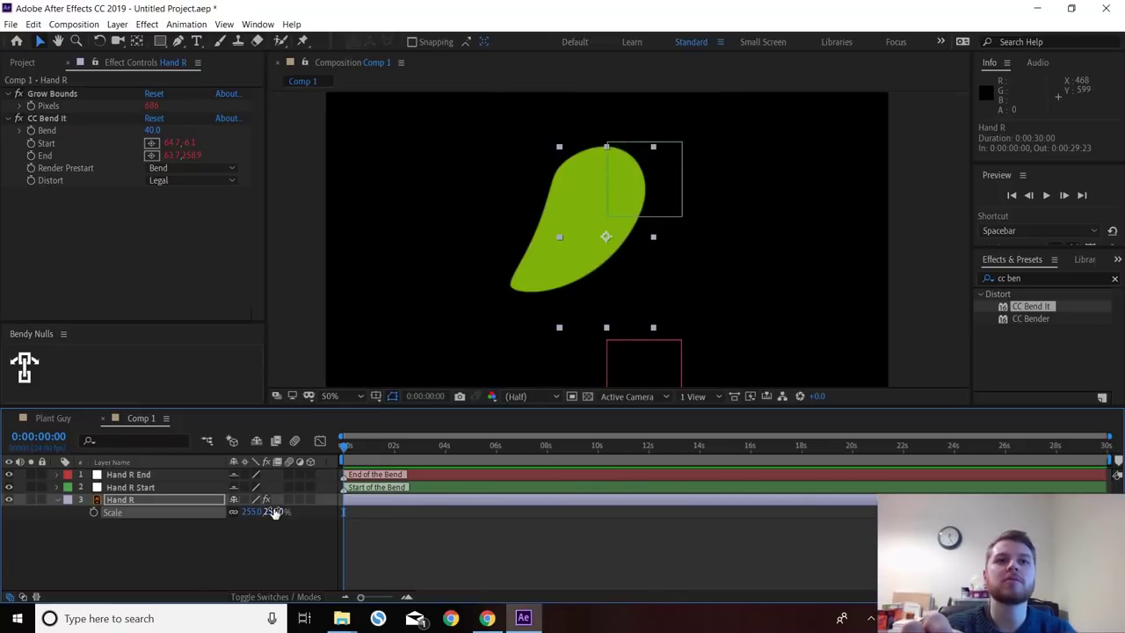
{"action": "left_click_drag", "start_coordinate": [268, 511], "coordinate": [110, 521]}
{"action": "key", "text": "period"}
{"action": "key", "text": "period"}
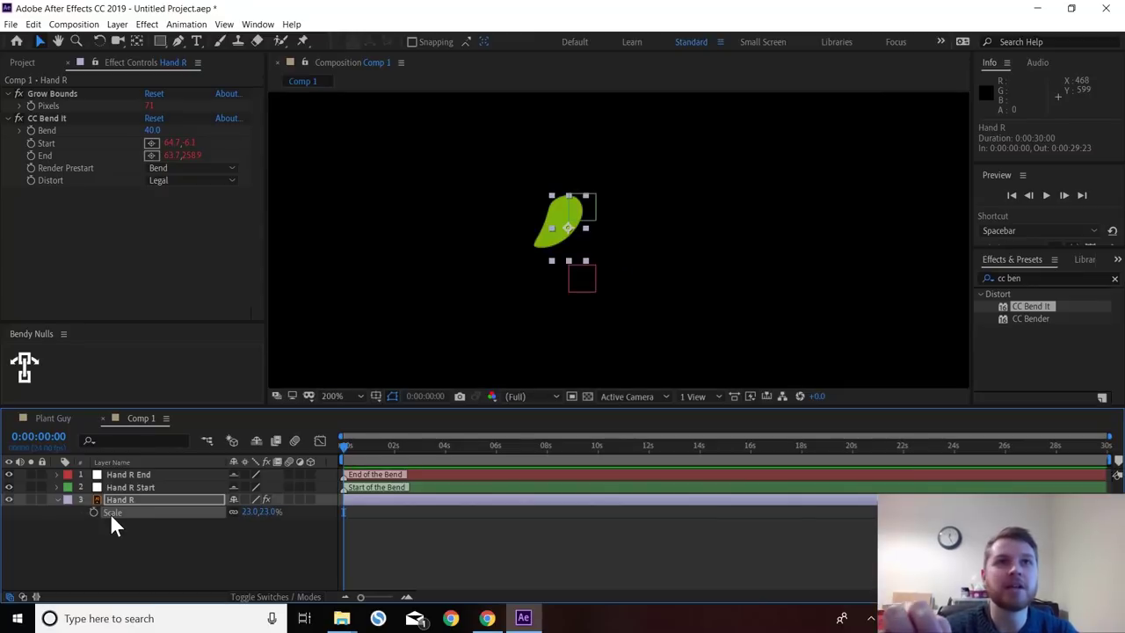
{"action": "left_click", "coordinate": [138, 351]}
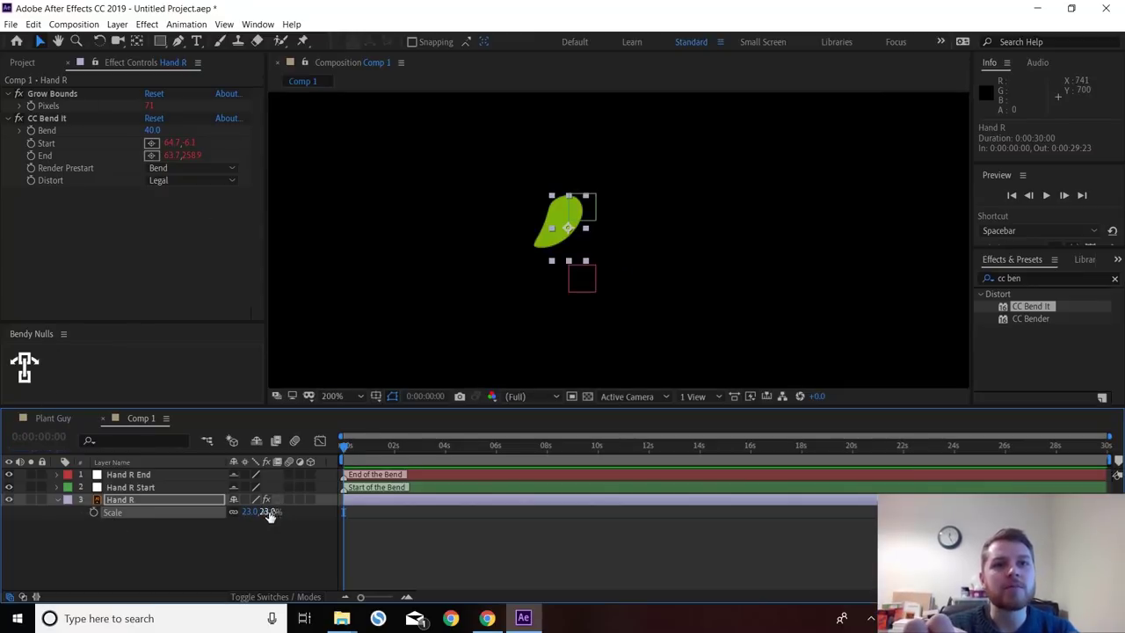
{"action": "left_click_drag", "start_coordinate": [266, 512], "coordinate": [260, 514]}
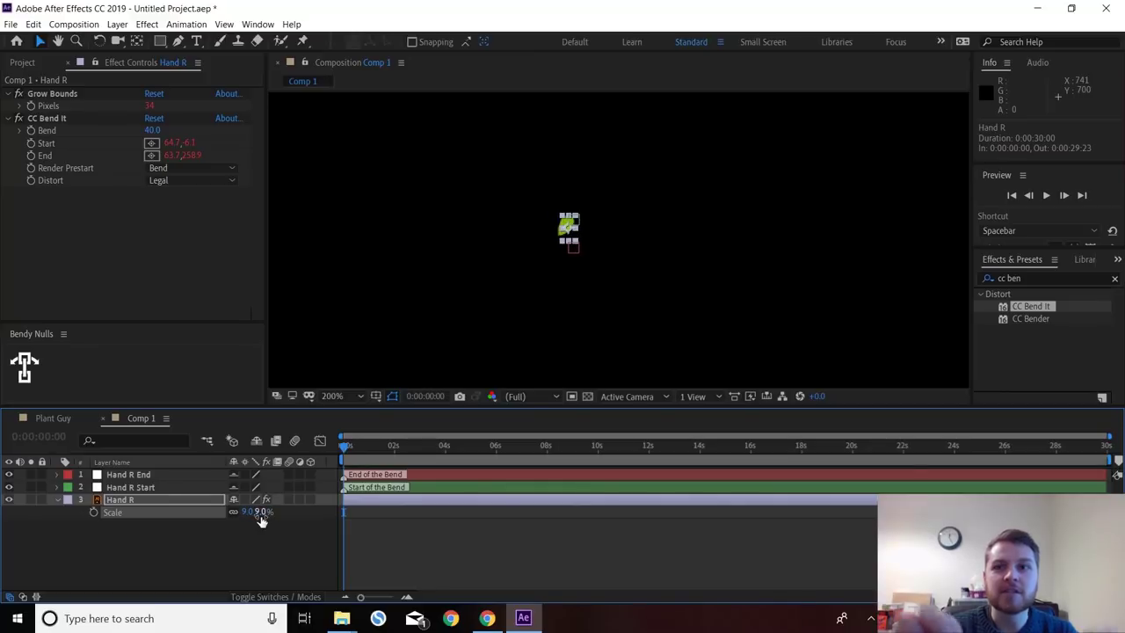
- Zoom in on the leaf, set its scale to 11%, and raise Grow Bounds pixels
{"action": "key", "text": "period"}
{"action": "key", "text": "period"}
{"action": "key", "text": "h"}
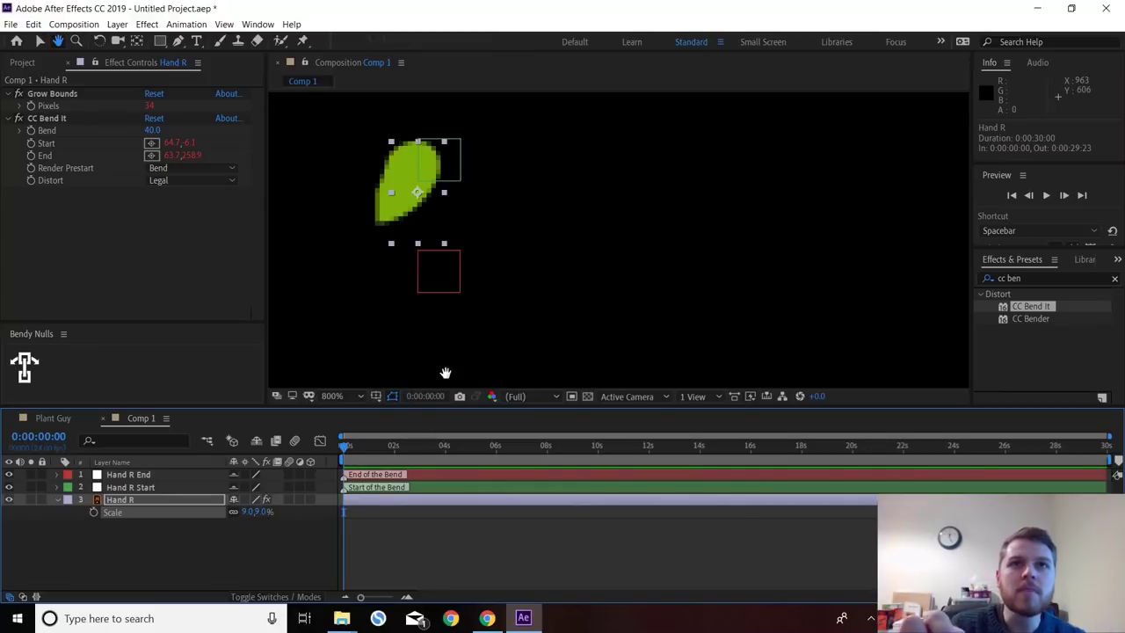
{"action": "left_click_drag", "start_coordinate": [446, 373], "coordinate": [477, 398]}
{"action": "key", "text": "v"}
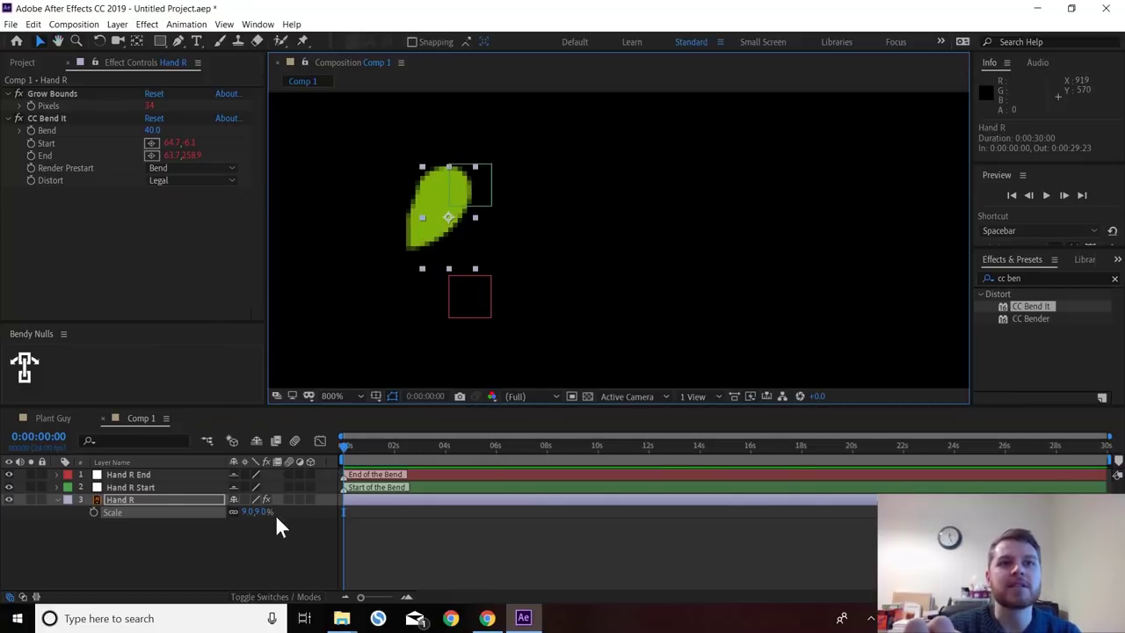
{"action": "left_click_drag", "start_coordinate": [266, 516], "coordinate": [262, 516]}
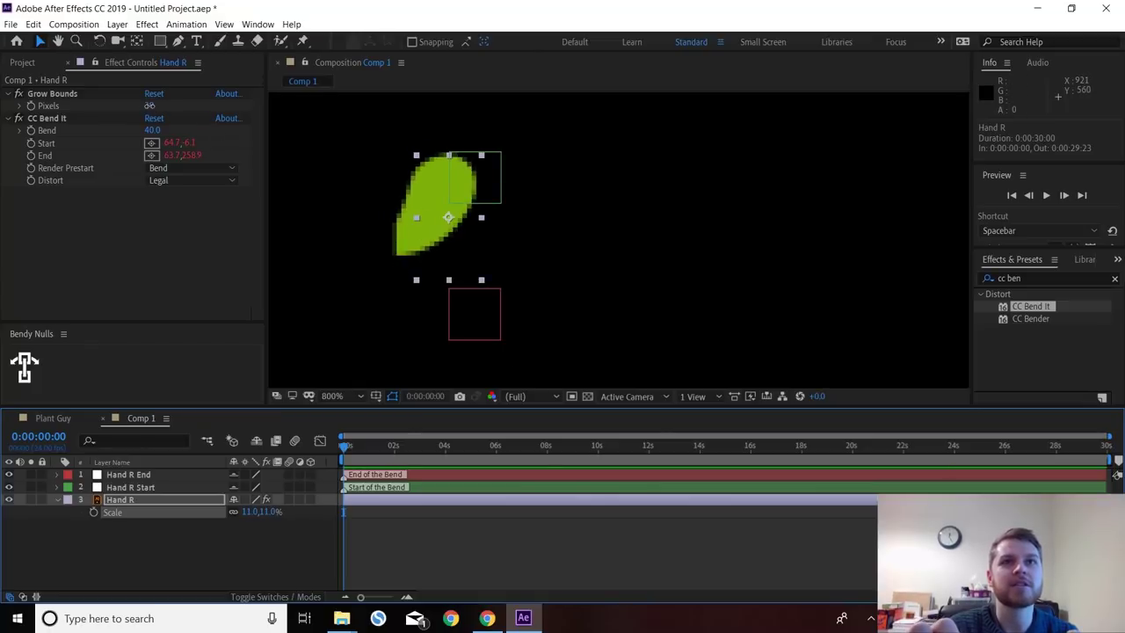
{"action": "left_click_drag", "start_coordinate": [149, 106], "coordinate": [201, 114]}
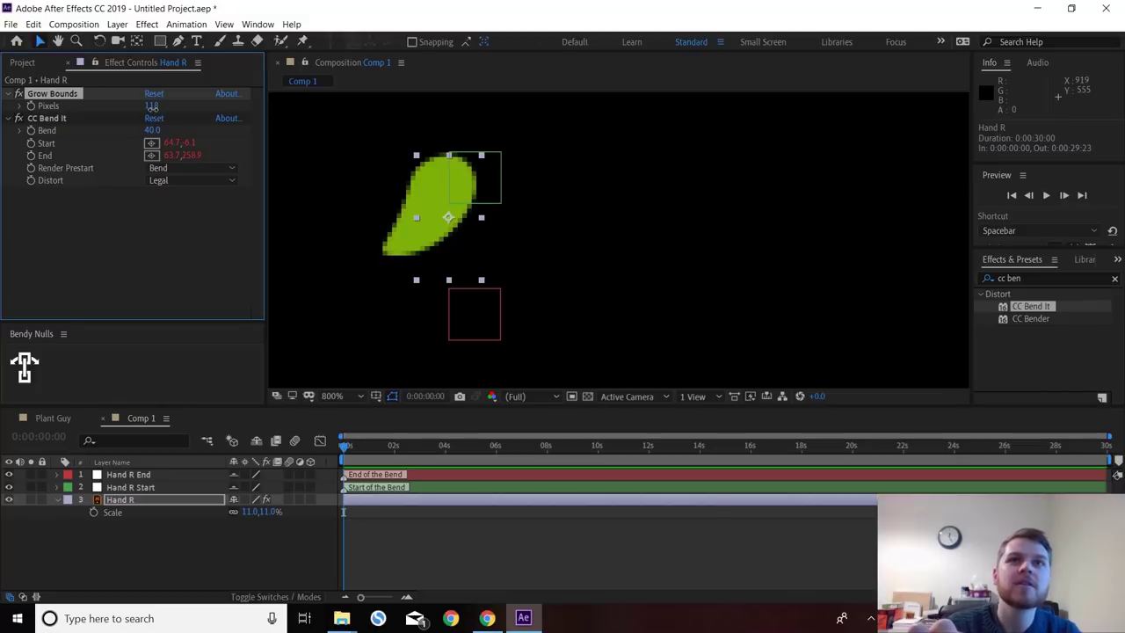
- Nudge Grow Bounds higher, then undo back past Add Bend Nulls to the plain 100% Hand R
{"action": "mouse_move", "coordinate": [151, 106]}
{"action": "left_mouse_down"}
{"action": "mouse_move", "coordinate": [182, 114]}
{"action": "mouse_move", "coordinate": [158, 131]}
{"action": "mouse_move", "coordinate": [153, 107]}
{"action": "left_mouse_up"}
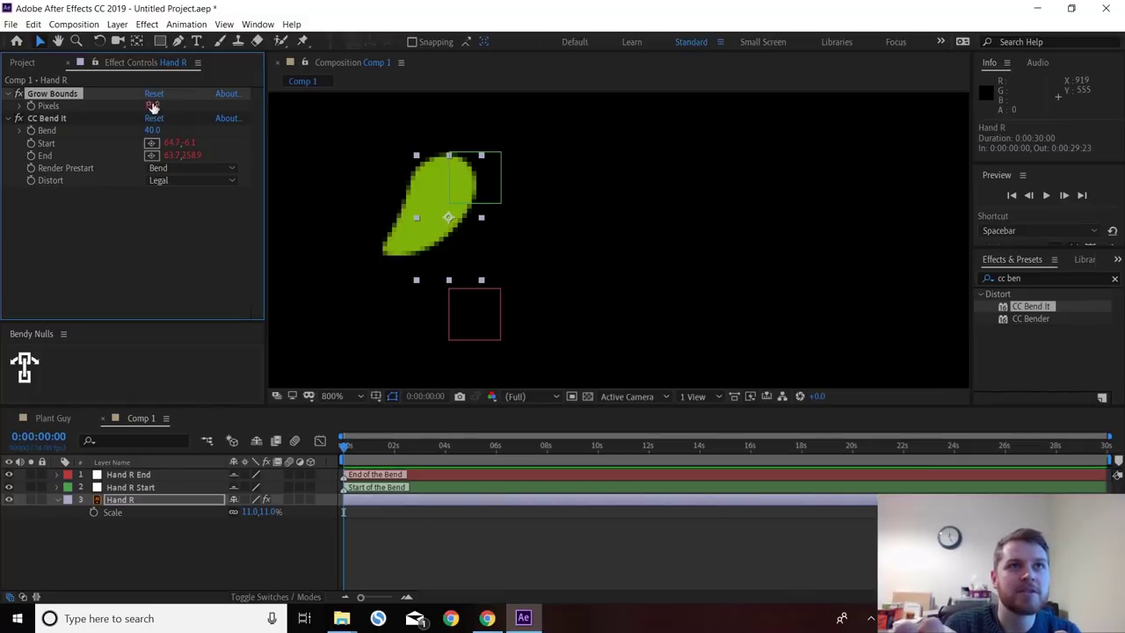
{"action": "left_click", "coordinate": [167, 563]}
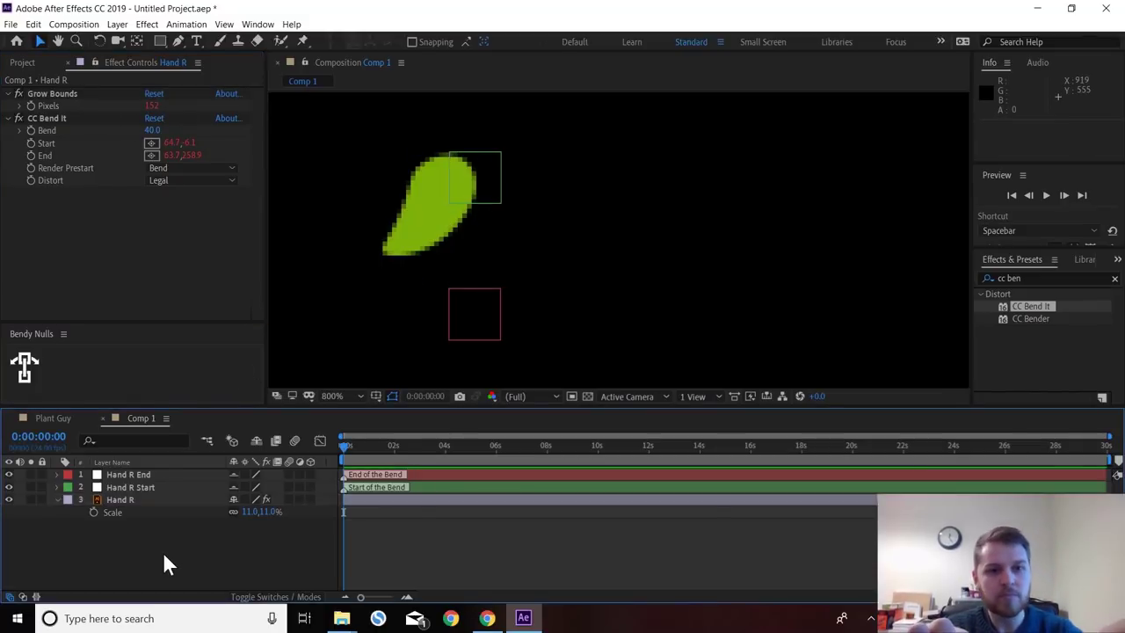
{"action": "key", "text": "ctrl+z"}
{"action": "key", "text": "comma"}
{"action": "key", "text": "comma"}
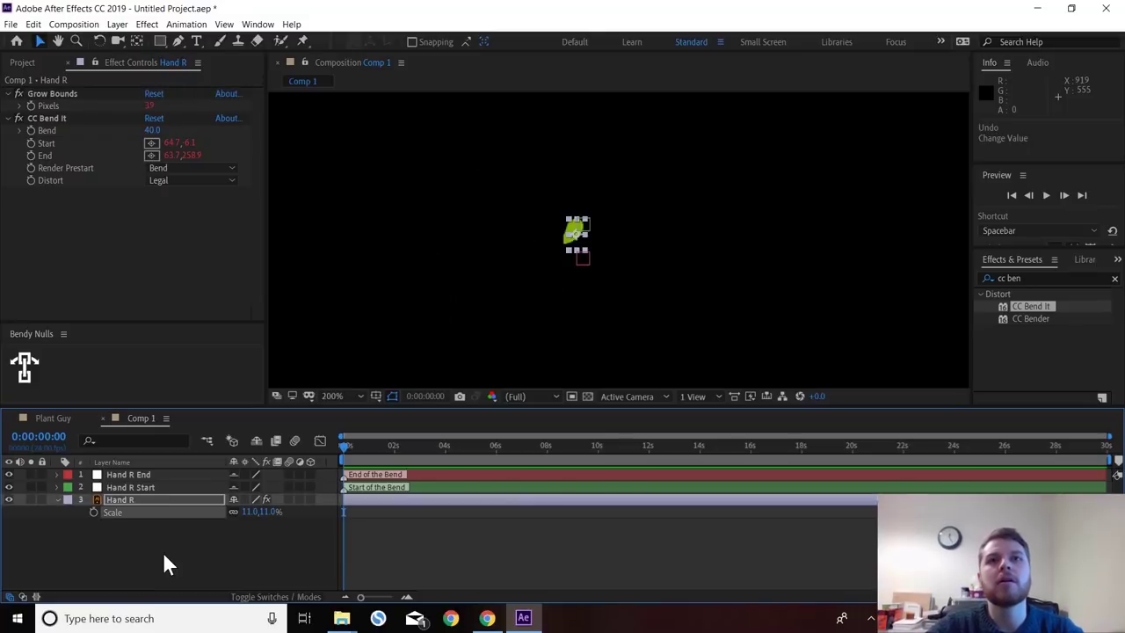
{"action": "key", "text": "ctrl+z"}
{"action": "key", "text": "ctrl+z"}
{"action": "key", "text": "ctrl+z"}
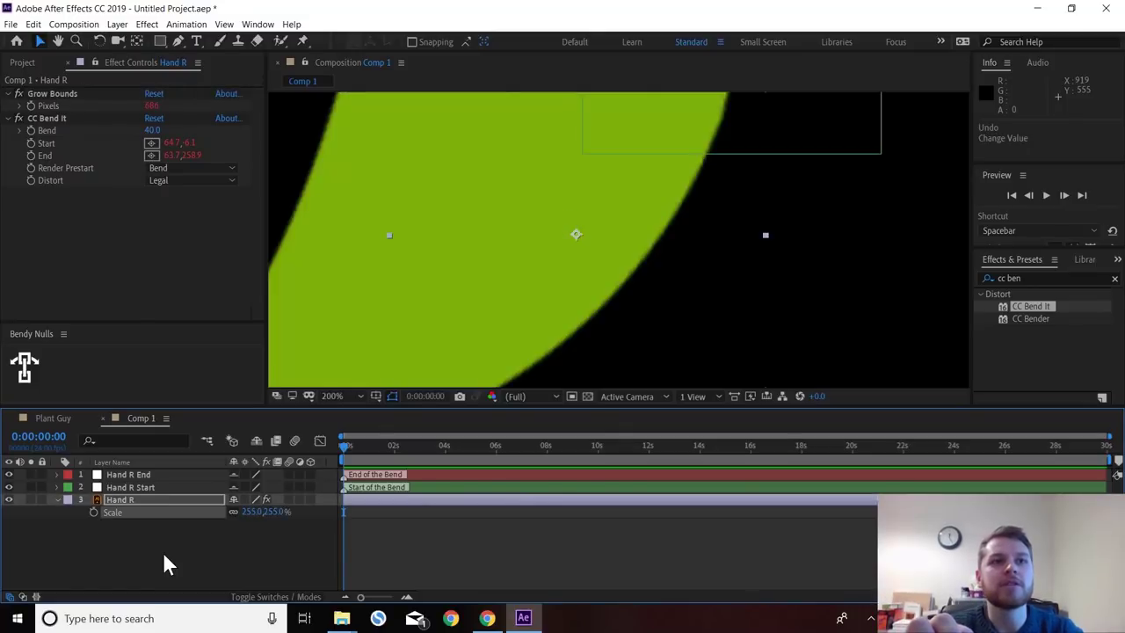
{"action": "key", "text": "ctrl+z"}
{"action": "key", "text": "ctrl+z"}
{"action": "key", "text": "ctrl+z"}
{"action": "key", "text": "ctrl+z"}
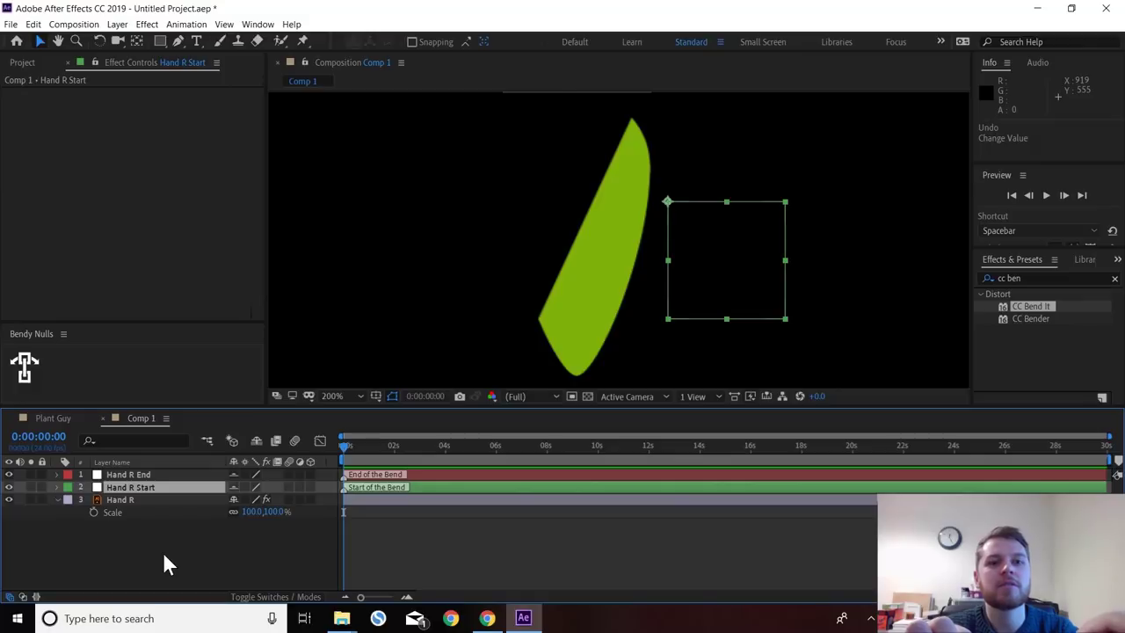
{"action": "key", "text": "ctrl+z"}
{"action": "key", "text": "ctrl+z"}
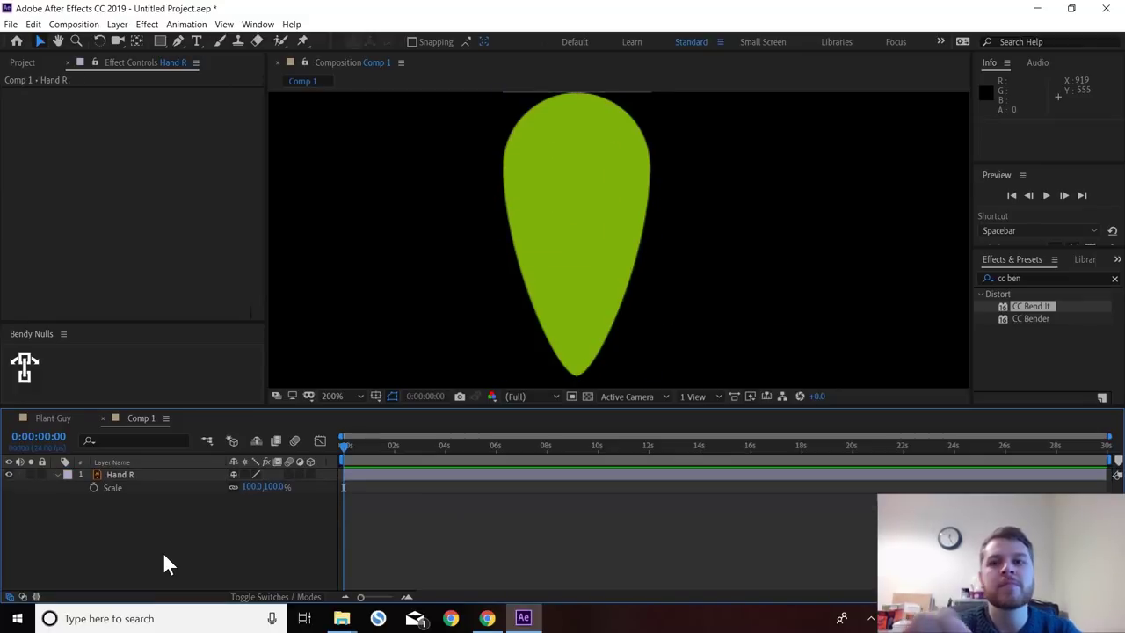
- Convert Hand R into the Hand R Outlines shape layer with Create Shapes from Vector Layer
{"action": "key", "text": "comma"}
{"action": "right_click", "coordinate": [121, 474]}
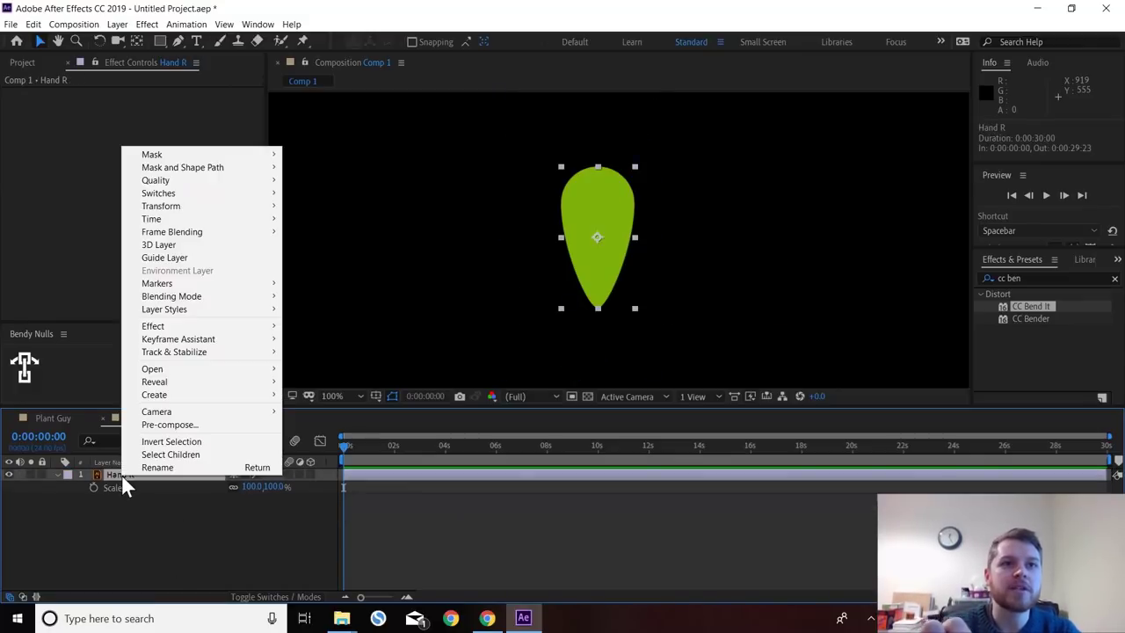
{"action": "mouse_move", "coordinate": [199, 394]}
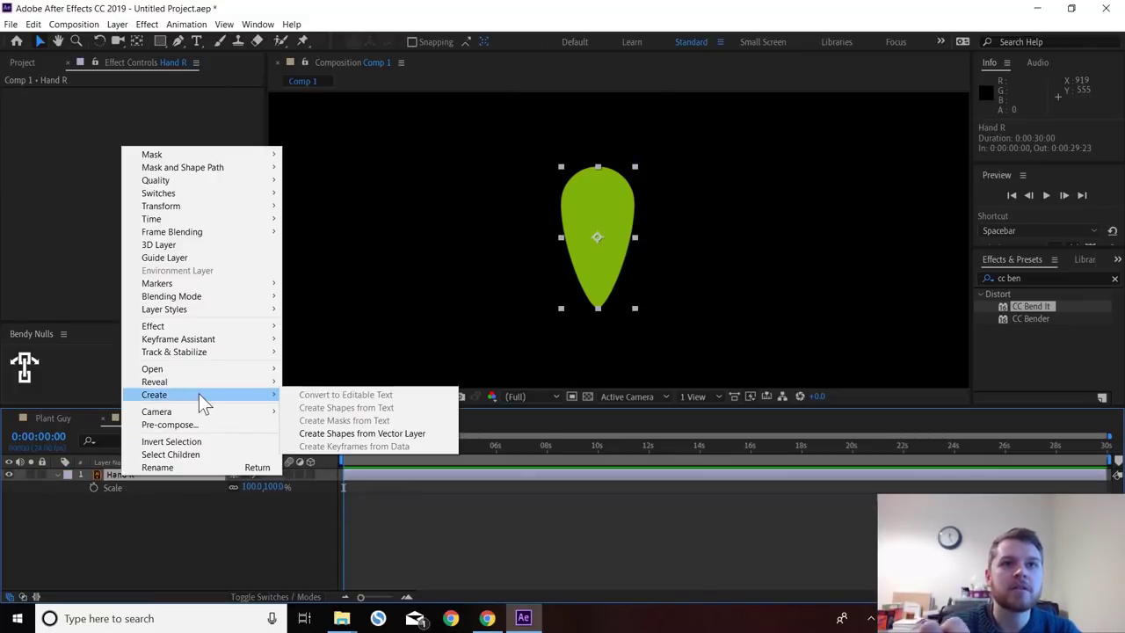
{"action": "left_click", "coordinate": [360, 434]}
{"action": "left_click", "coordinate": [202, 557]}
{"action": "left_click", "coordinate": [164, 475]}
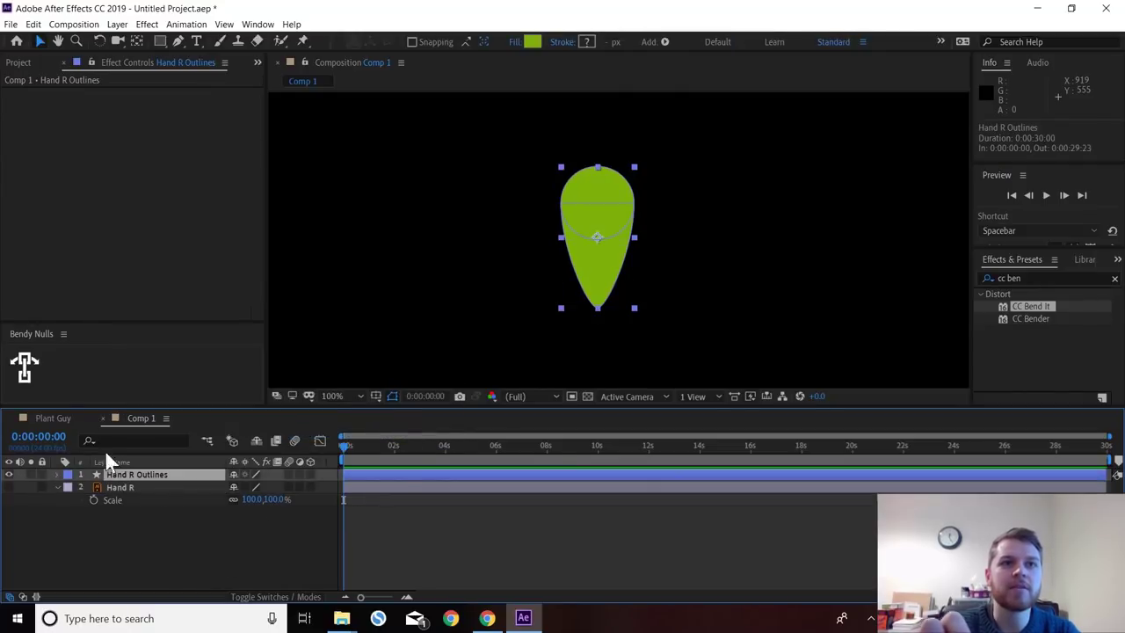
- Add Bendy Nulls, place the start and end nulls, and bend the leaf left to 59
{"action": "left_click", "coordinate": [26, 370]}
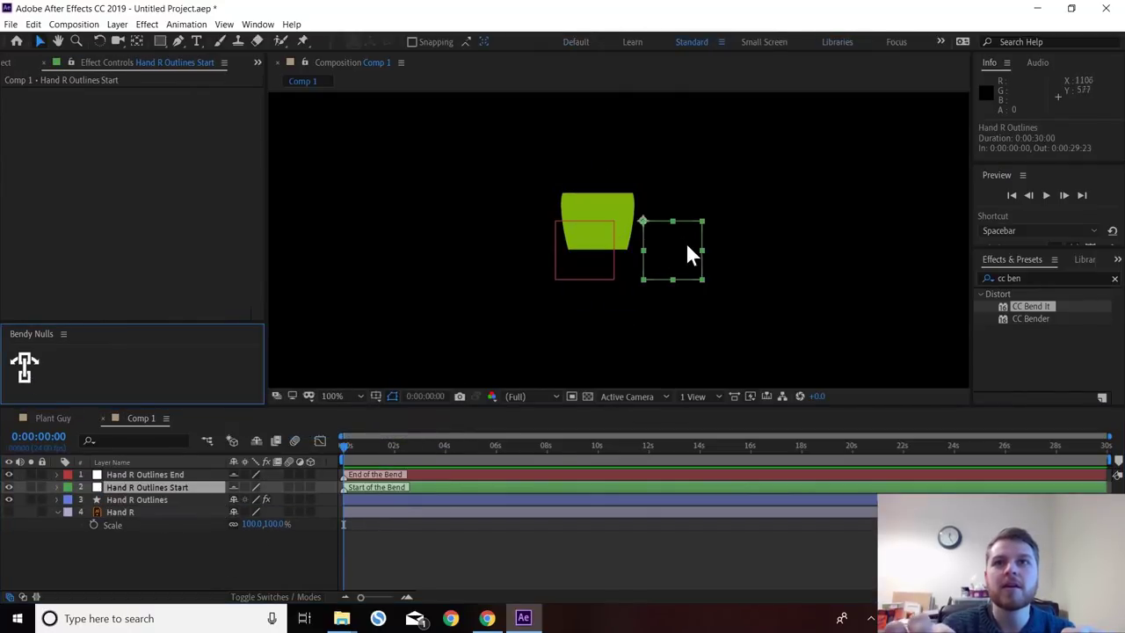
{"action": "left_click_drag", "start_coordinate": [689, 248], "coordinate": [643, 186]}
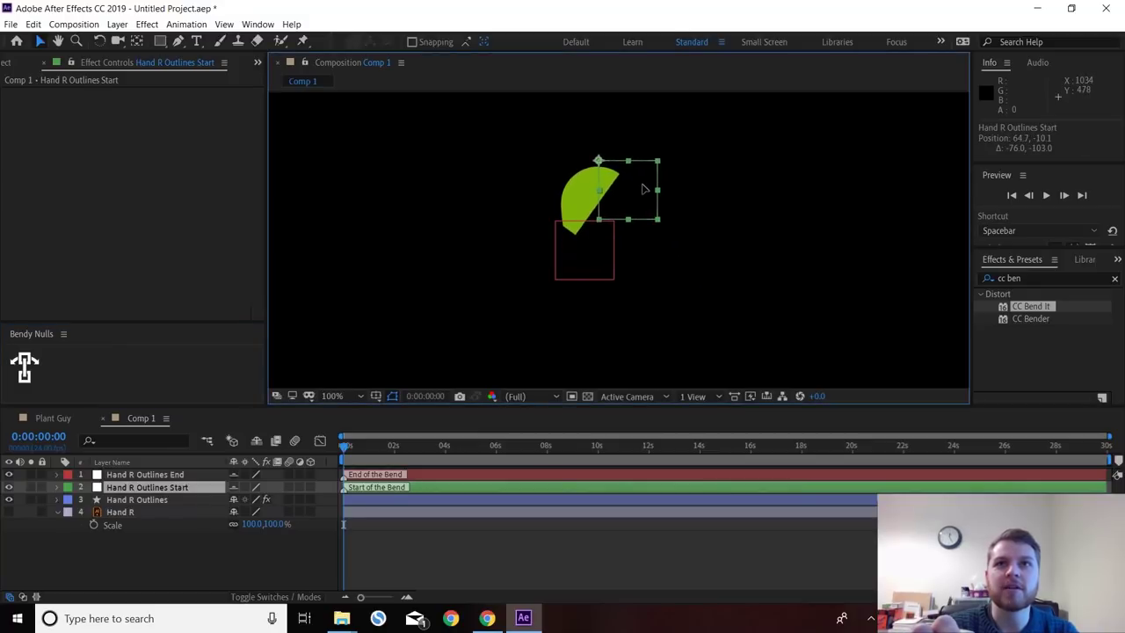
{"action": "left_click_drag", "start_coordinate": [606, 247], "coordinate": [646, 337]}
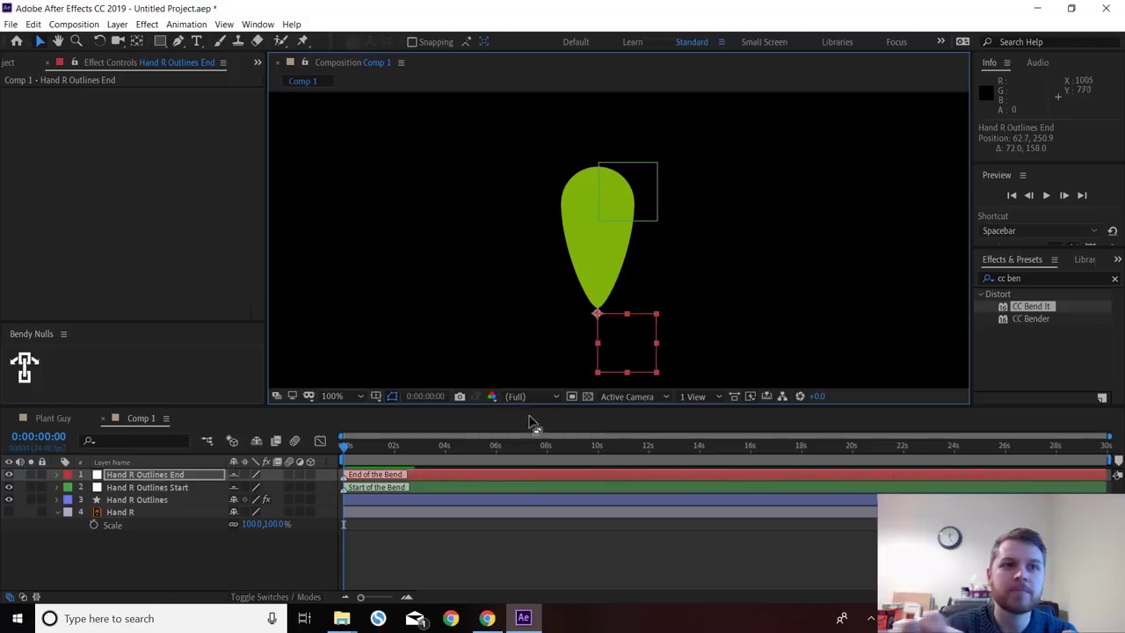
{"action": "left_click", "coordinate": [145, 499]}
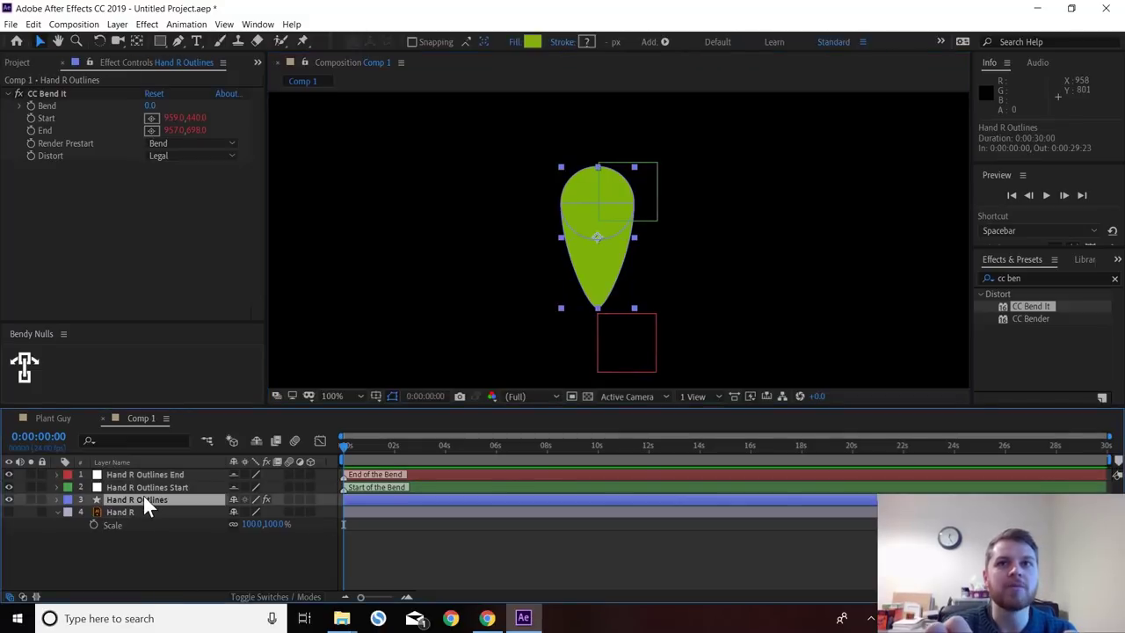
{"action": "left_click_drag", "start_coordinate": [152, 106], "coordinate": [211, 119]}
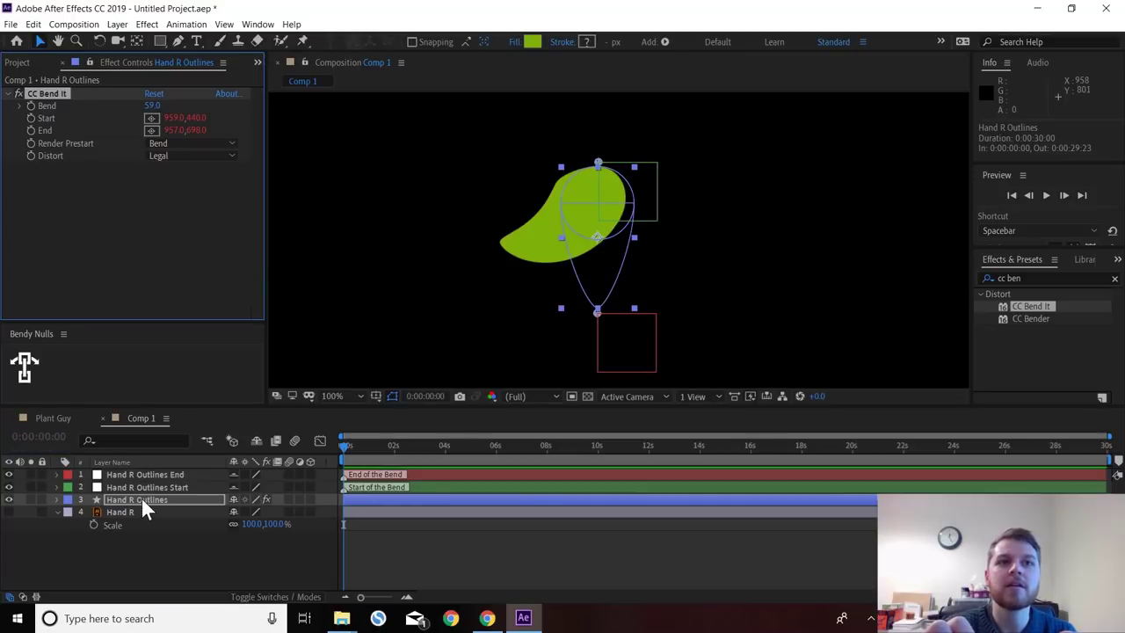
- Reposition the bent leaf and change a setting on the original Hand R layer
{"action": "left_click_drag", "start_coordinate": [563, 261], "coordinate": [558, 216]}
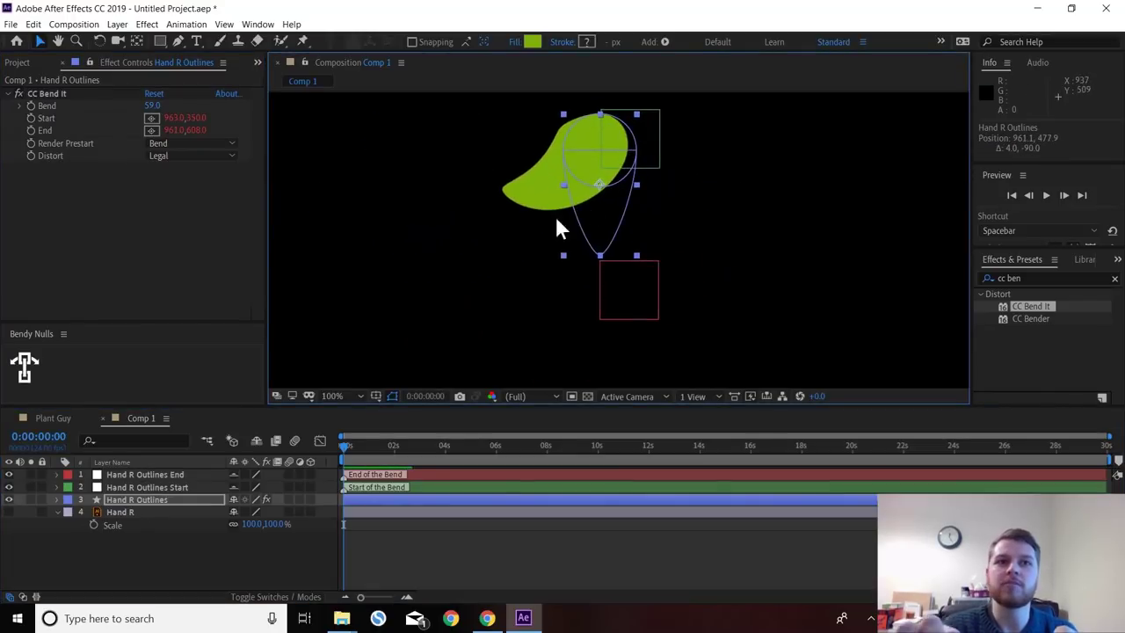
{"action": "left_click", "coordinate": [246, 512]}
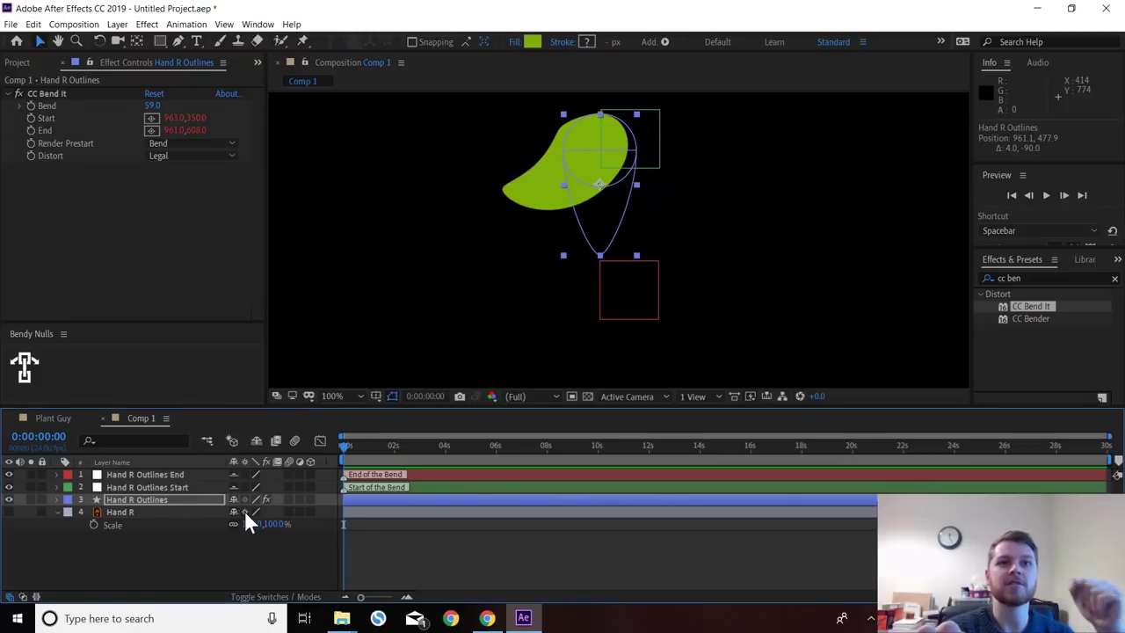
{"action": "left_click", "coordinate": [245, 512]}
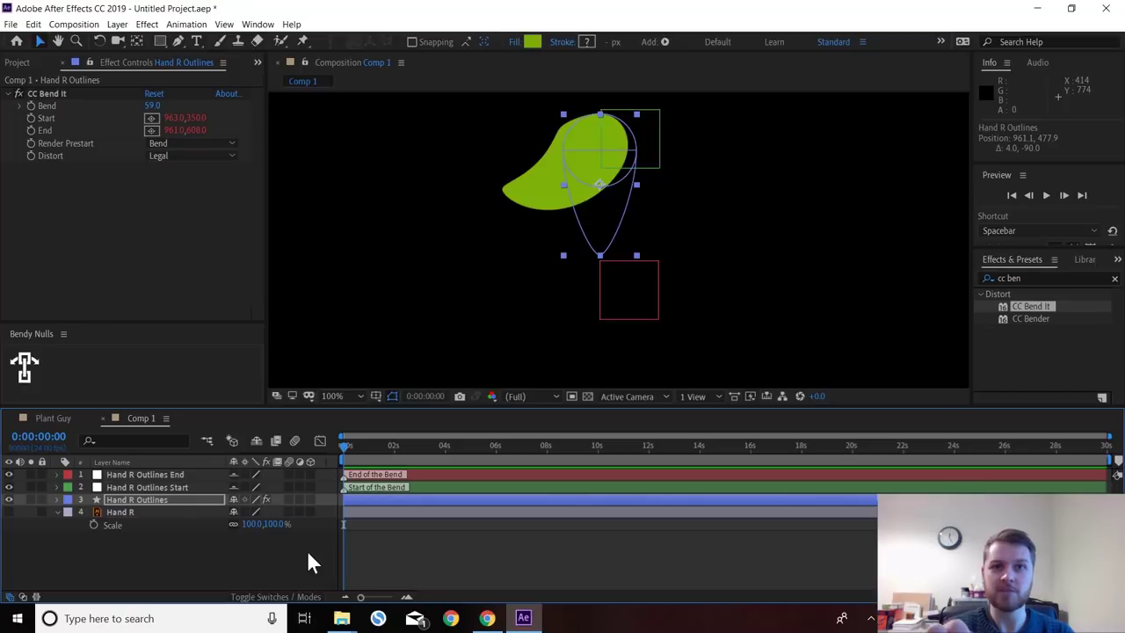
{"action": "key", "text": "comma"}
- Recenter the composition, focus the Timeline, and bring up the Window menu
{"action": "left_click", "coordinate": [828, 225]}
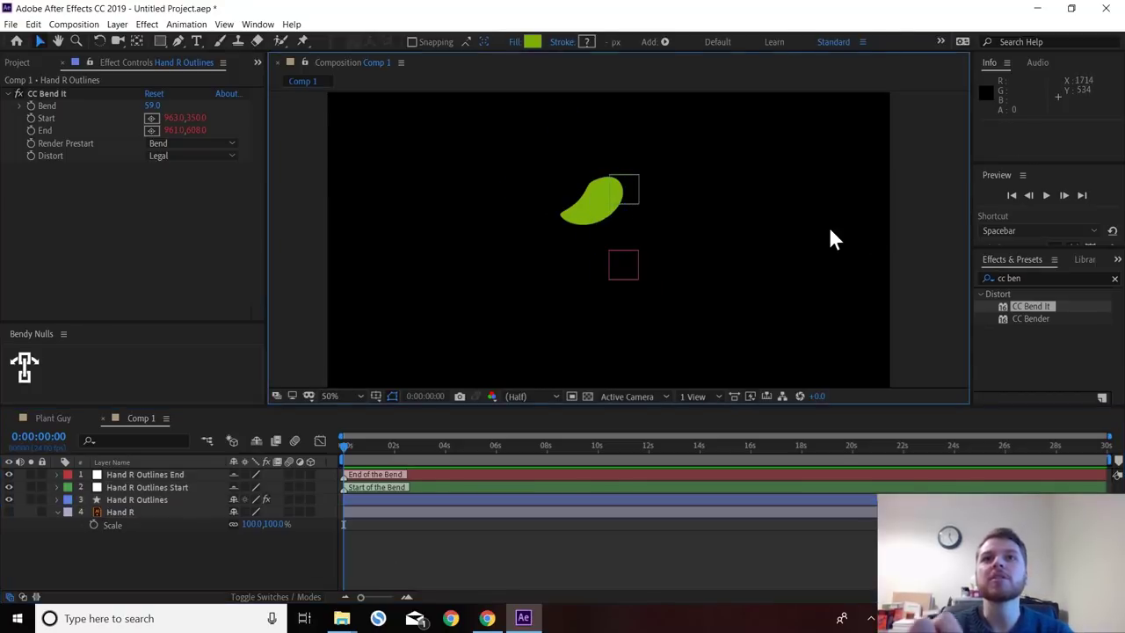
{"action": "left_click_drag", "start_coordinate": [701, 239], "coordinate": [673, 276]}
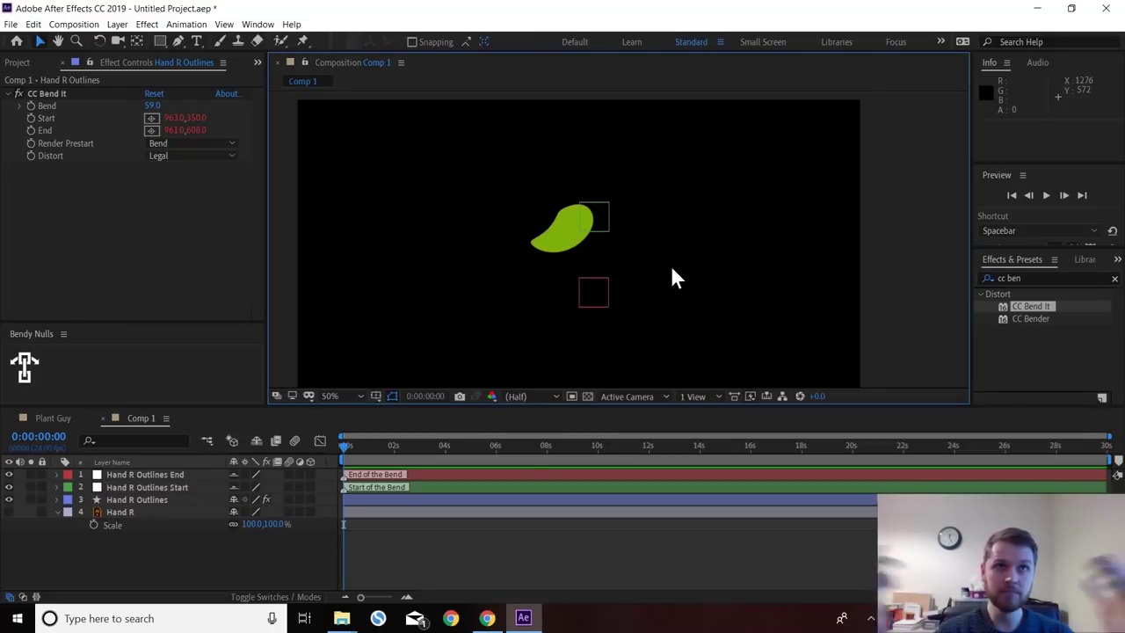
{"action": "left_click", "coordinate": [503, 541]}
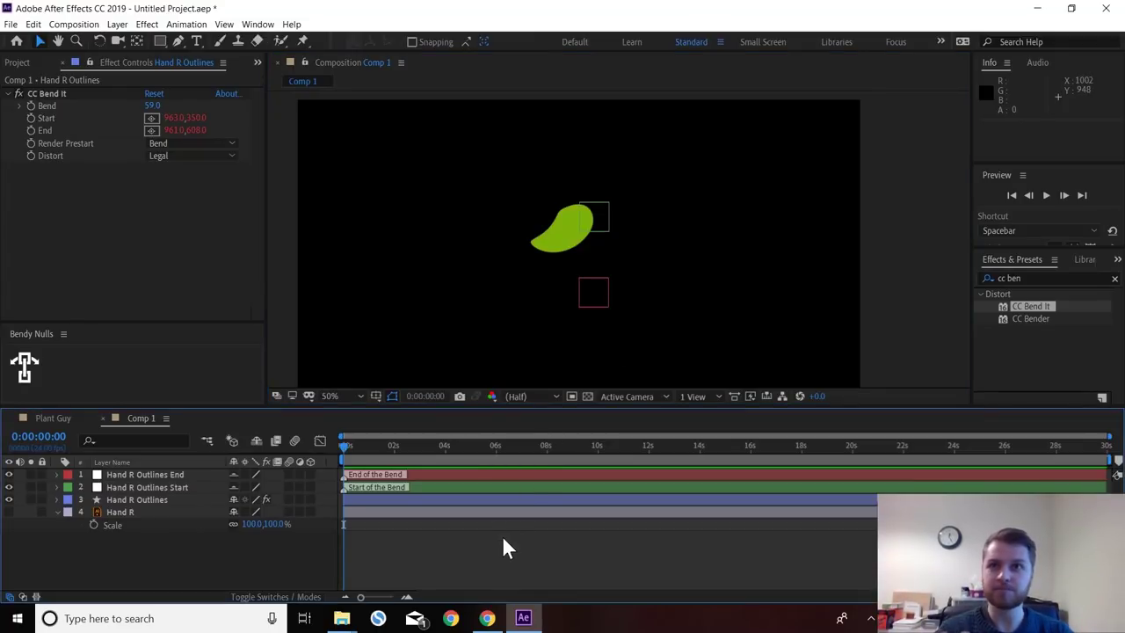
{"action": "left_click", "coordinate": [258, 24]}
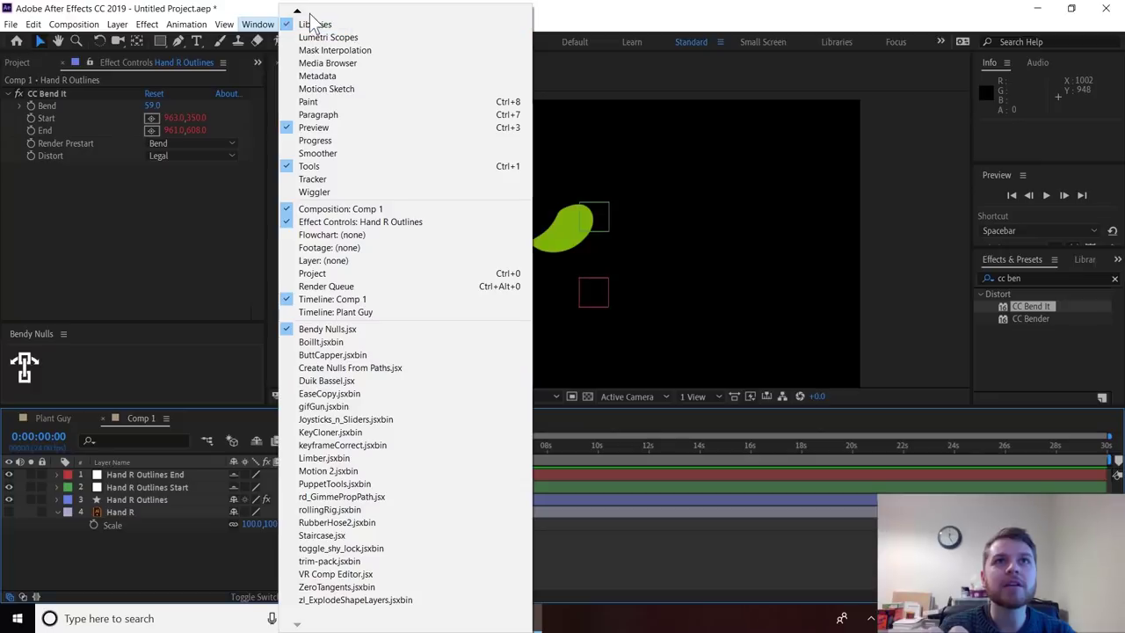
- Show KBar 1 from Window > Extensions, dock it under the Composition viewer, and open its settings
{"action": "mouse_move", "coordinate": [301, 13]}
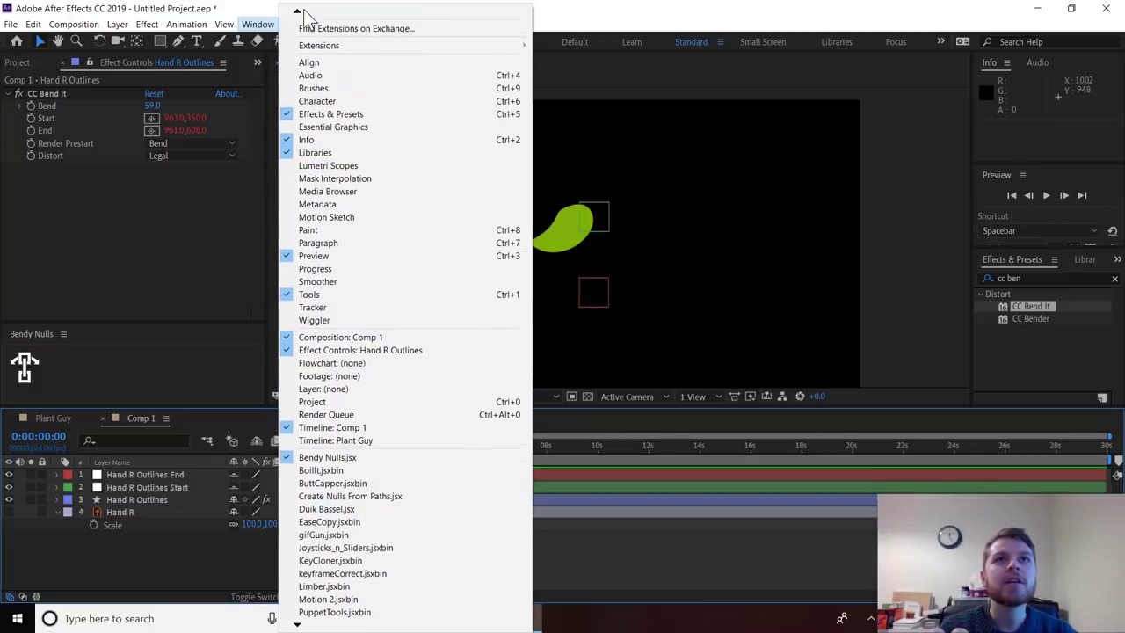
{"action": "mouse_move", "coordinate": [320, 62]}
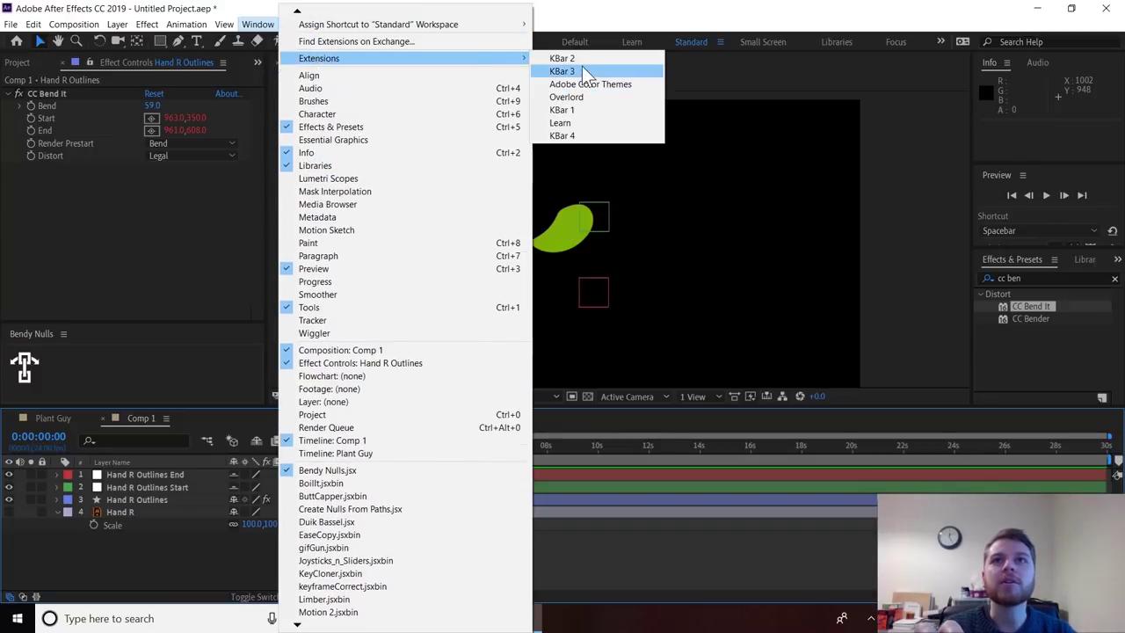
{"action": "left_click", "coordinate": [562, 106]}
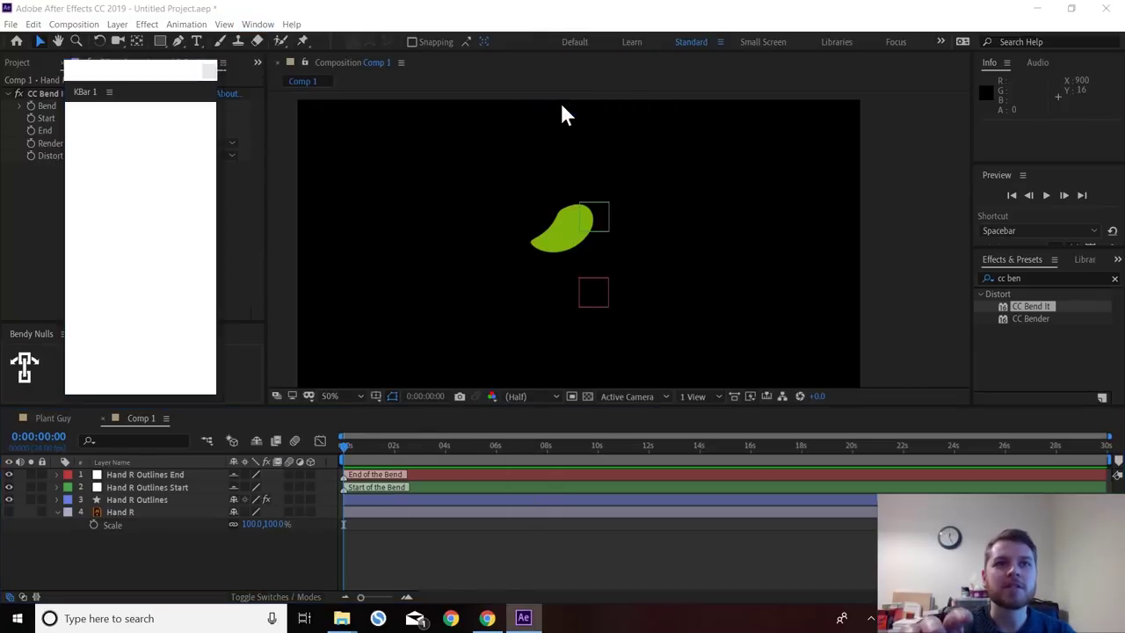
{"action": "left_click_drag", "start_coordinate": [84, 94], "coordinate": [321, 407]}
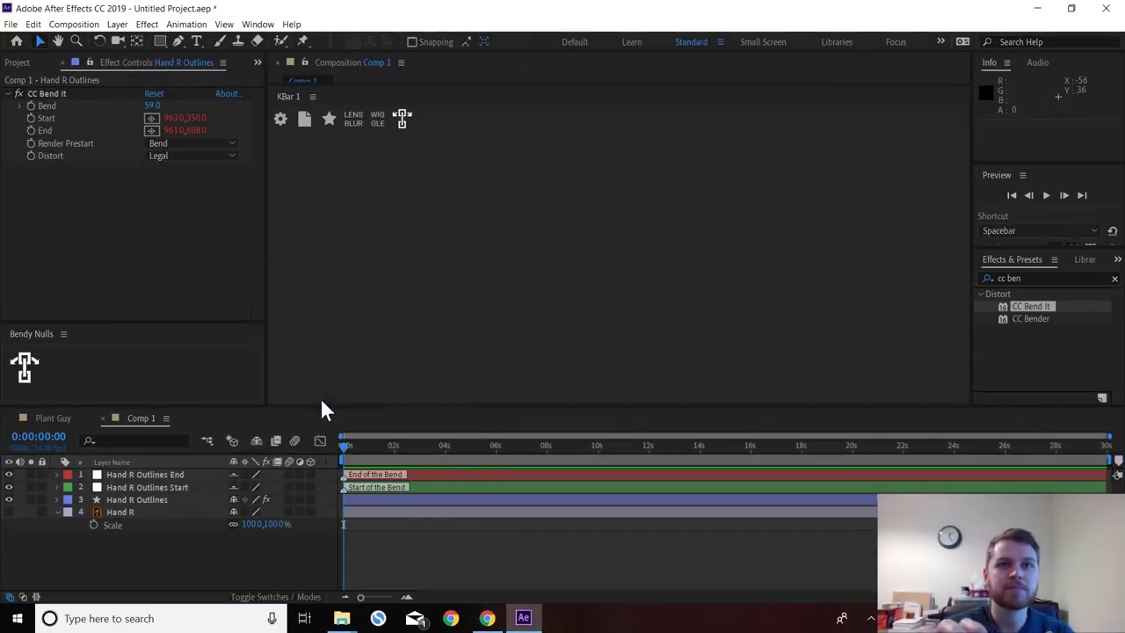
{"action": "left_click_drag", "start_coordinate": [427, 84], "coordinate": [425, 357]}
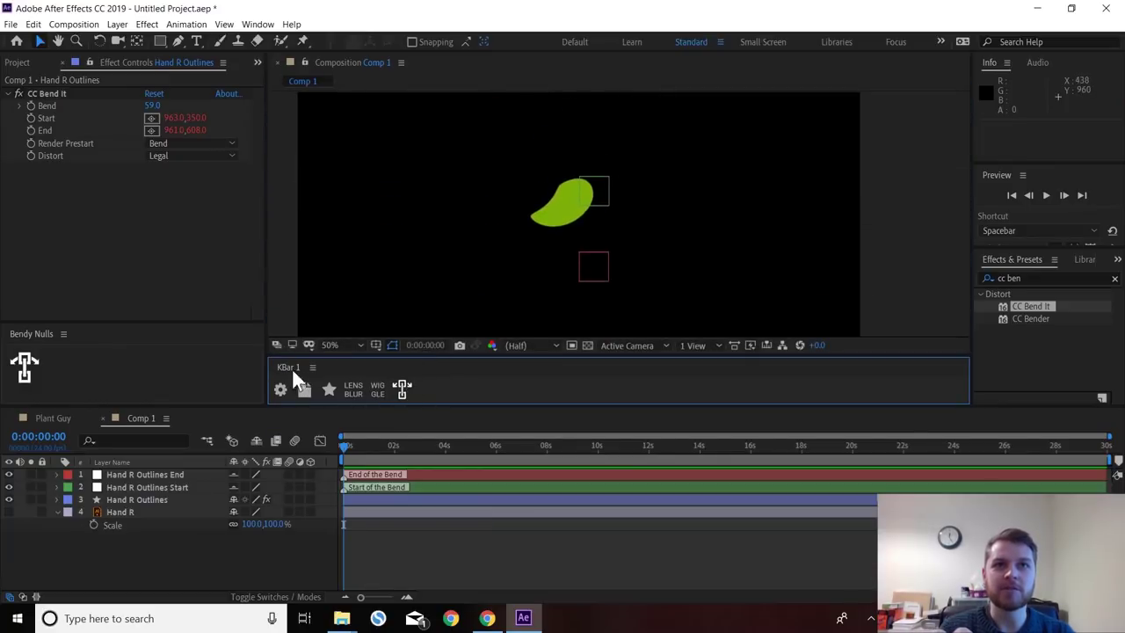
{"action": "left_click", "coordinate": [281, 392]}
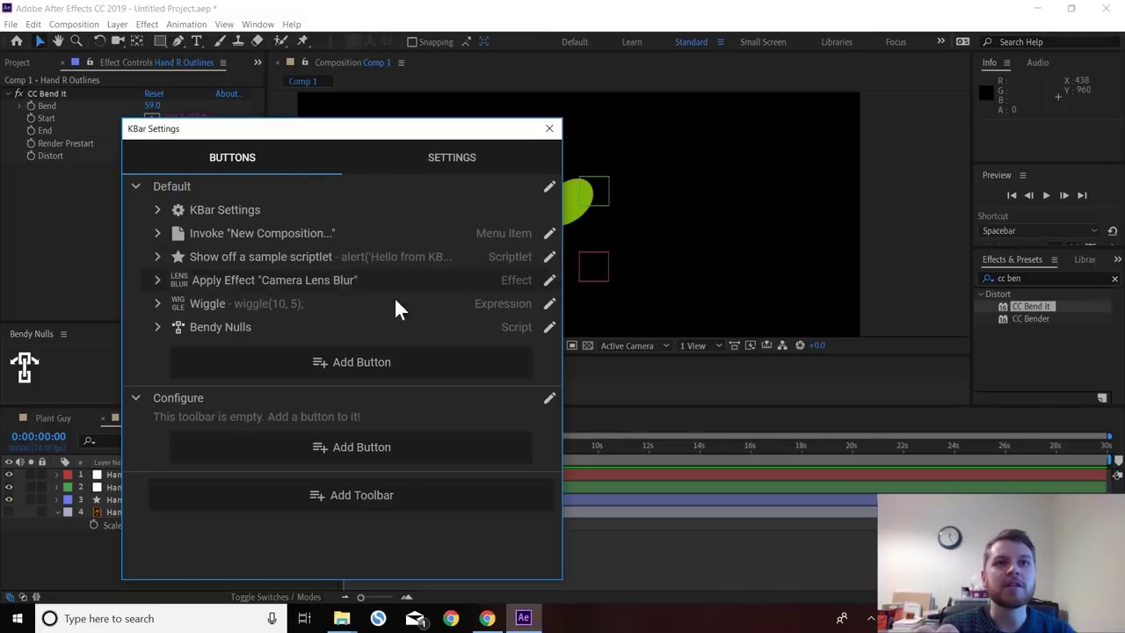
- Add a Default toolbar button of type Run JSX/JSXBIN File and browse for its script
{"action": "left_click", "coordinate": [366, 361]}
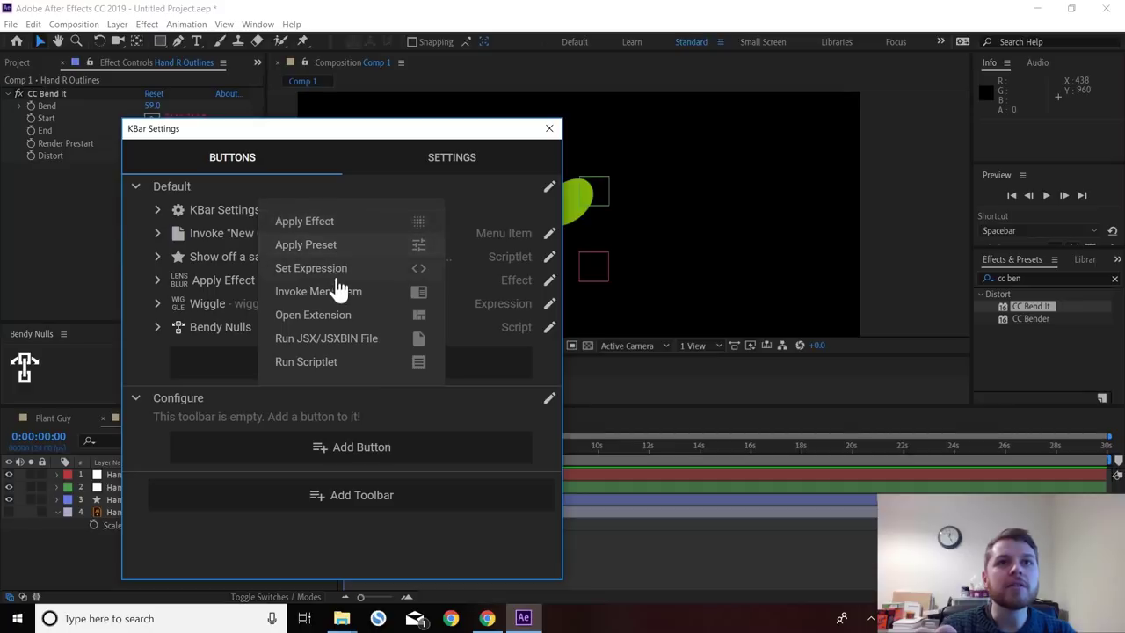
{"action": "left_click", "coordinate": [315, 341]}
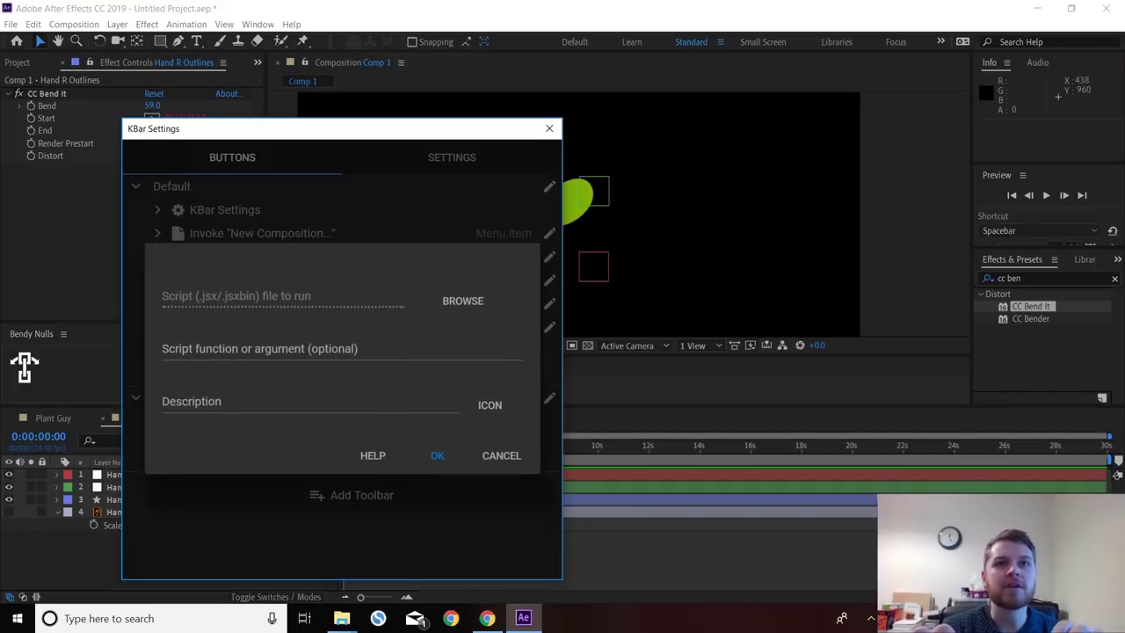
{"action": "left_click", "coordinate": [448, 303]}
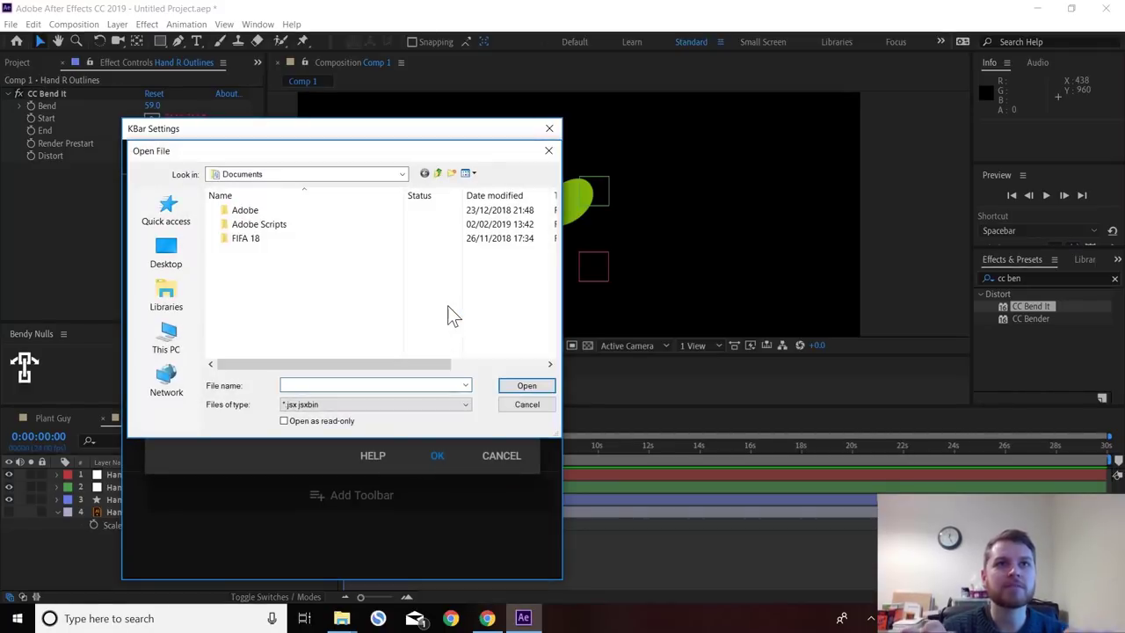
- Pick Bendy Nulls.jsx from C:\Program Files\Adobe\After Effects CC 2019\Support Files\Scripts\ScriptUI Panels
{"action": "left_click", "coordinate": [165, 352]}
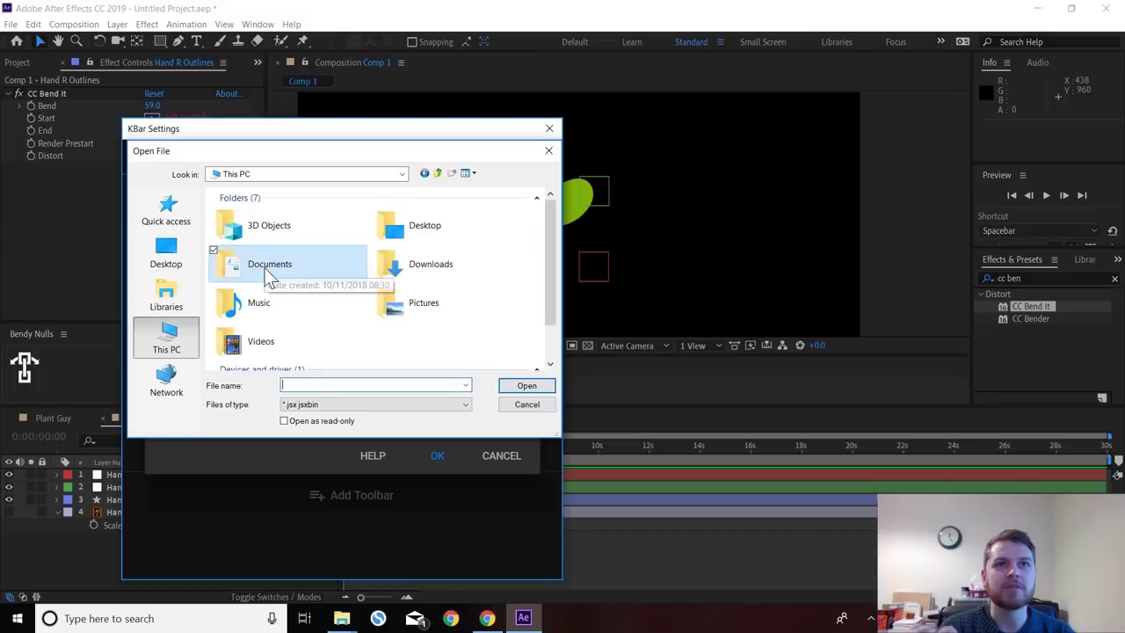
{"action": "scroll", "coordinate": [246, 281], "scroll_direction": "down", "scroll_amount": 3}
{"action": "double_click", "coordinate": [254, 353]}
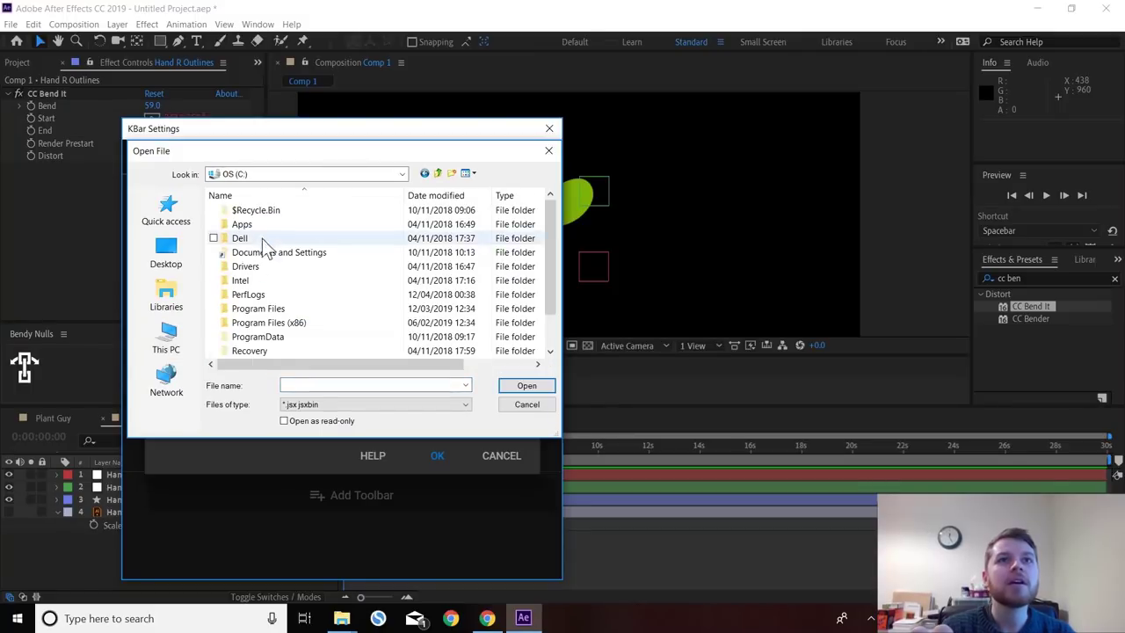
{"action": "double_click", "coordinate": [273, 308]}
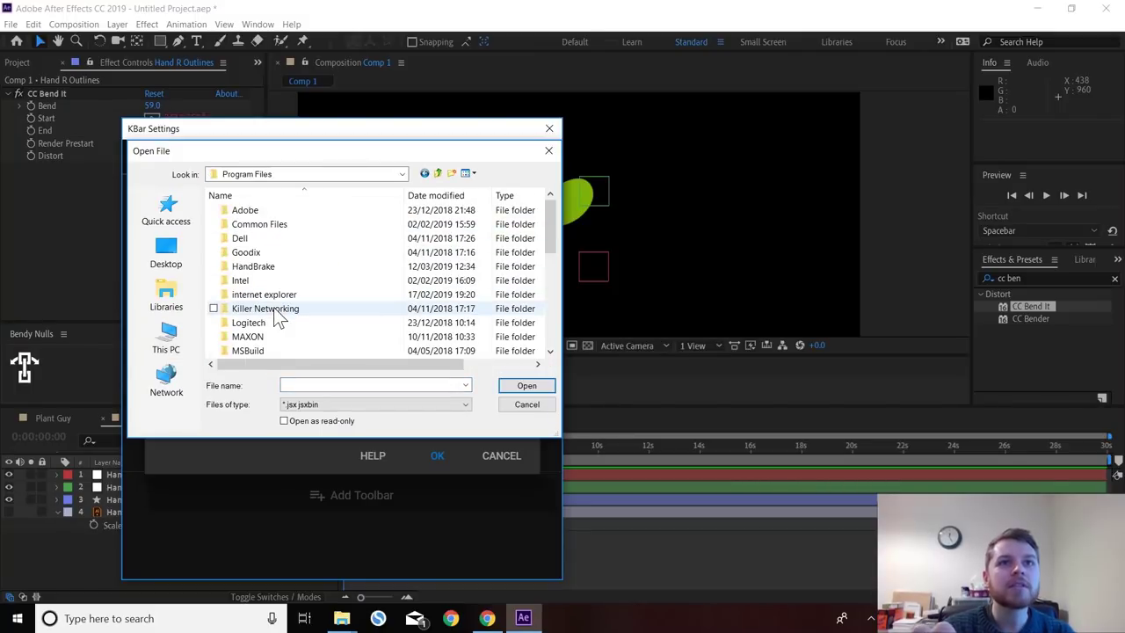
{"action": "double_click", "coordinate": [264, 211]}
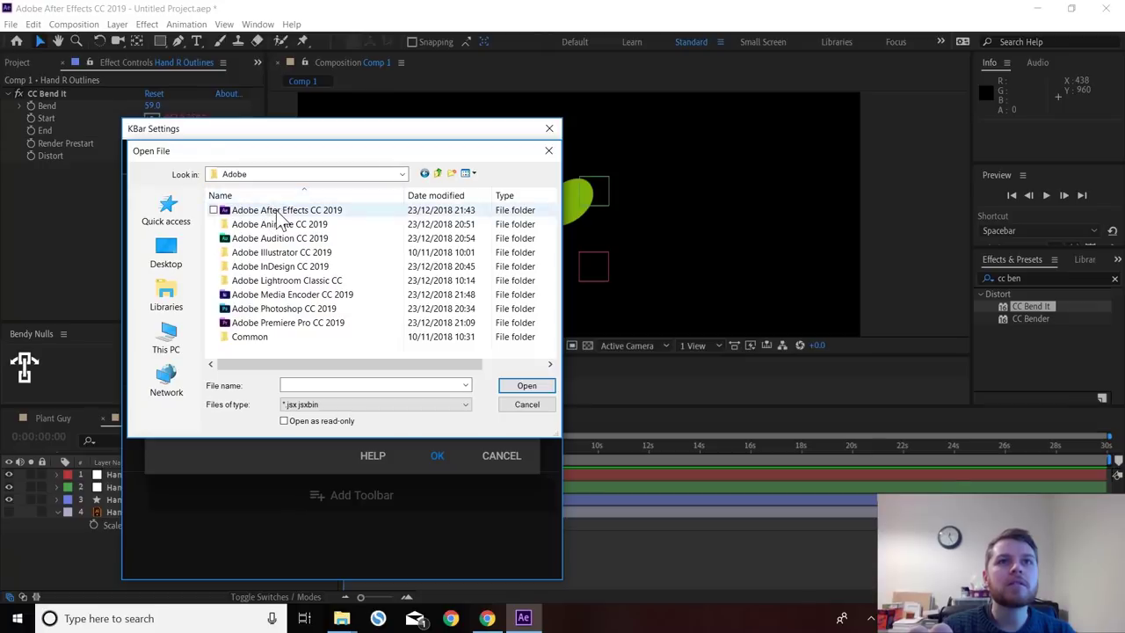
{"action": "double_click", "coordinate": [277, 212]}
{"action": "double_click", "coordinate": [264, 211]}
{"action": "scroll", "coordinate": [276, 212], "scroll_direction": "down", "scroll_amount": 8}
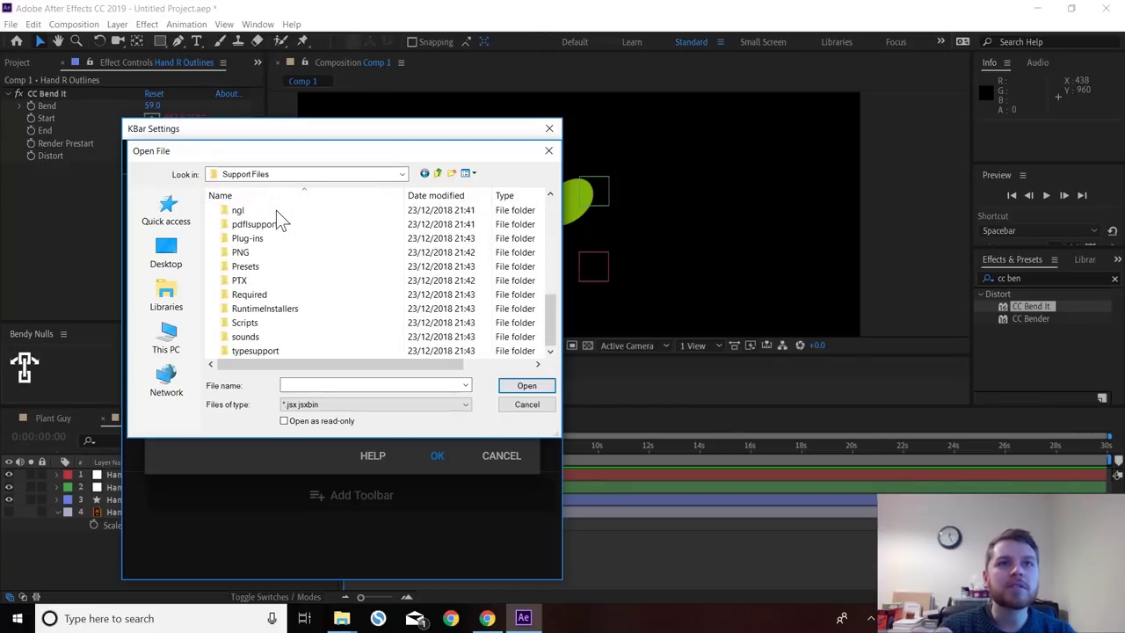
{"action": "double_click", "coordinate": [255, 322]}
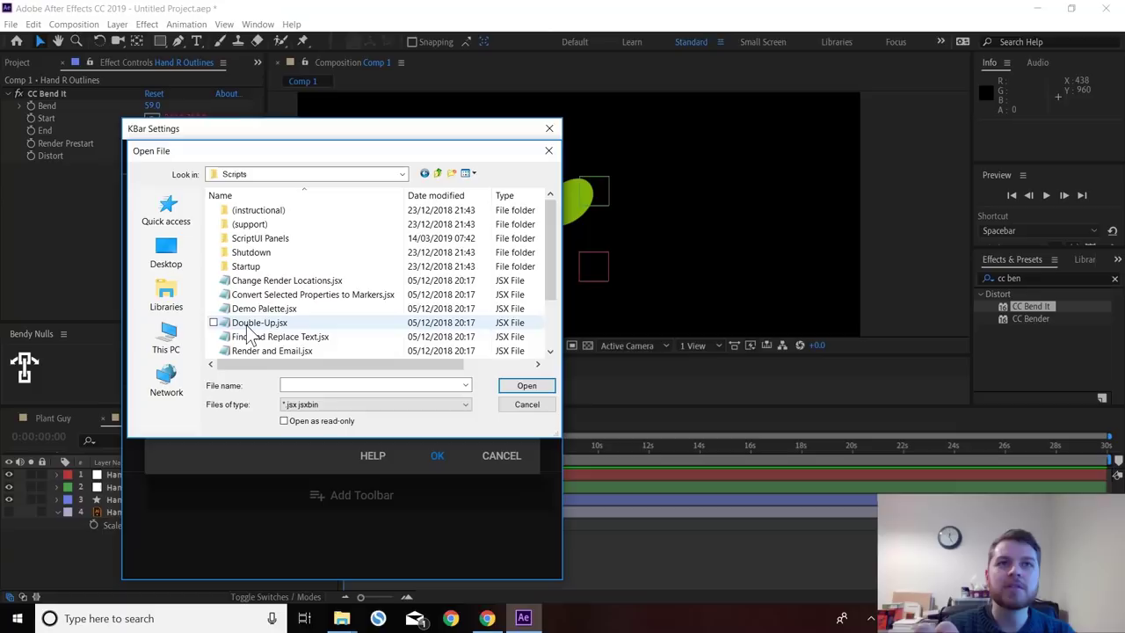
{"action": "double_click", "coordinate": [298, 242]}
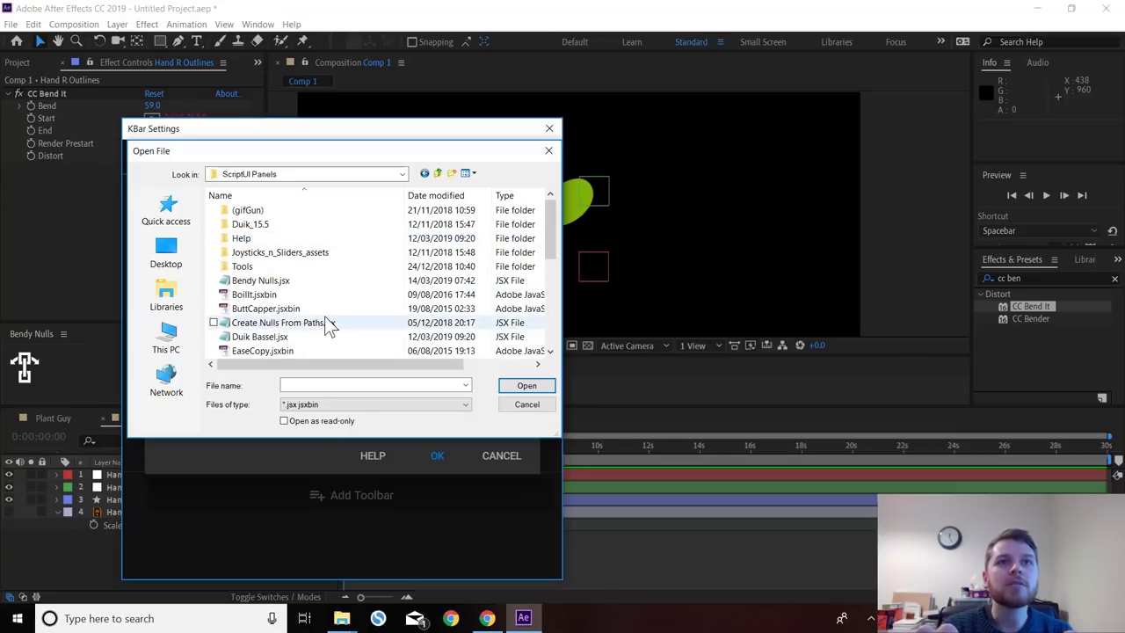
{"action": "left_click", "coordinate": [313, 282]}
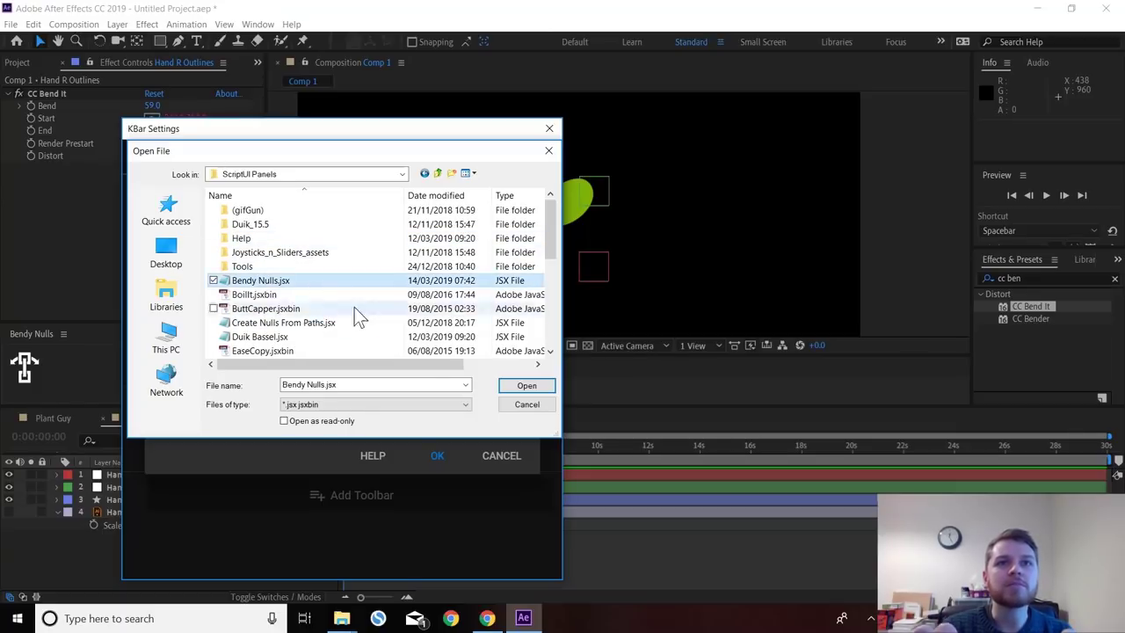
{"action": "left_click", "coordinate": [515, 386]}
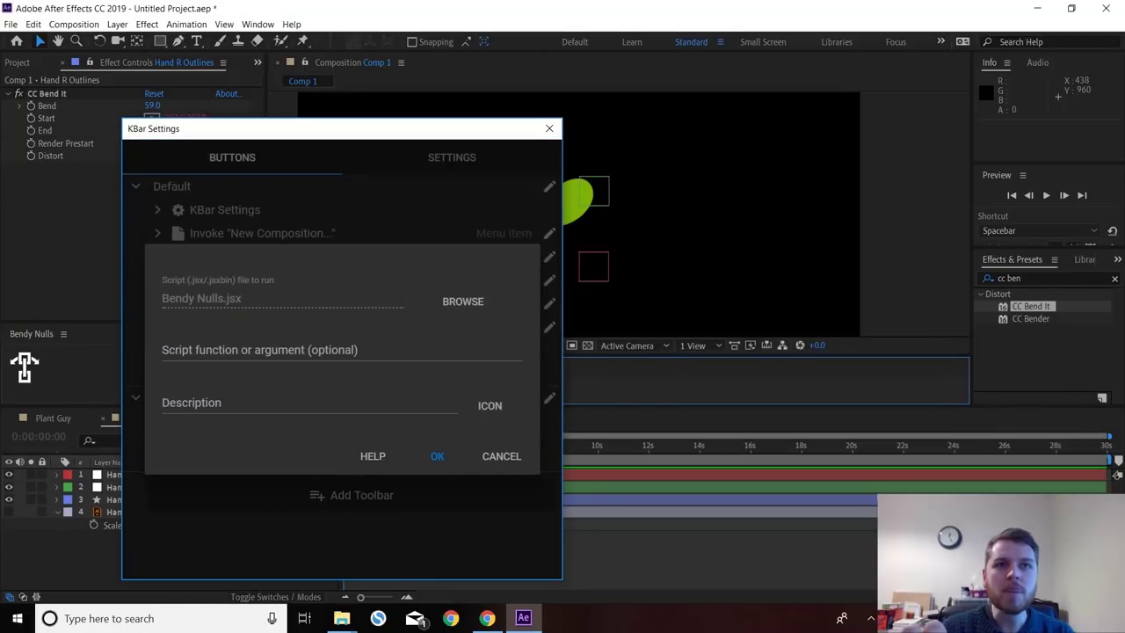
- Set the button's icon type to PNG/SVG and browse for an icon file
{"action": "left_click", "coordinate": [490, 408]}
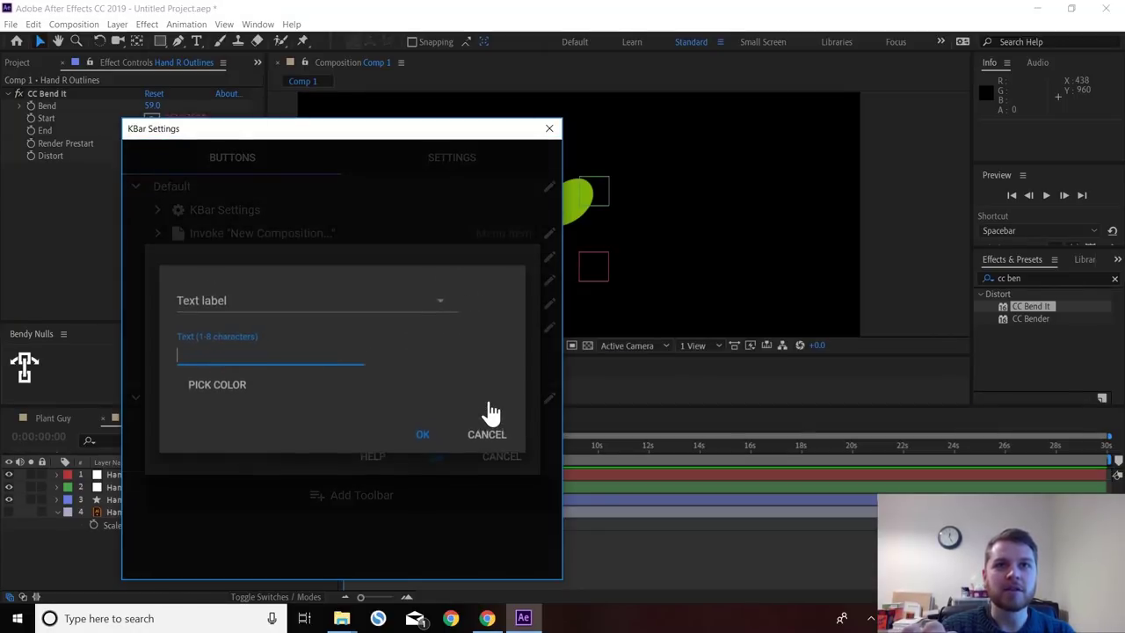
{"action": "left_click", "coordinate": [439, 308]}
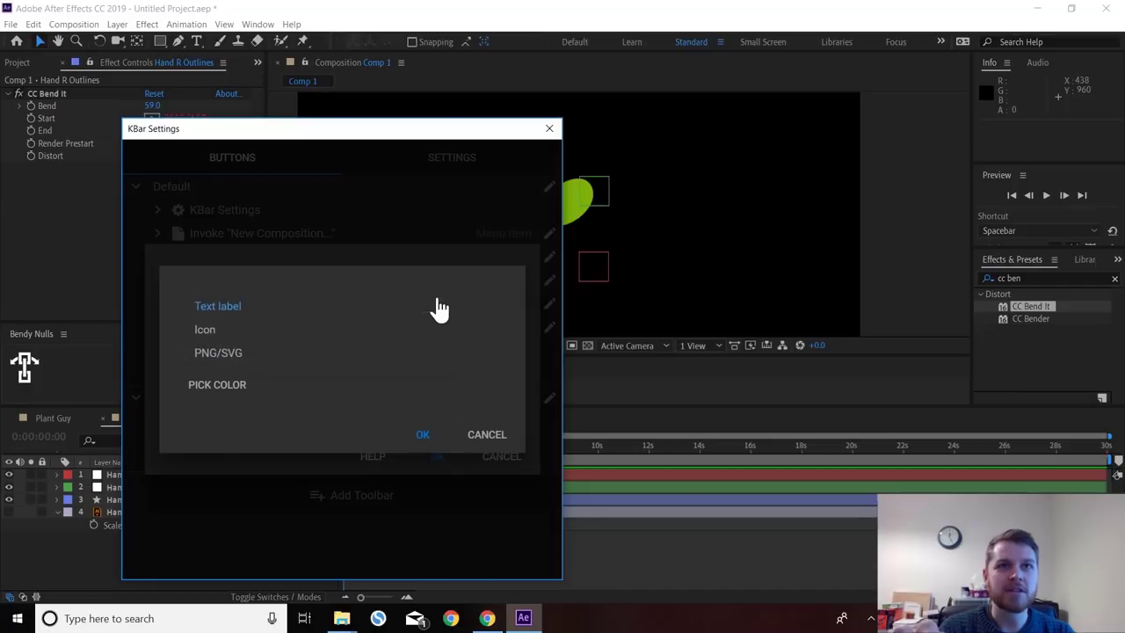
{"action": "left_click", "coordinate": [218, 356]}
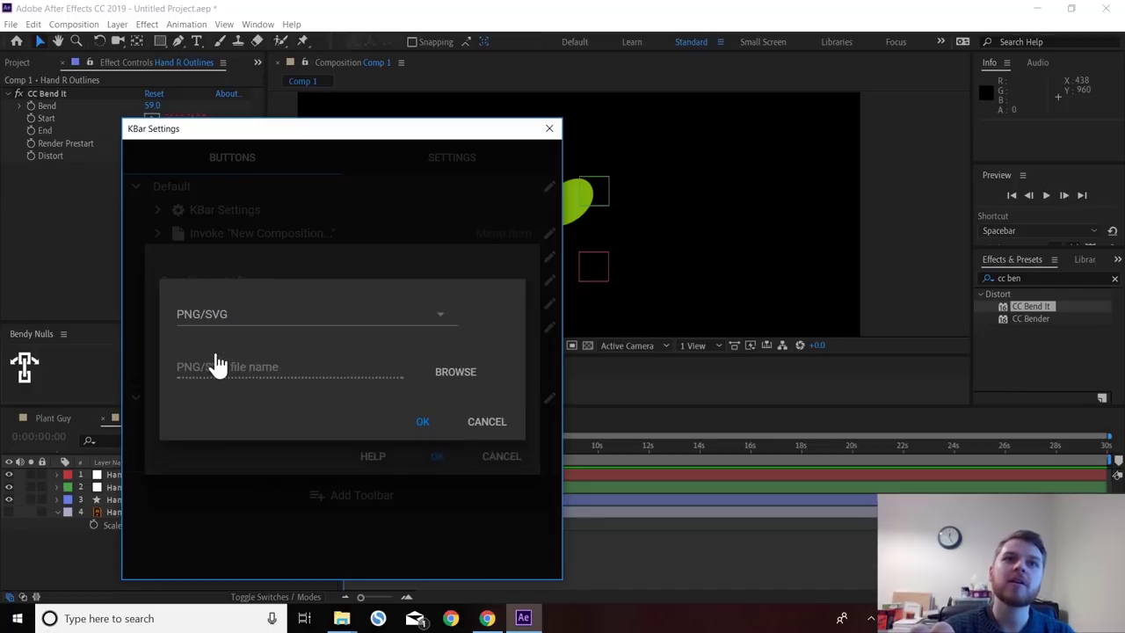
{"action": "left_click", "coordinate": [456, 373]}
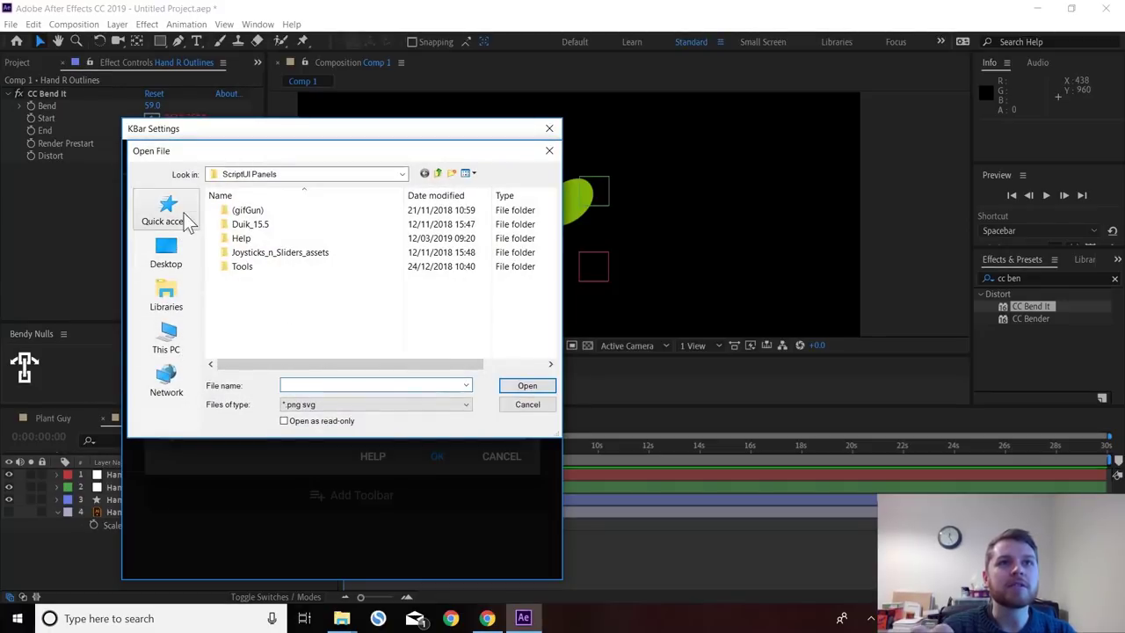
- Go to This PC > Downloads > keypose in the icon file picker
{"action": "left_click", "coordinate": [168, 352]}
{"action": "double_click", "coordinate": [417, 231]}
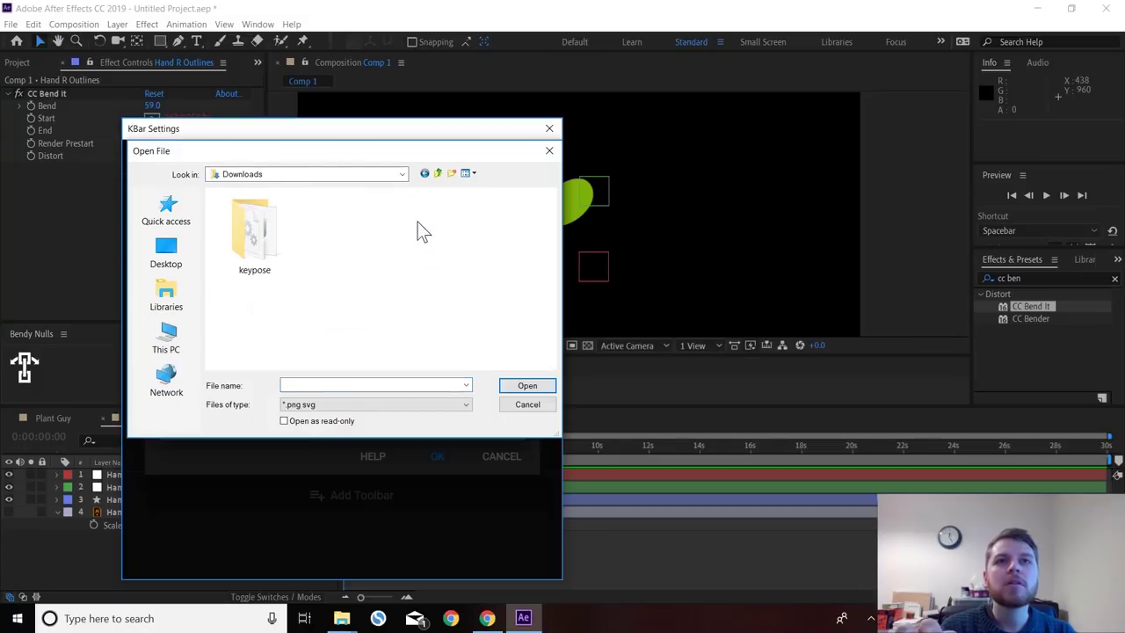
{"action": "double_click", "coordinate": [252, 230]}
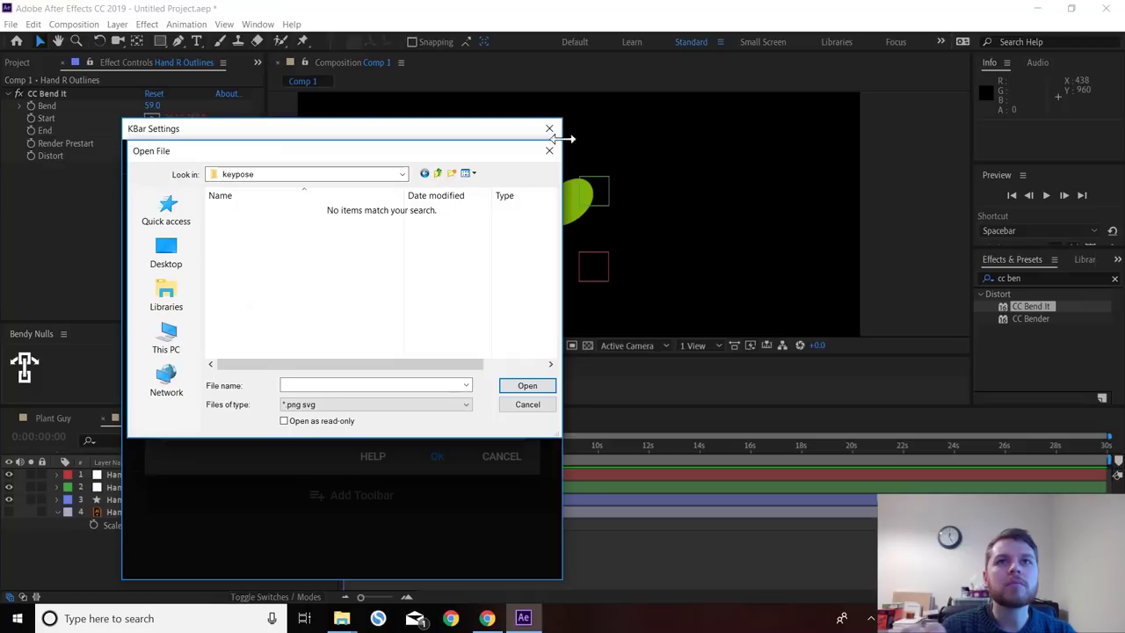
{"action": "left_click", "coordinate": [342, 618]}
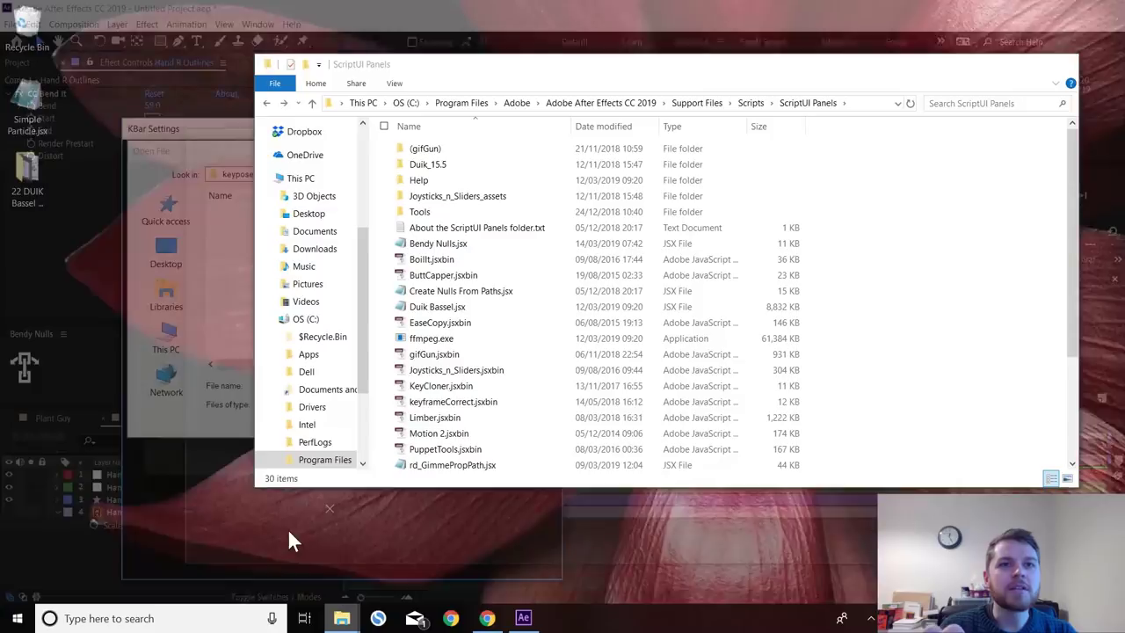
- Locate bendyNullsIcon.svg inside the Bendy Nulls 1.4.zip archive in Downloads
{"action": "left_click", "coordinate": [291, 532]}
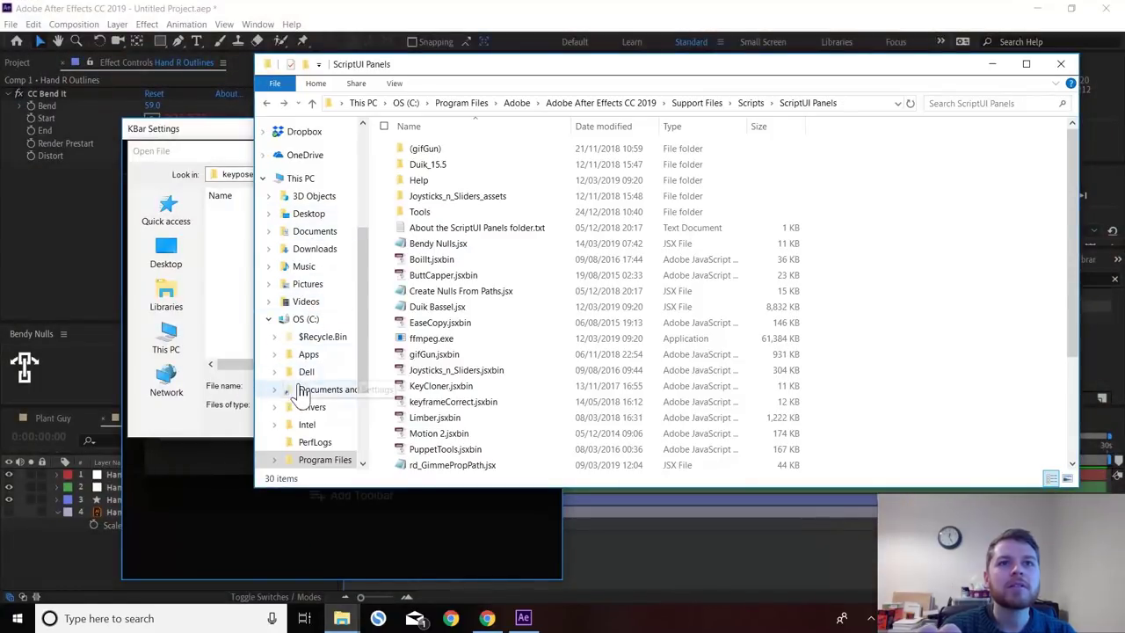
{"action": "left_click", "coordinate": [321, 248]}
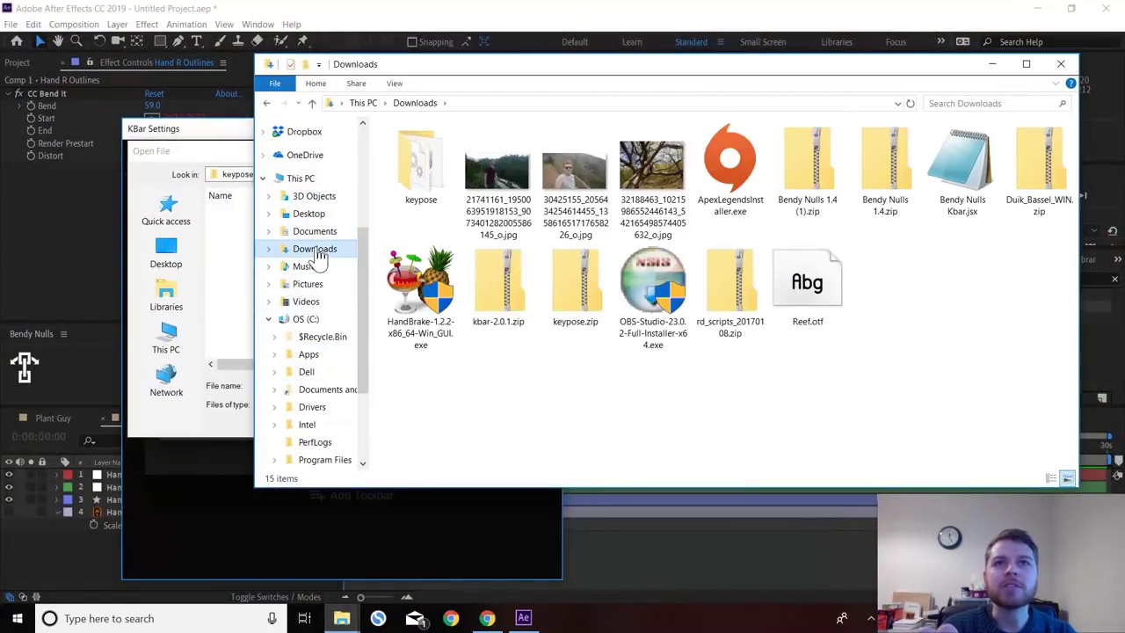
{"action": "double_click", "coordinate": [882, 171]}
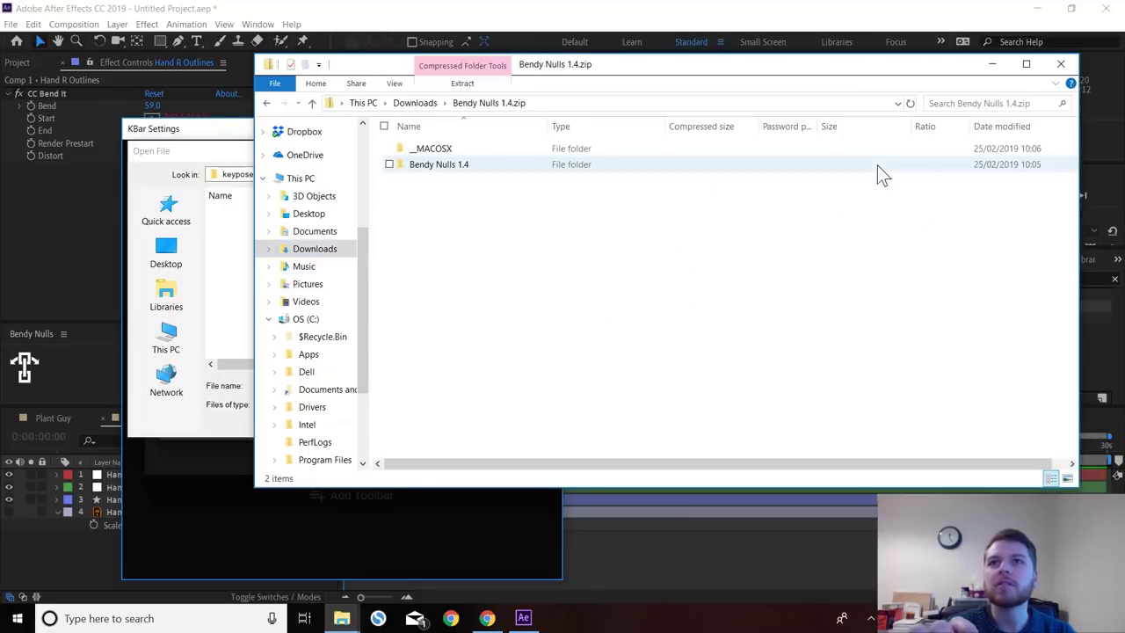
{"action": "double_click", "coordinate": [451, 165]}
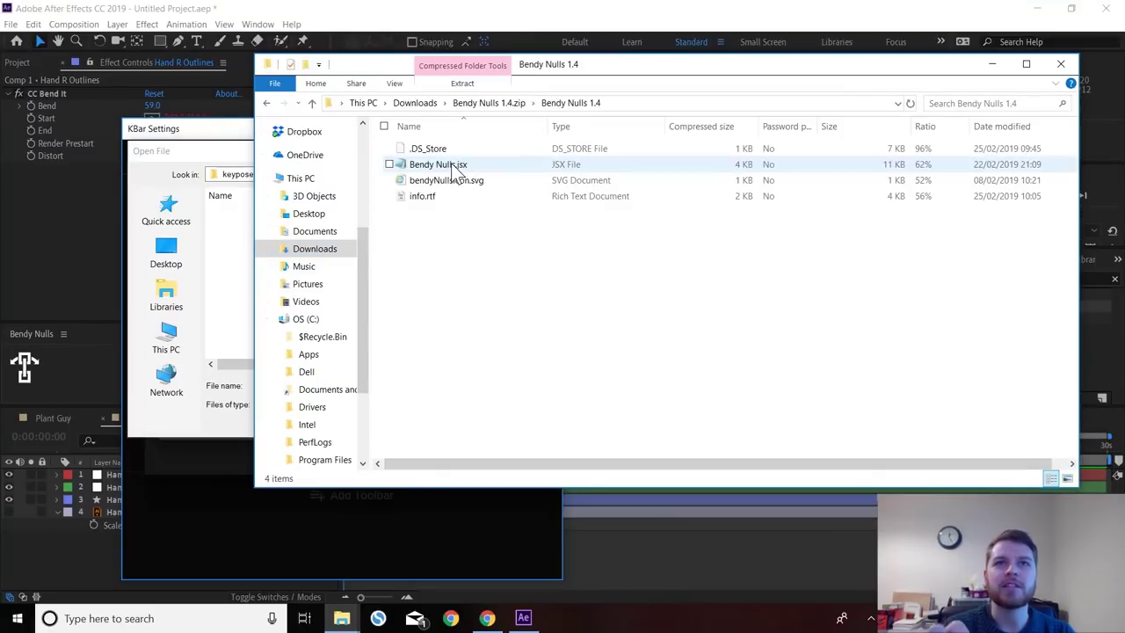
{"action": "left_click", "coordinate": [441, 182]}
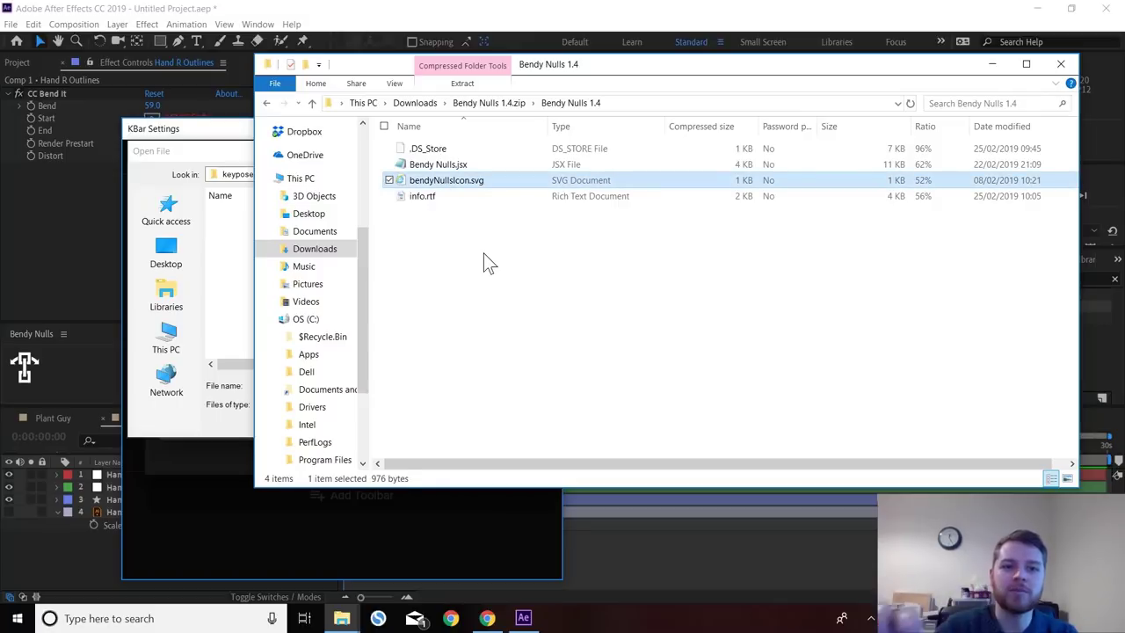
- Cancel the stray Open File dialog on another desktop, then return to Desktop 1's icon picker
{"action": "left_click", "coordinate": [304, 618]}
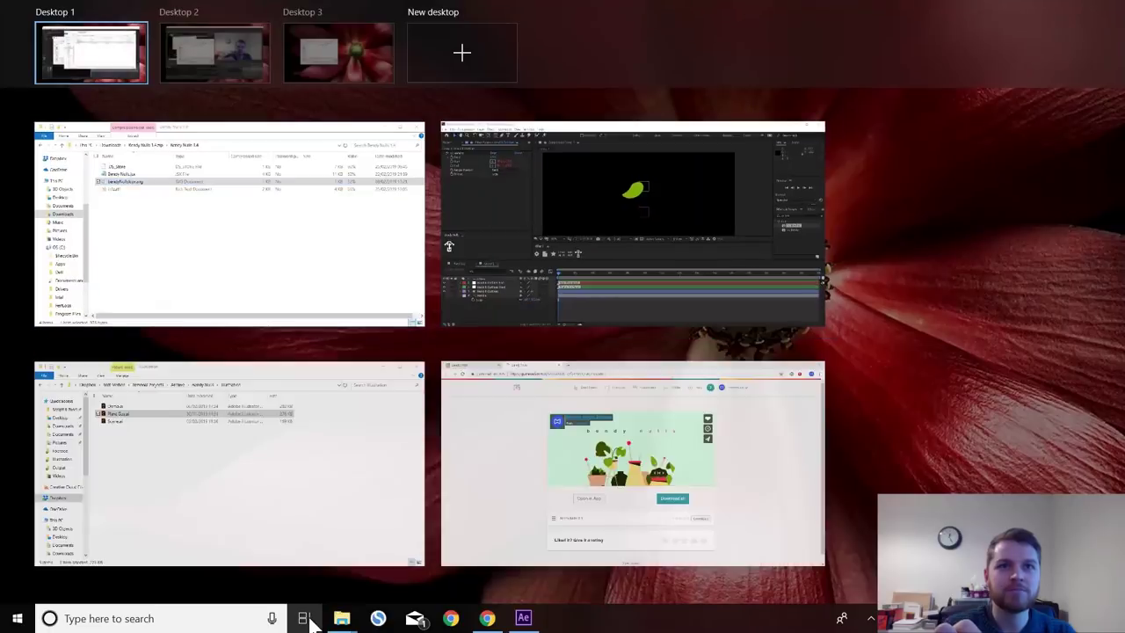
{"action": "left_click", "coordinate": [907, 411]}
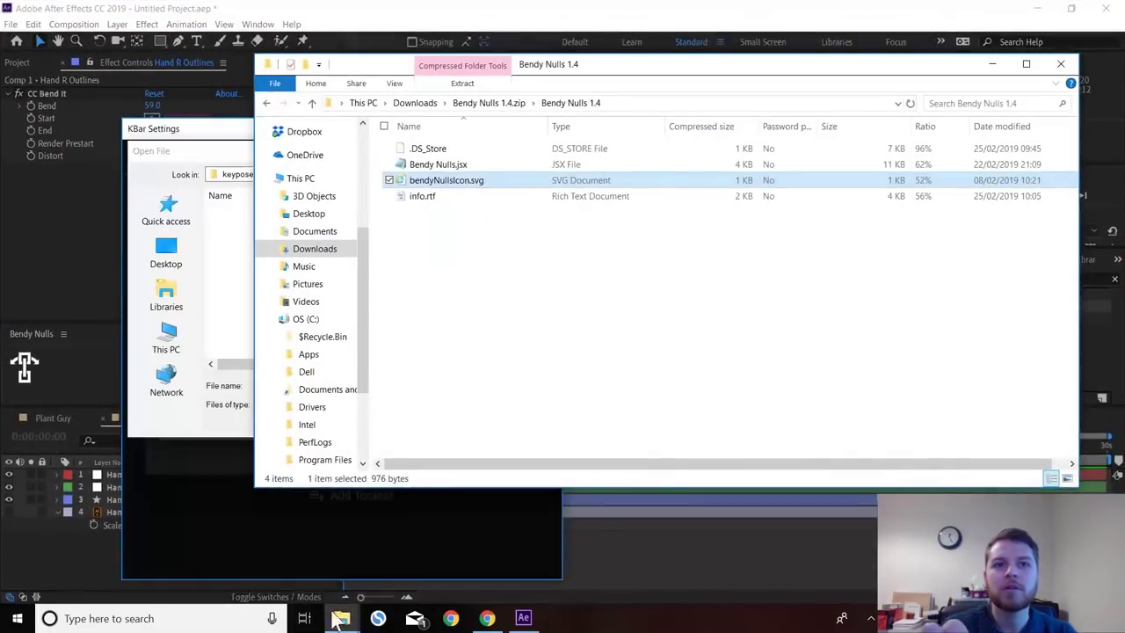
{"action": "left_click", "coordinate": [304, 618]}
{"action": "left_click", "coordinate": [319, 54]}
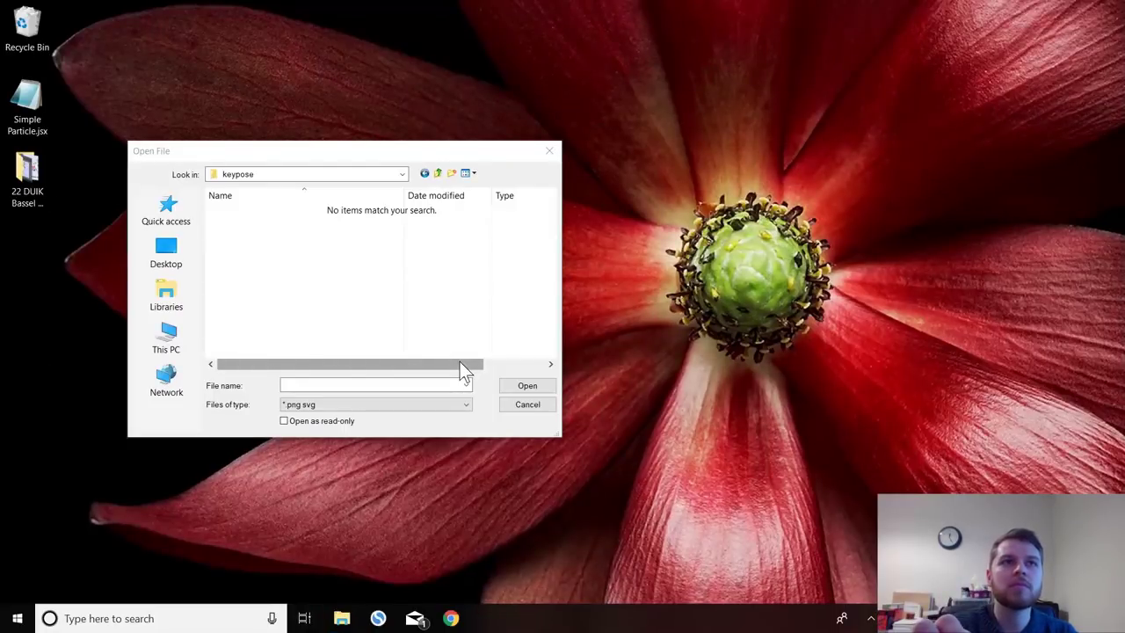
{"action": "left_click", "coordinate": [528, 404]}
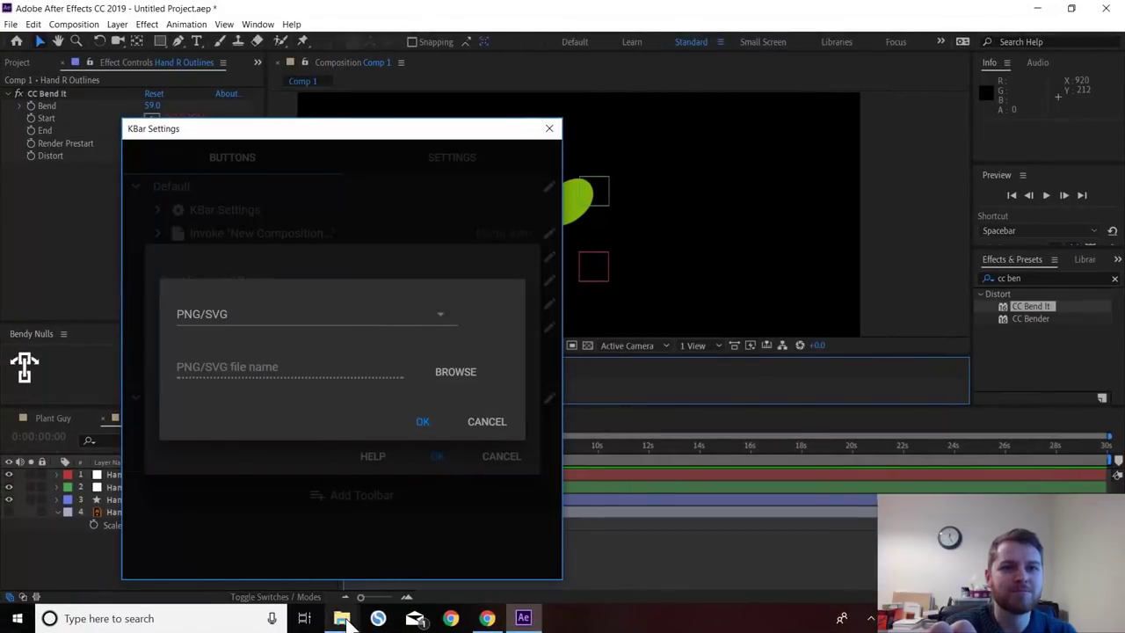
{"action": "left_click", "coordinate": [307, 618]}
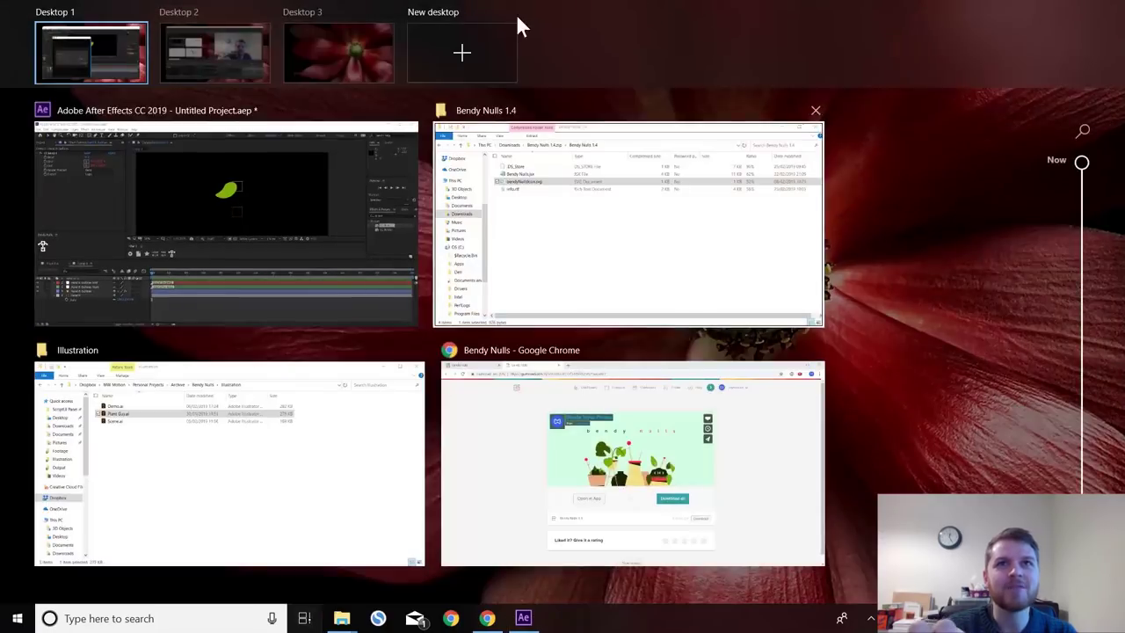
{"action": "left_click", "coordinate": [372, 46]}
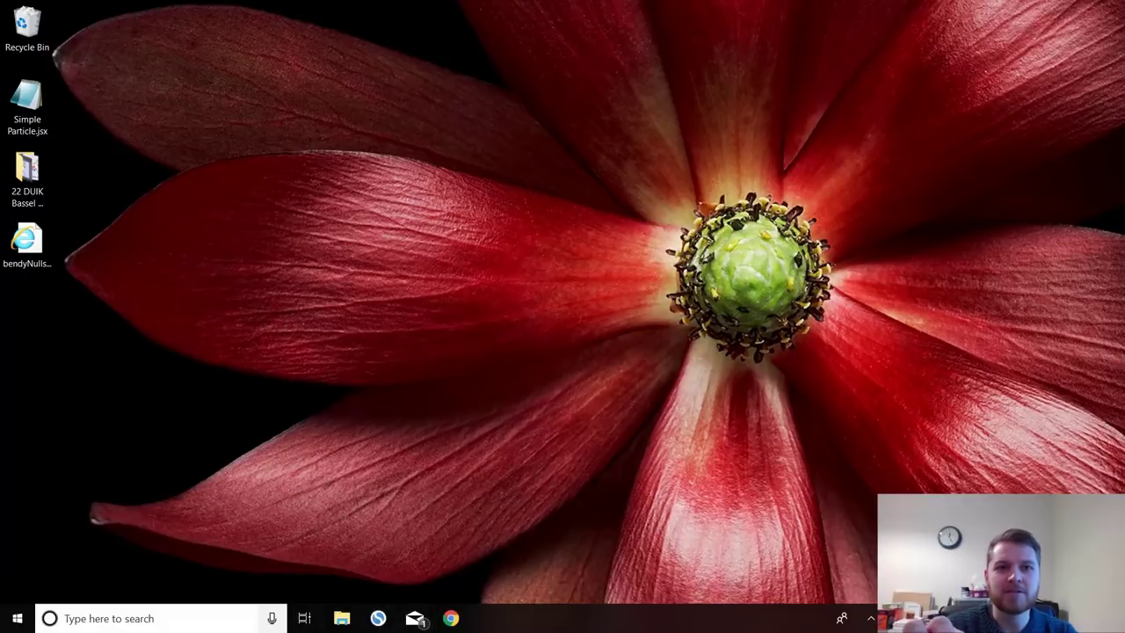
{"action": "left_click", "coordinate": [304, 618]}
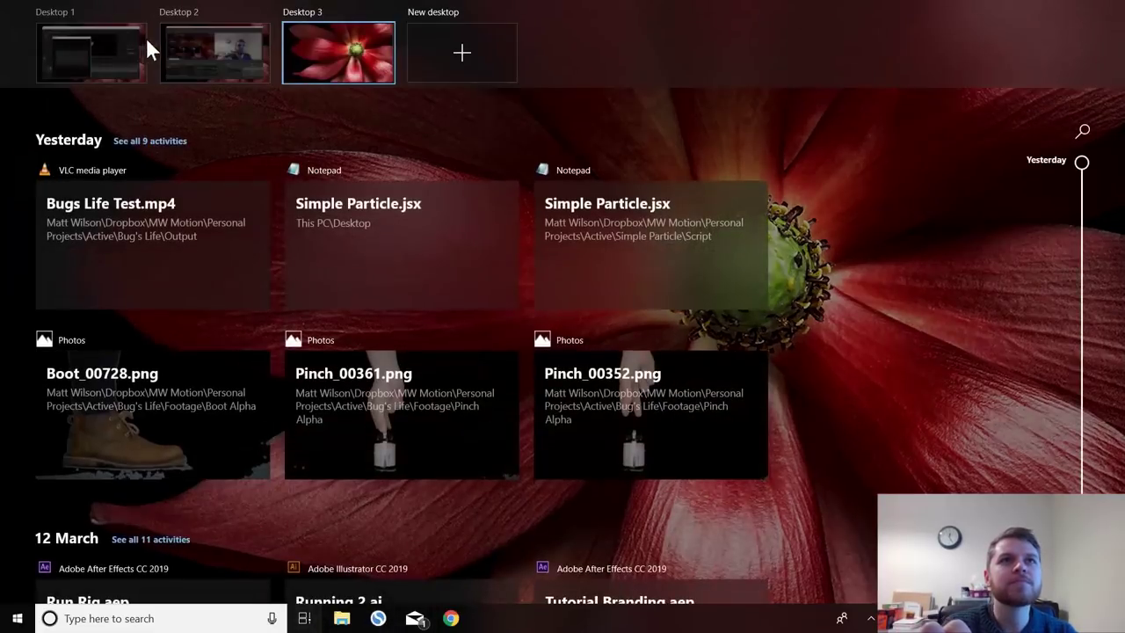
{"action": "left_click", "coordinate": [130, 43]}
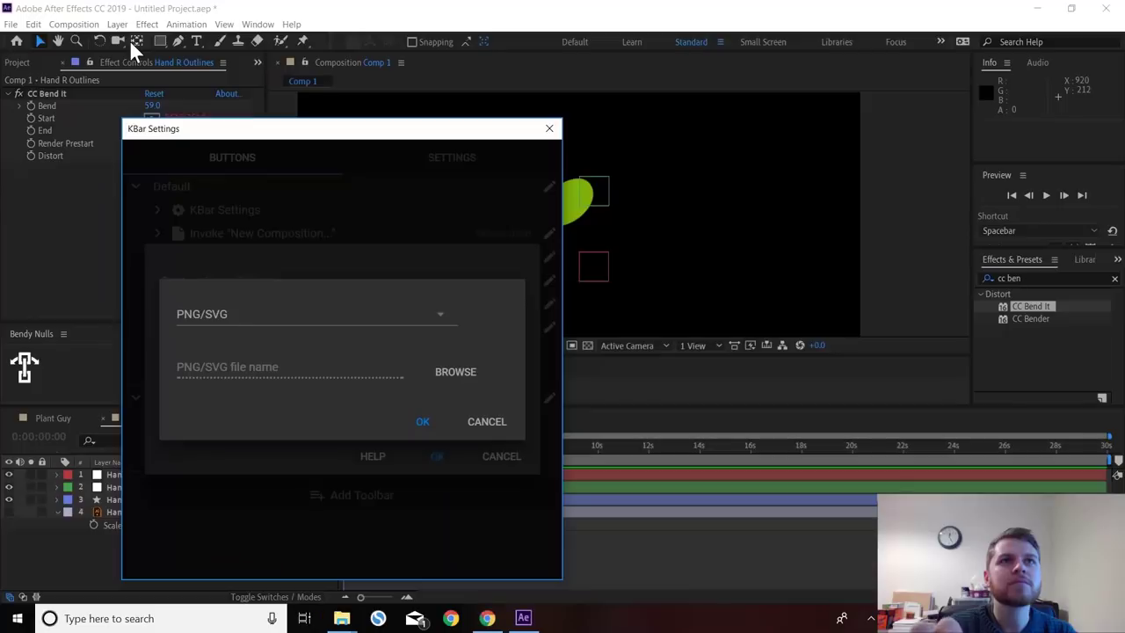
{"action": "left_click", "coordinate": [454, 377]}
- Load bendyNullsIcon.svg from the Desktop as the button's icon
{"action": "left_click", "coordinate": [171, 260]}
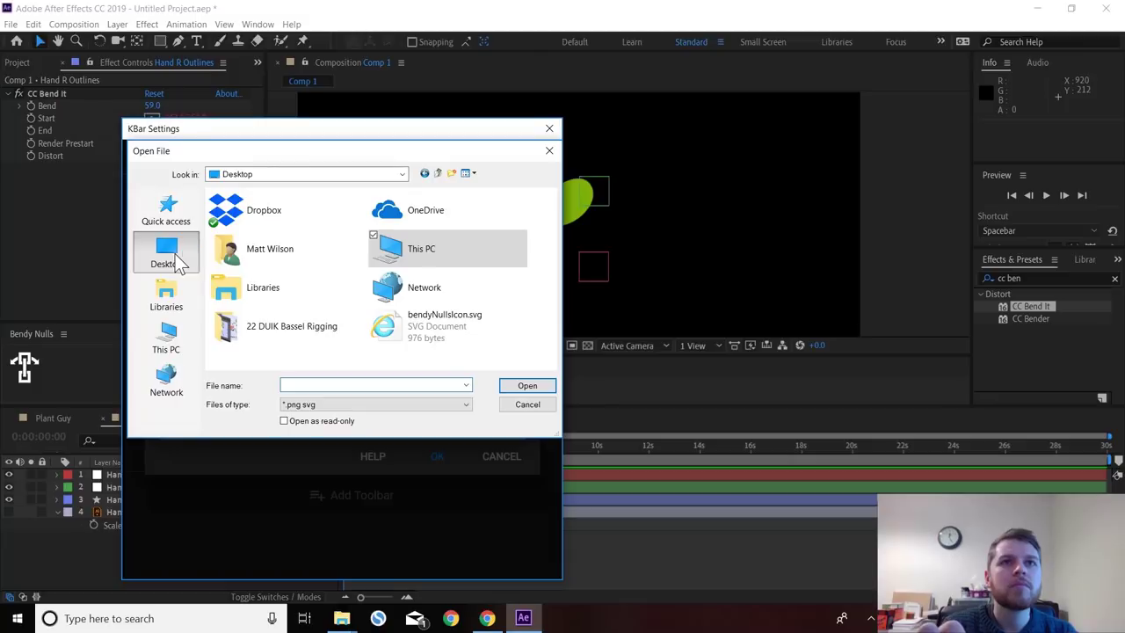
{"action": "left_click", "coordinate": [417, 322]}
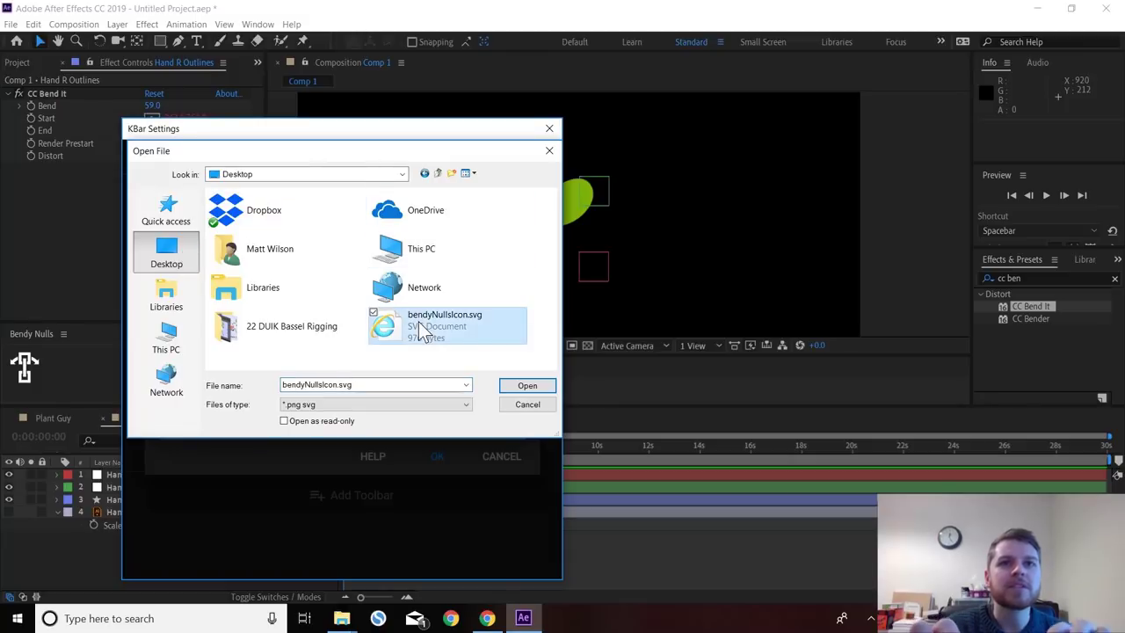
{"action": "left_click", "coordinate": [527, 387]}
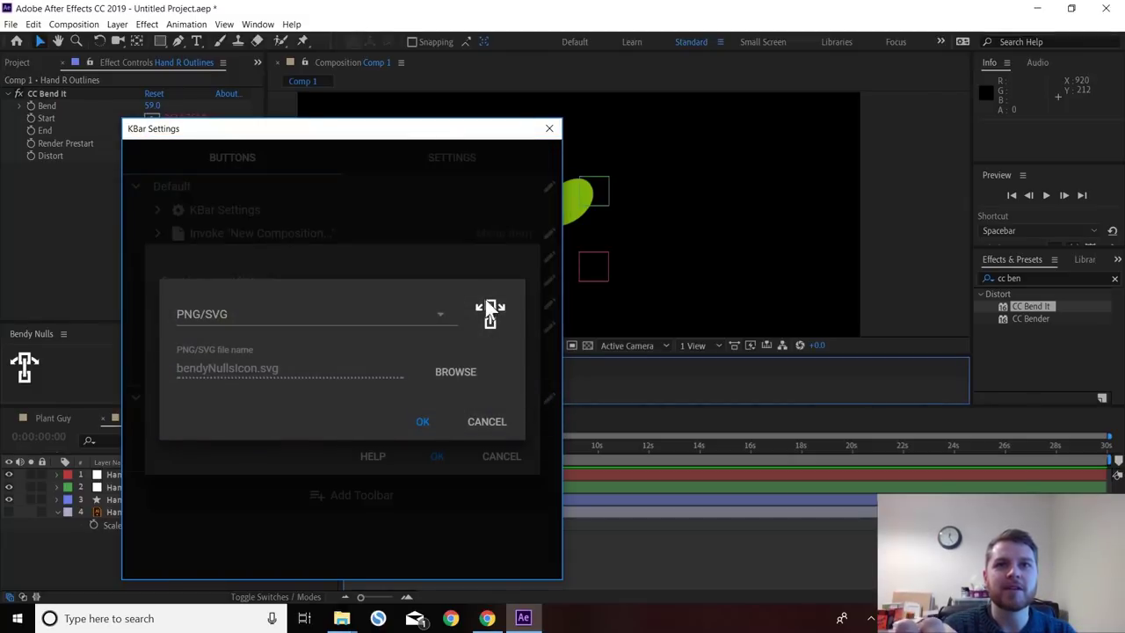
{"action": "left_click", "coordinate": [425, 424]}
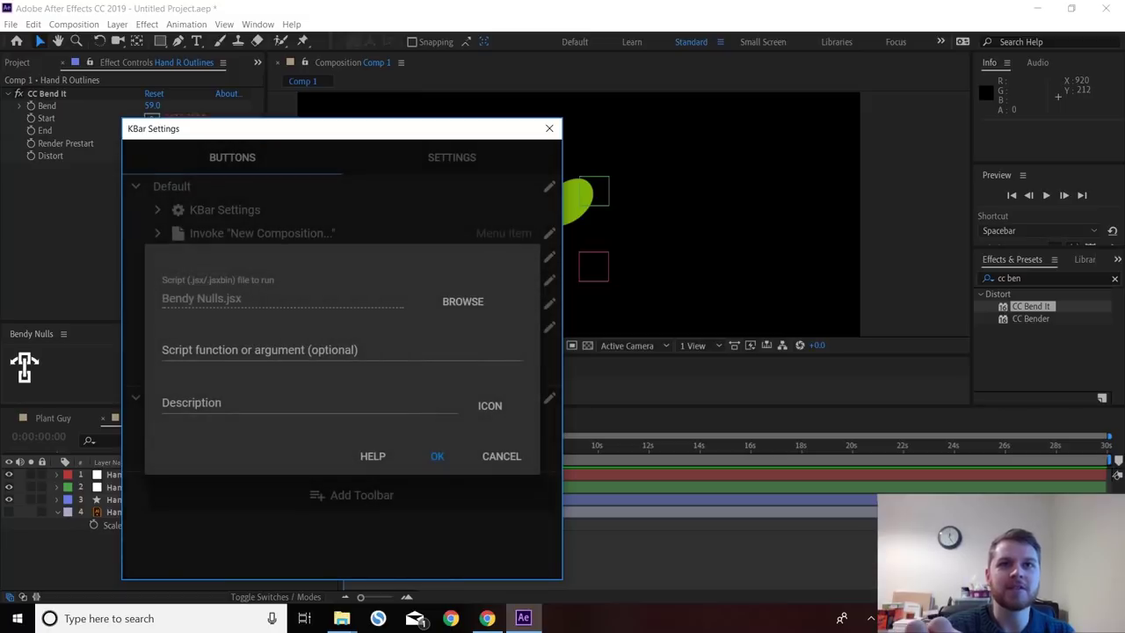
{"action": "left_click", "coordinate": [439, 458]}
- Give the button the description 'Bendy Nulls' and save it
{"action": "left_click", "coordinate": [220, 403]}
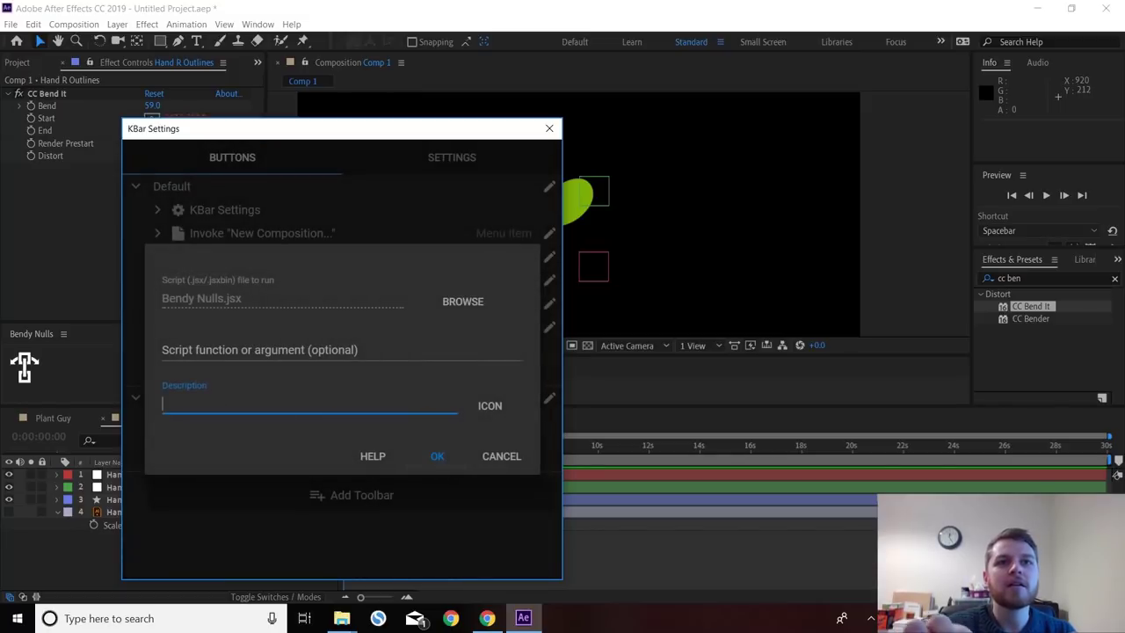
{"action": "type", "text": "Bendy "}
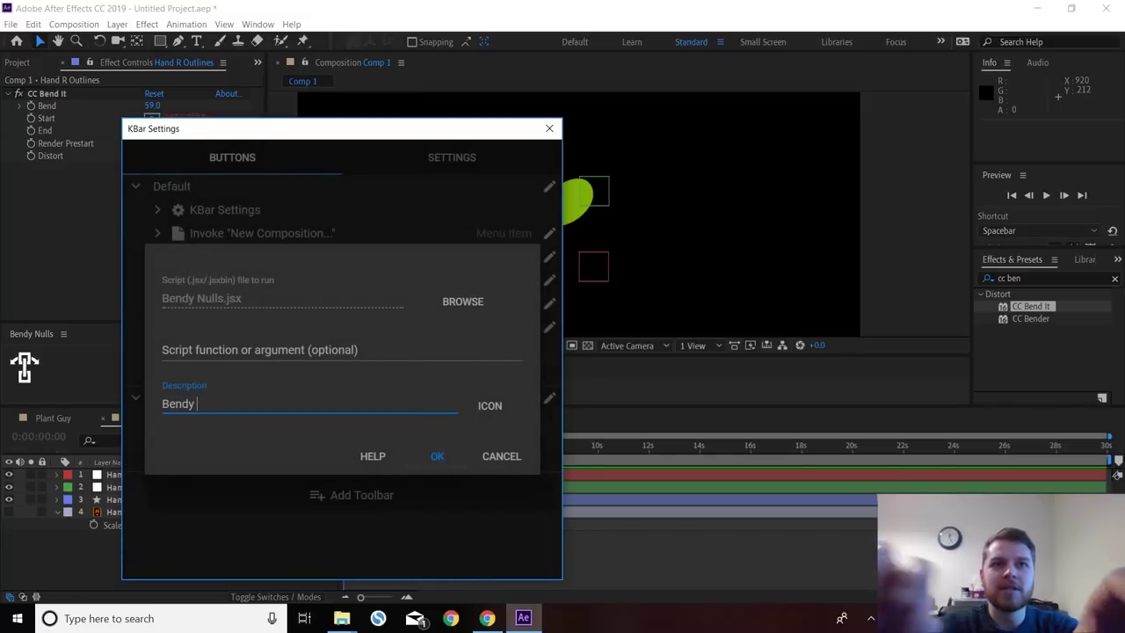
{"action": "type", "text": "Nuks"}
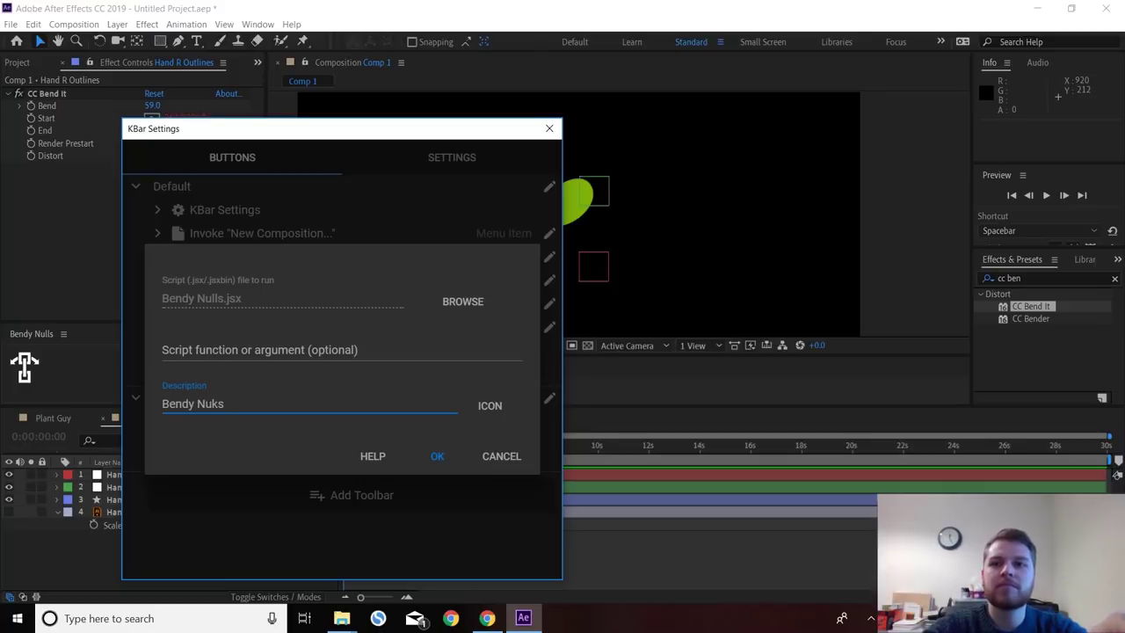
{"action": "key", "text": "BackSpace"}
{"action": "key", "text": "BackSpace"}
{"action": "type", "text": "lls"}
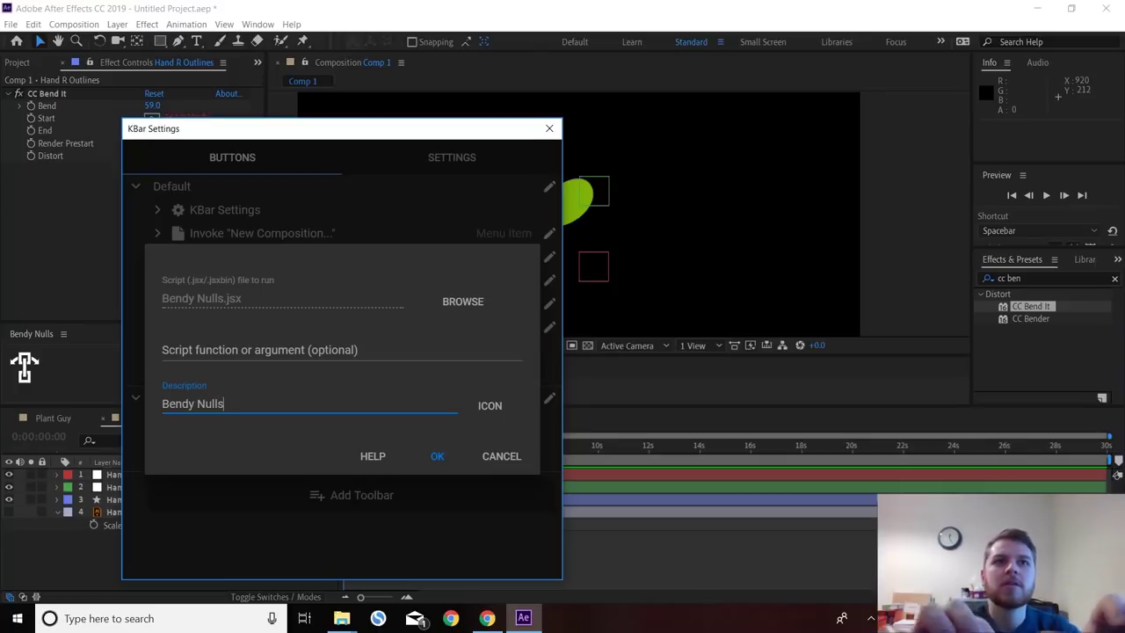
{"action": "left_click", "coordinate": [444, 458]}
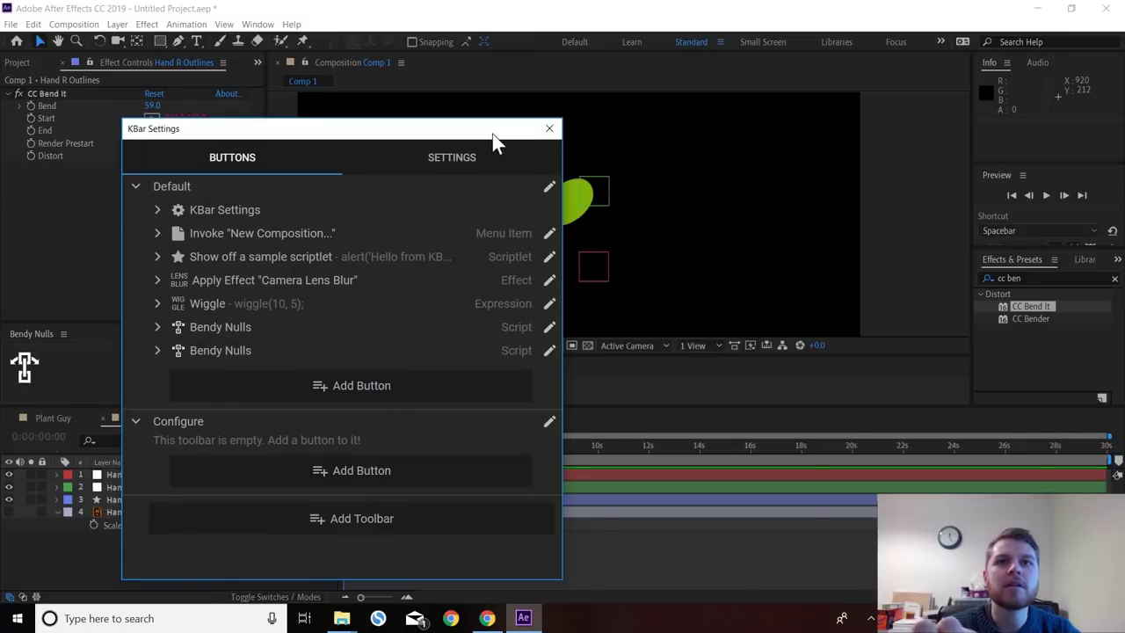
{"action": "left_click_drag", "start_coordinate": [493, 136], "coordinate": [945, 168]}
- Close KBar Settings and hide every layer except the Hand R leaf
{"action": "left_click", "coordinate": [999, 148]}
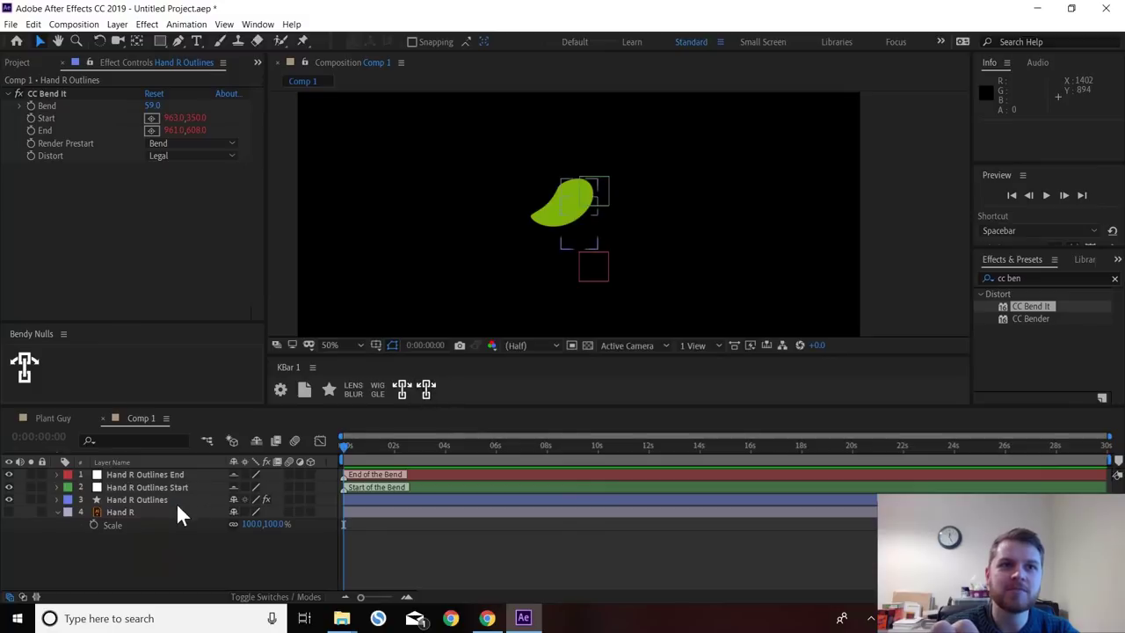
{"action": "left_click", "coordinate": [141, 512]}
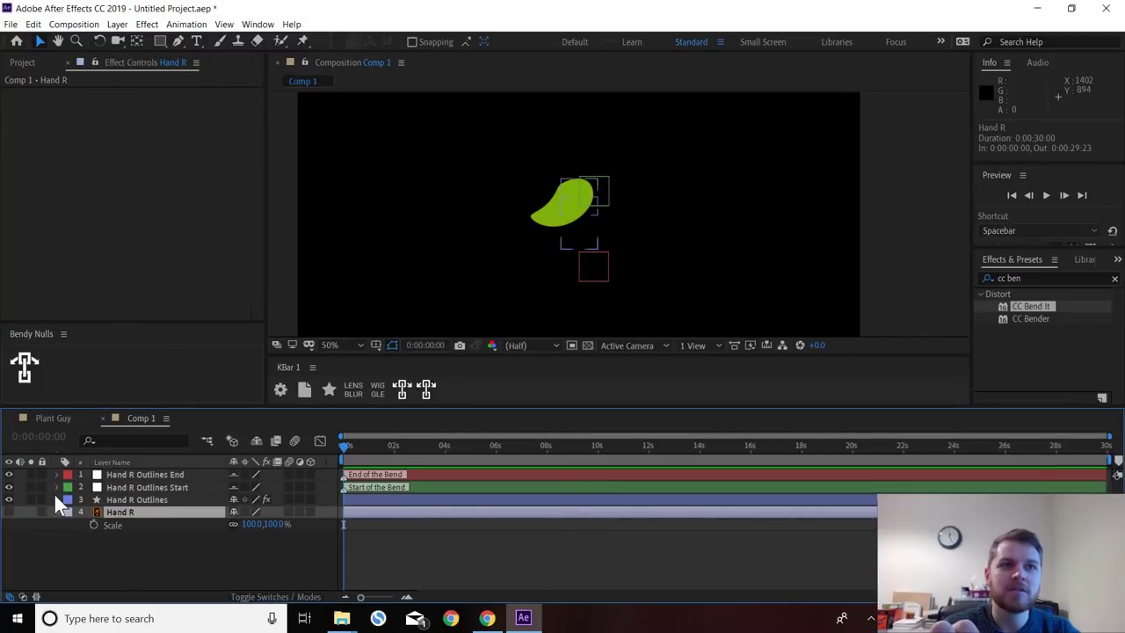
{"action": "left_click_drag", "start_coordinate": [10, 510], "coordinate": [9, 470]}
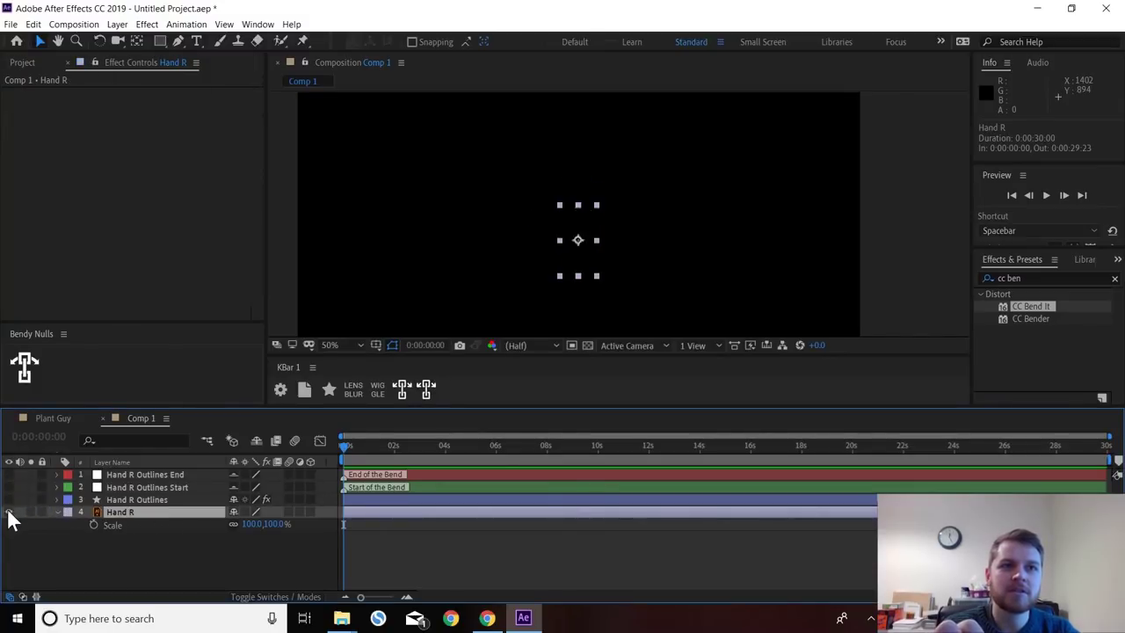
{"action": "left_click", "coordinate": [9, 512]}
- Add Hand R Start and End nulls via the Bendy Nulls button, placing them around the leaf
{"action": "left_click", "coordinate": [426, 388]}
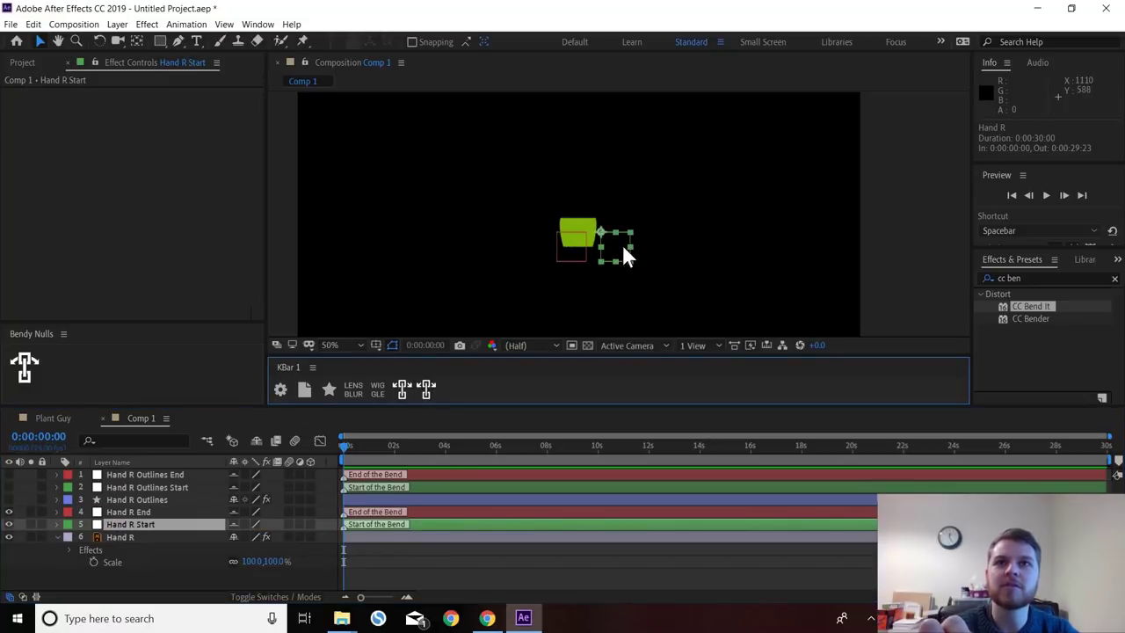
{"action": "left_click_drag", "start_coordinate": [622, 246], "coordinate": [598, 219]}
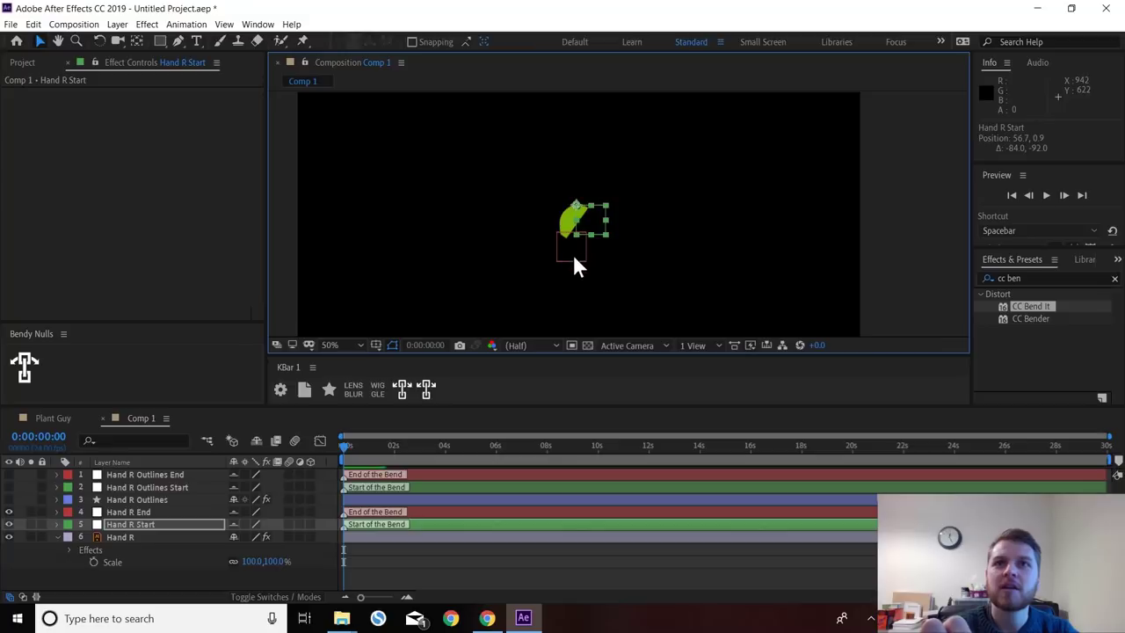
{"action": "left_click_drag", "start_coordinate": [574, 258], "coordinate": [595, 315]}
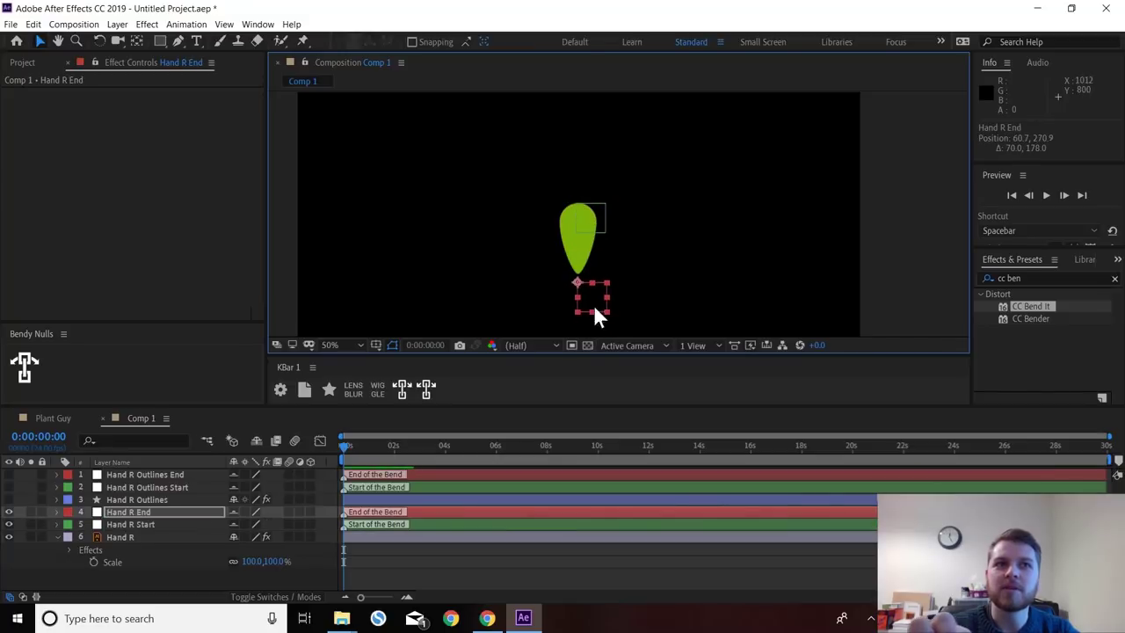
- Set Hand R's CC Bend It Bend to 70 and shift the leaf up-left
{"action": "left_click", "coordinate": [121, 538]}
{"action": "left_click_drag", "start_coordinate": [143, 132], "coordinate": [205, 134]}
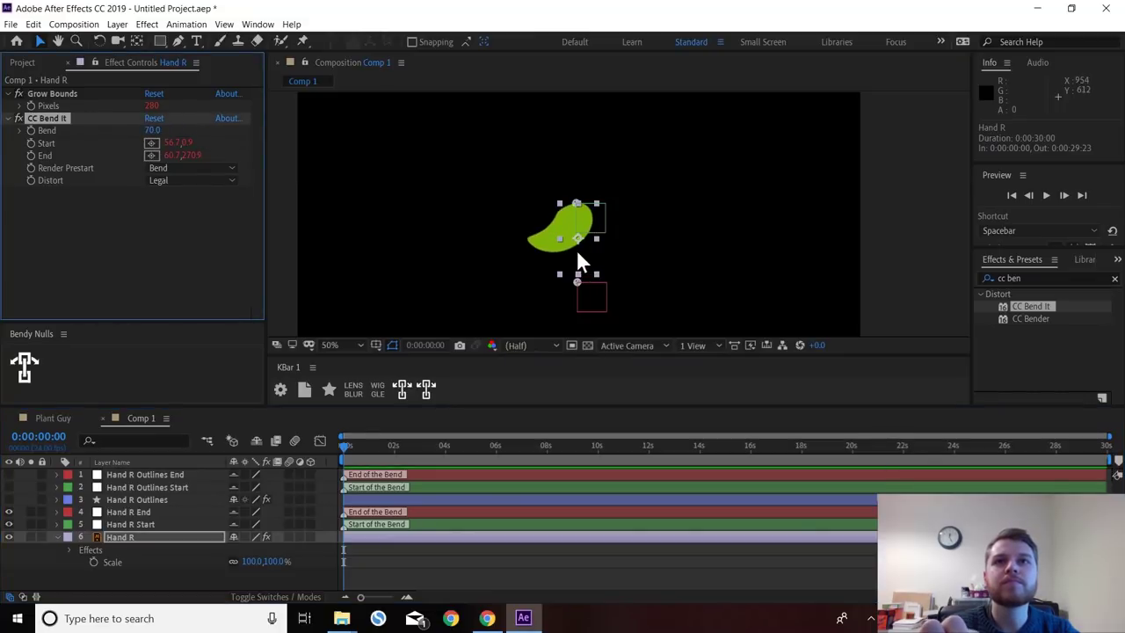
{"action": "left_click_drag", "start_coordinate": [576, 253], "coordinate": [545, 230]}
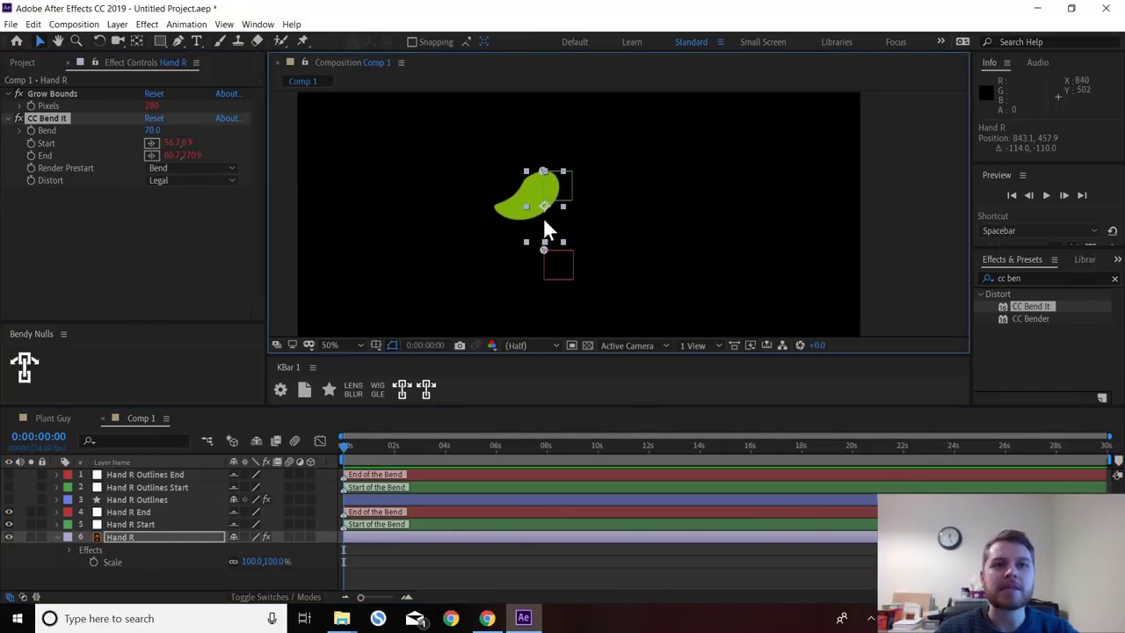